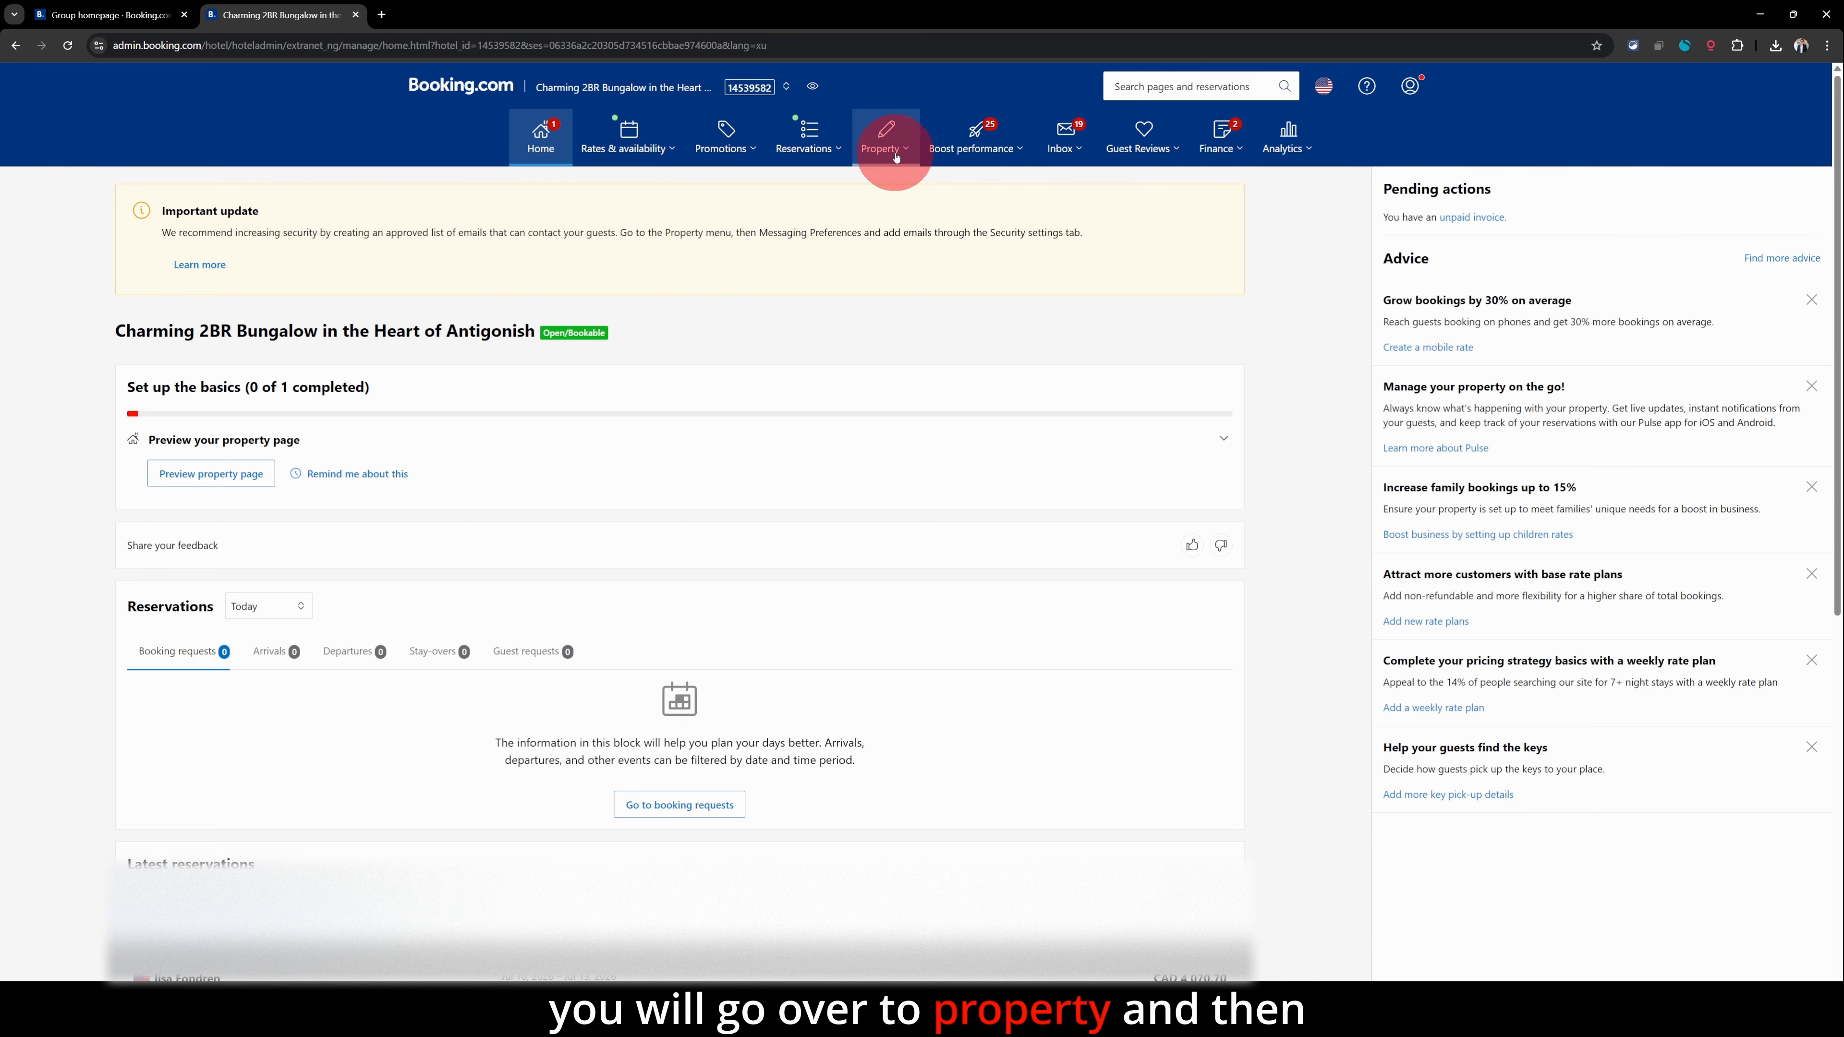
- Open the property policies page and examine its sections, from children and extra beds through house rules and how bookings are received
click(896, 158)
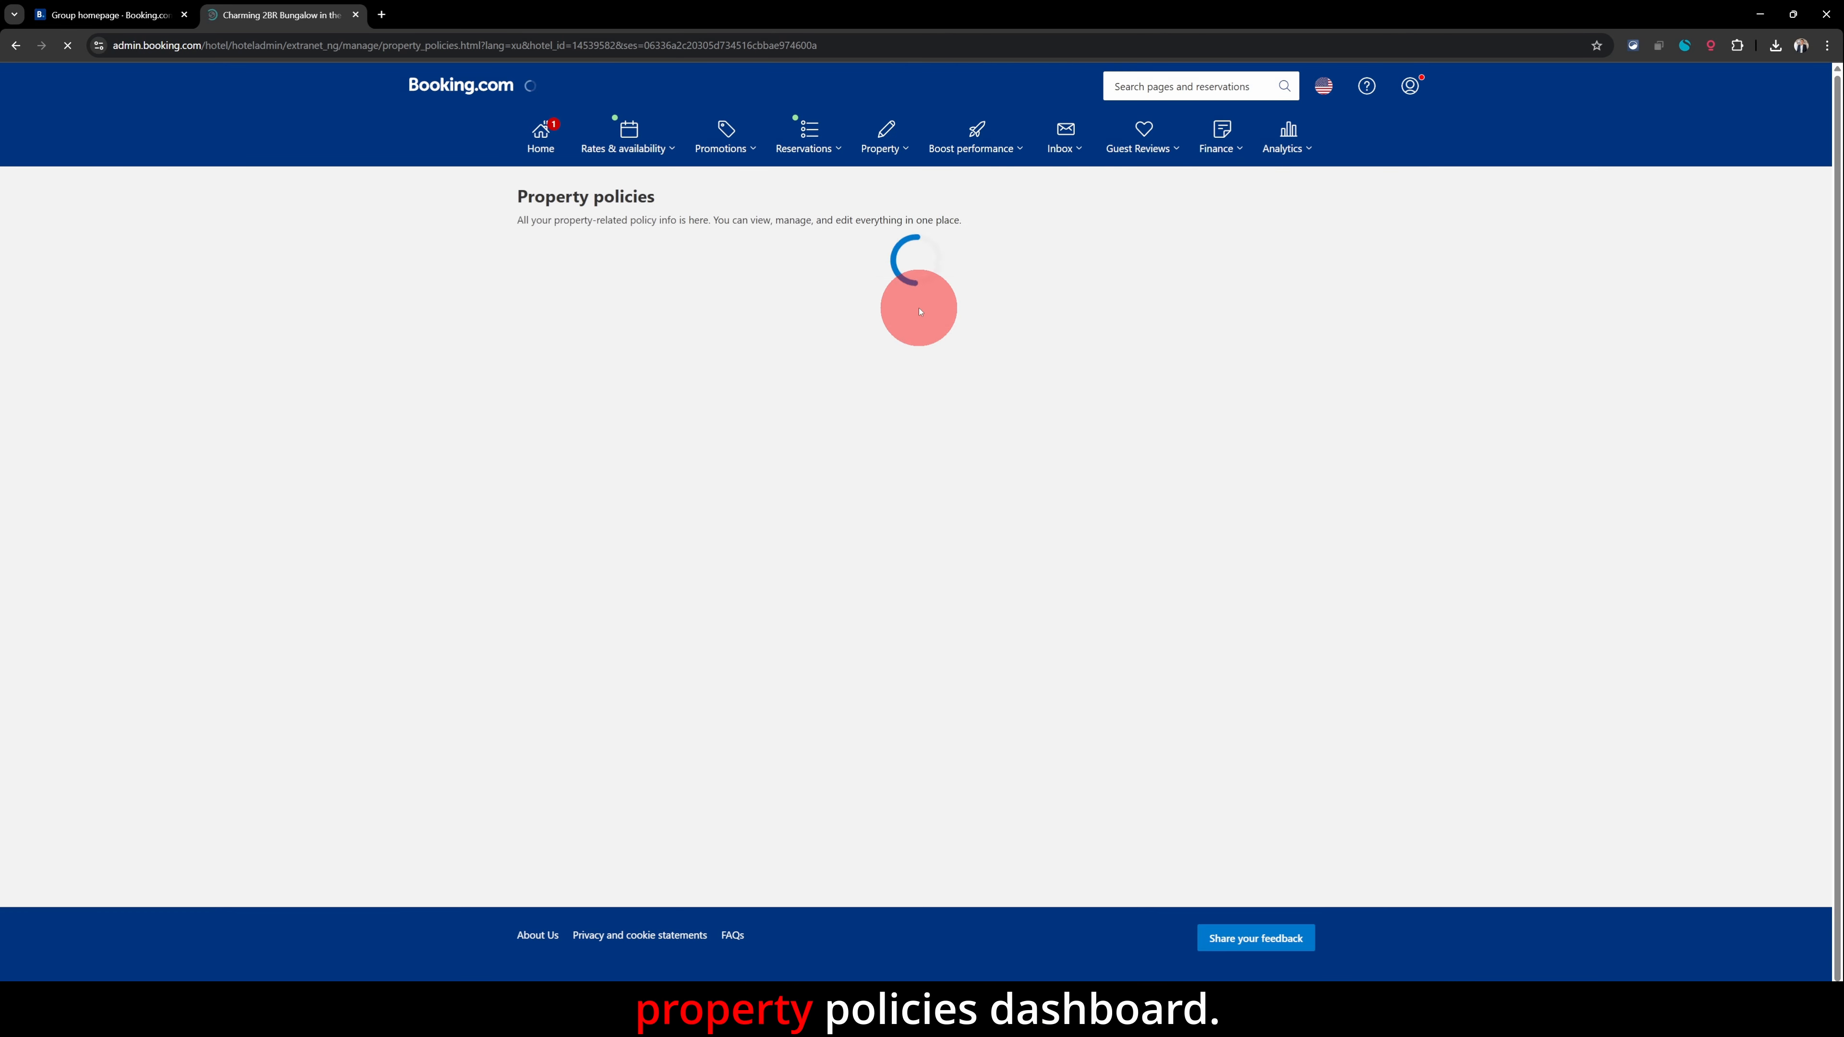
scroll(919, 312, down, 3)
scroll(919, 312, down, 8)
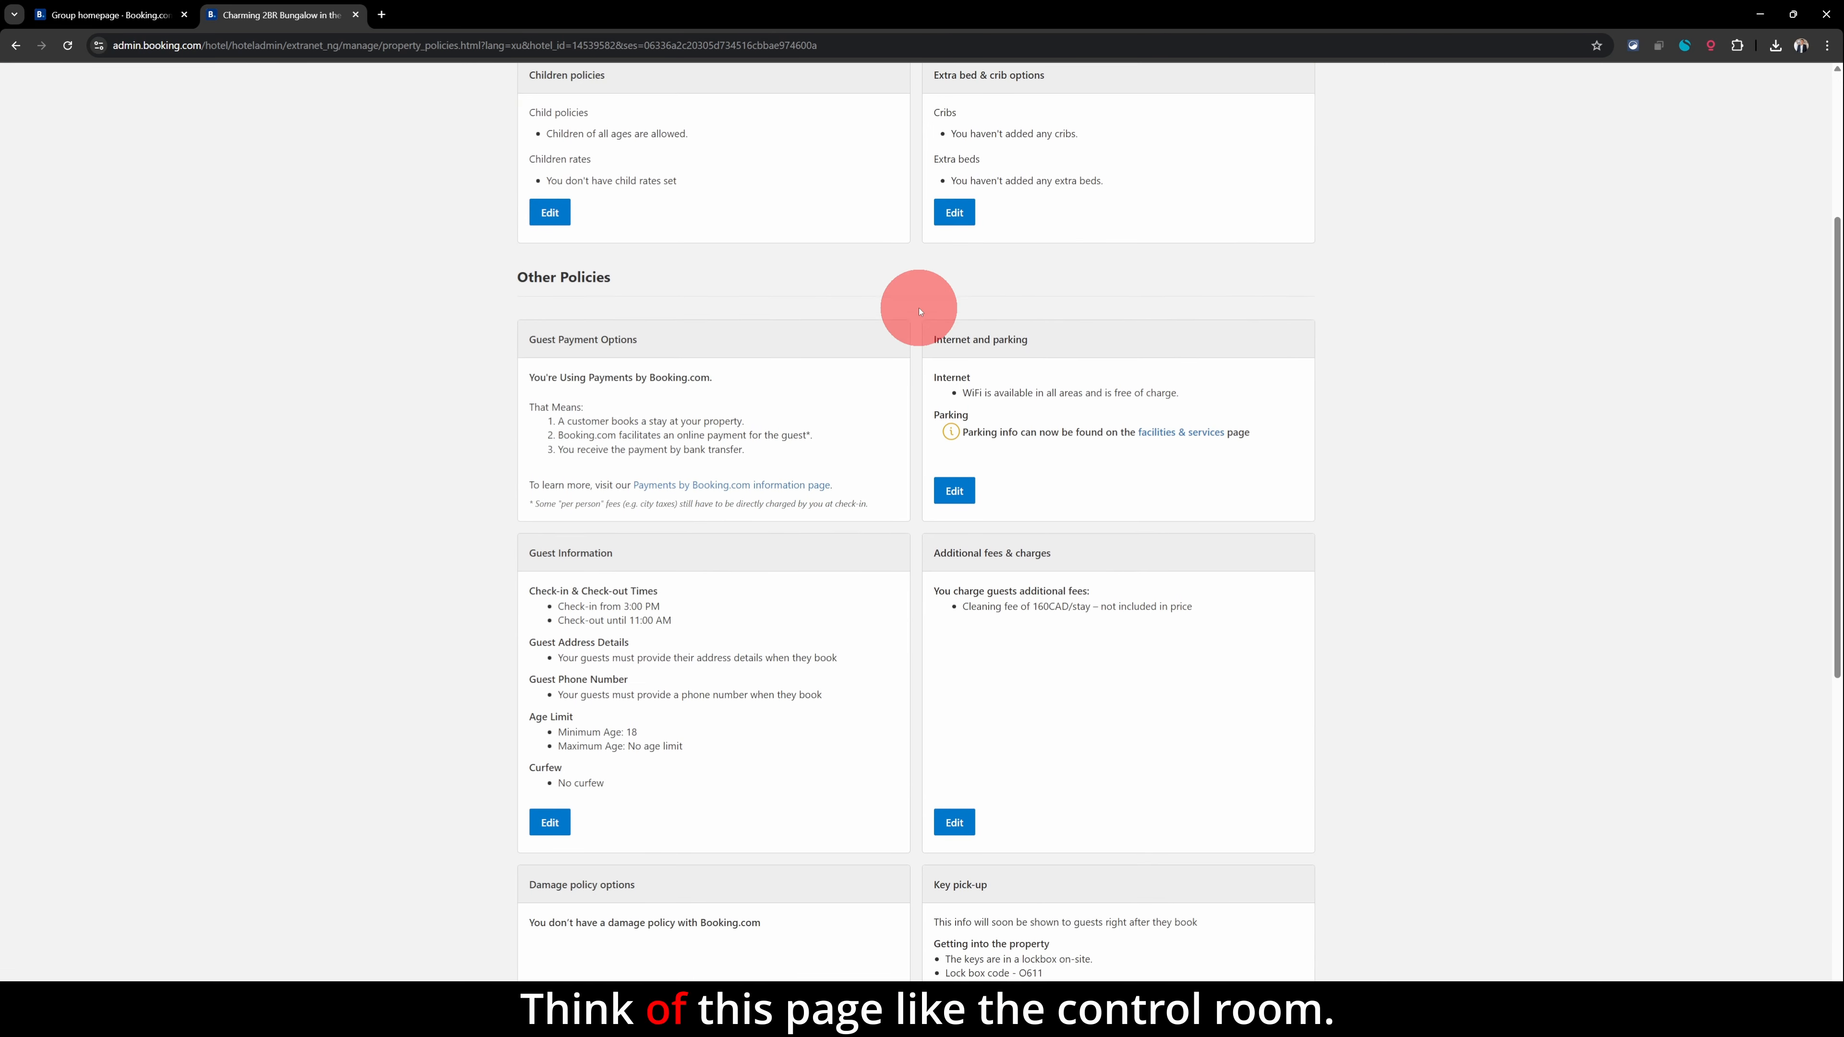
scroll(919, 311, down, 2)
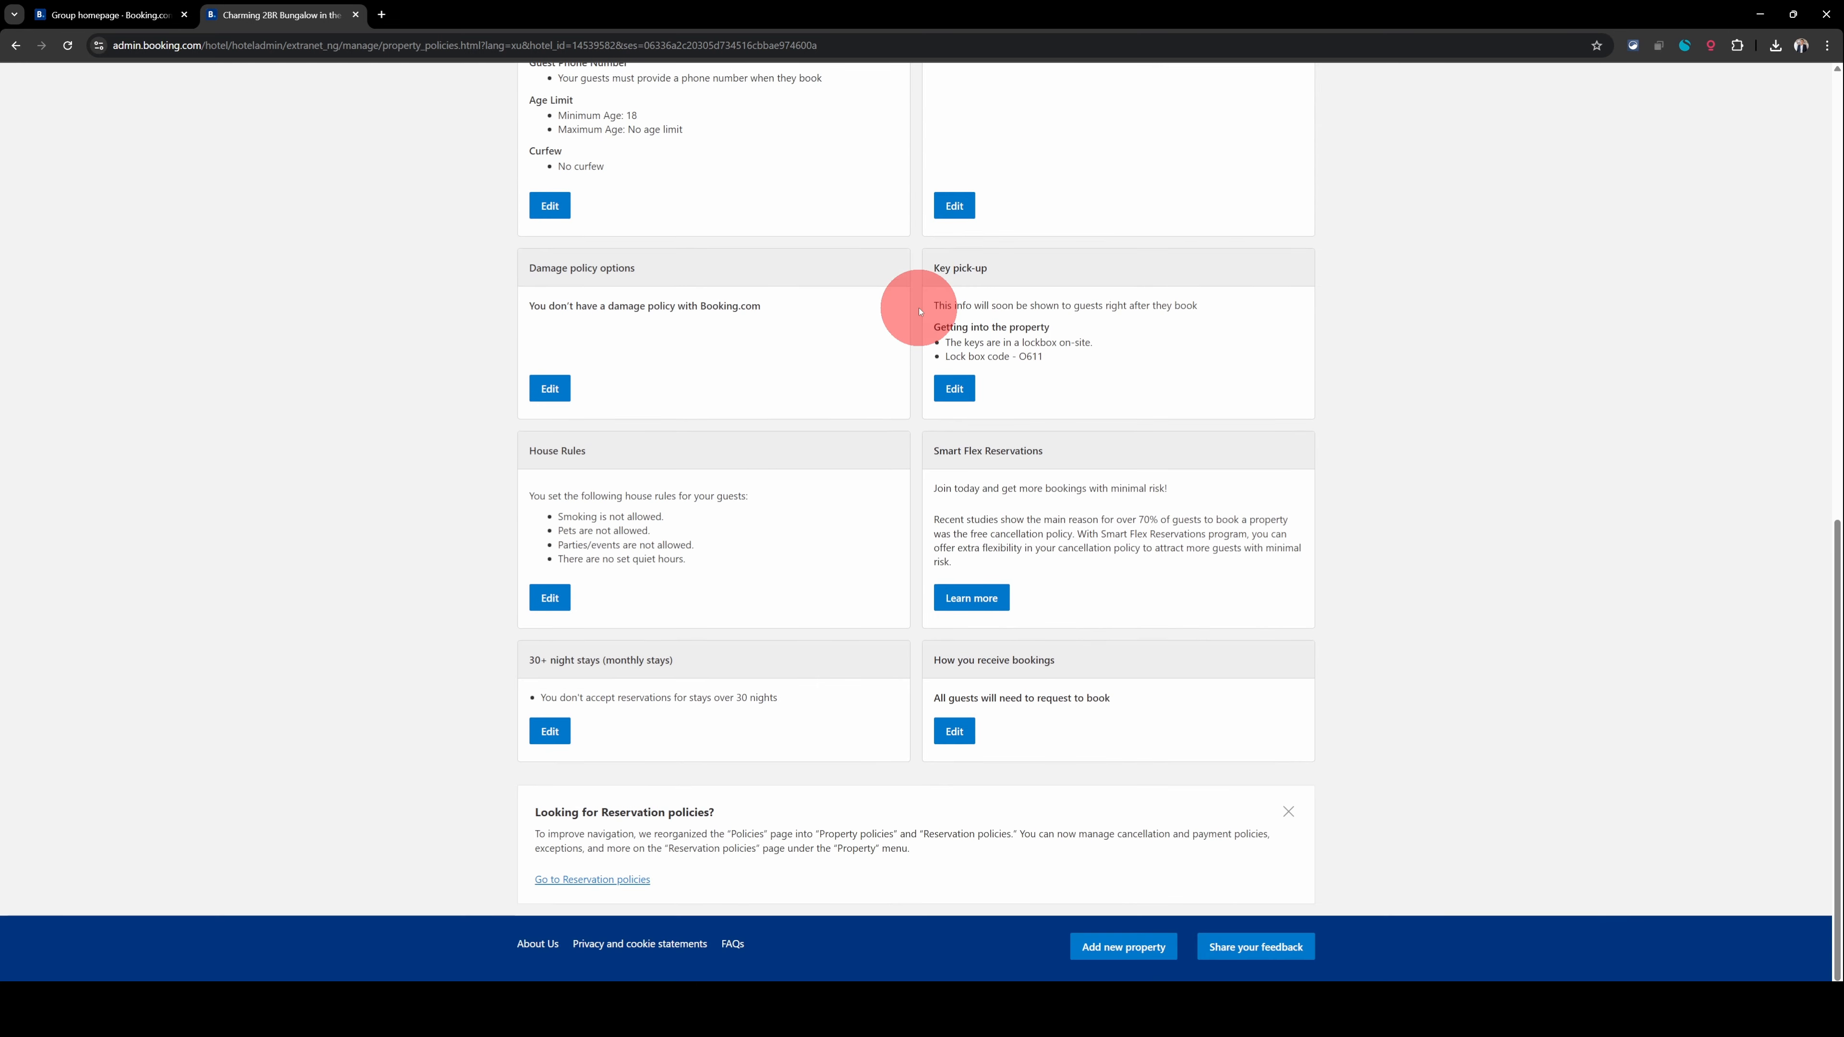
scroll(919, 311, up, 3)
scroll(919, 311, up, 10)
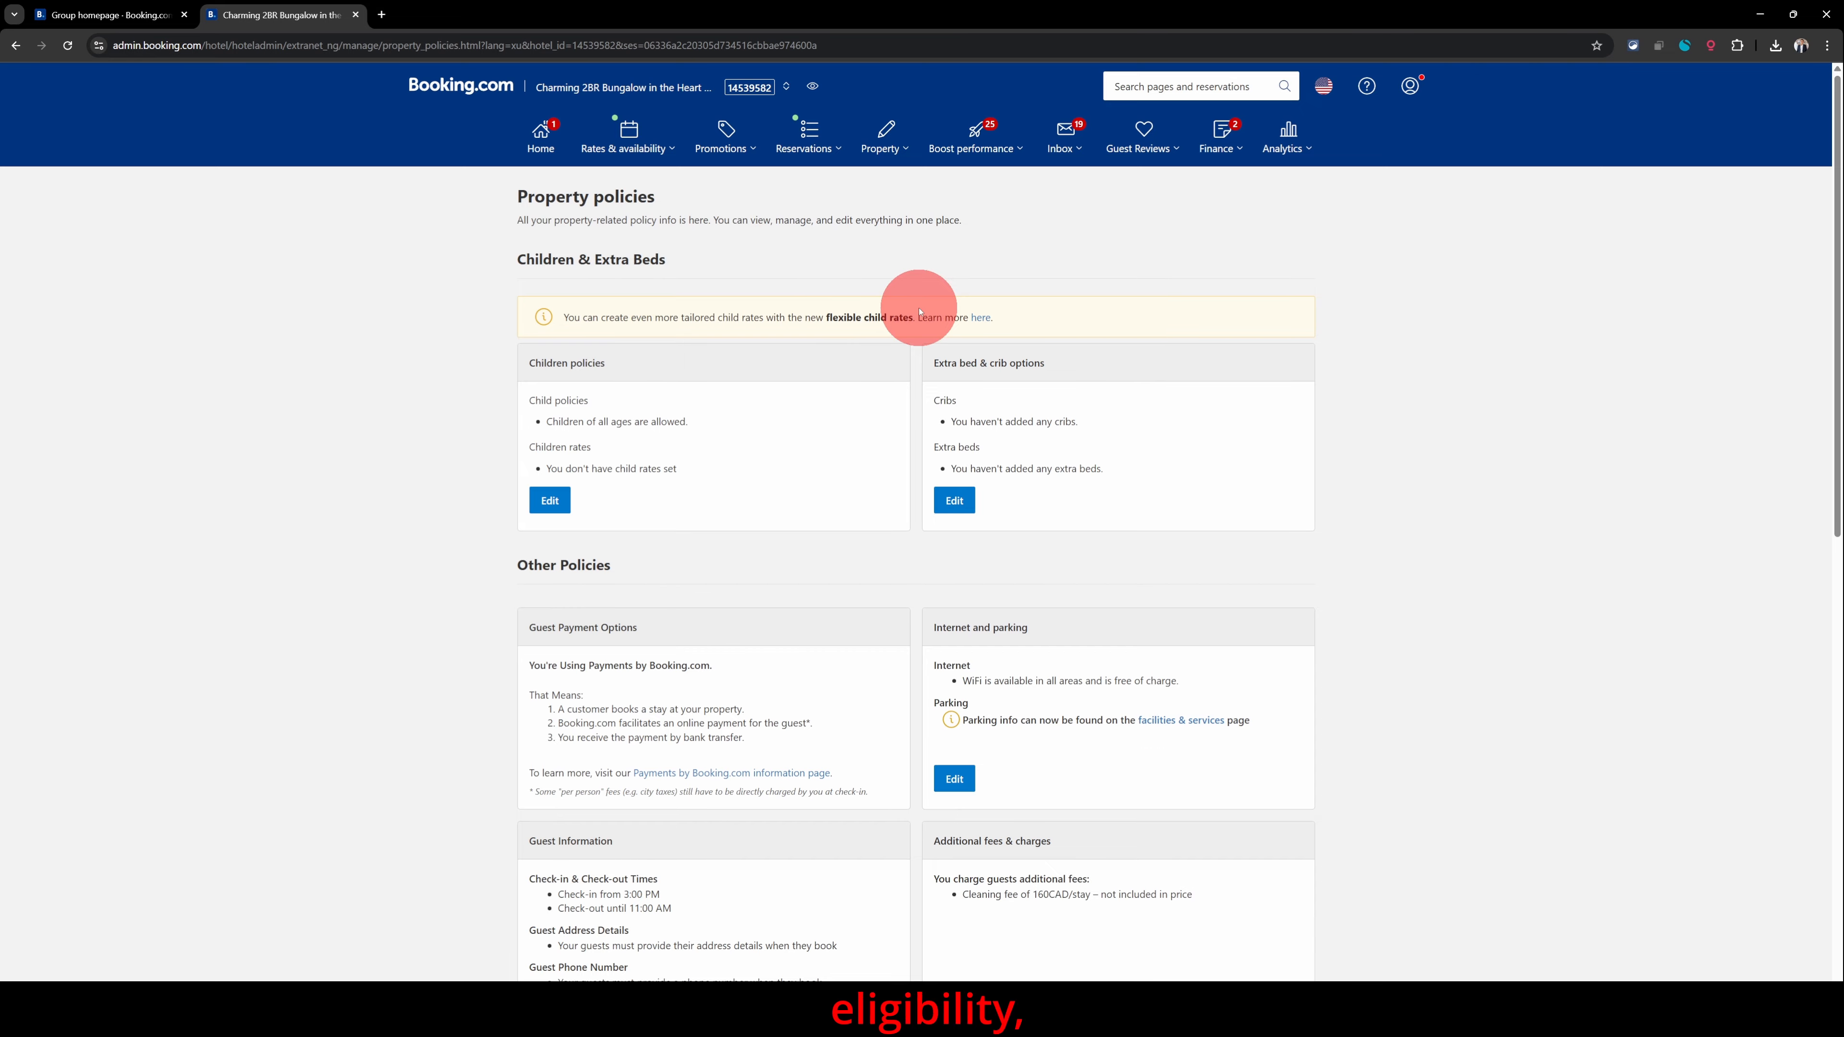
scroll(919, 312, down, 1)
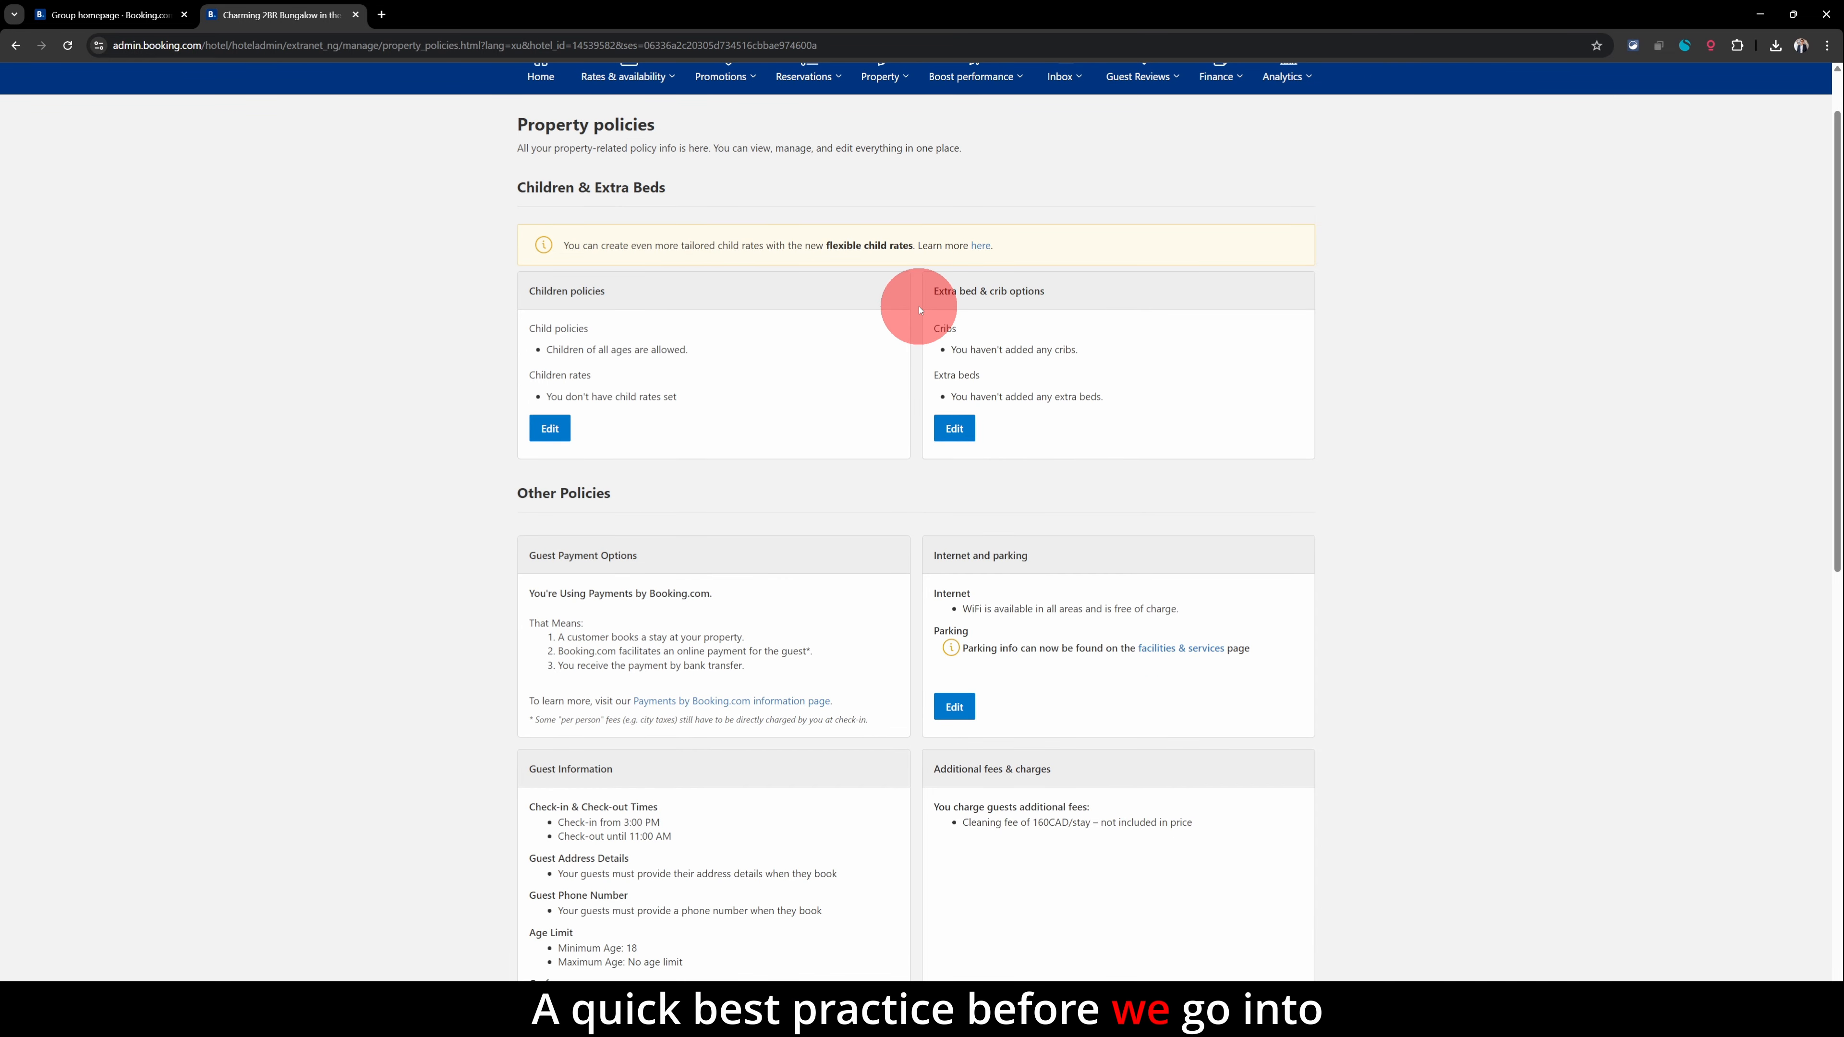
scroll(919, 310, down, 1)
scroll(919, 309, down, 2)
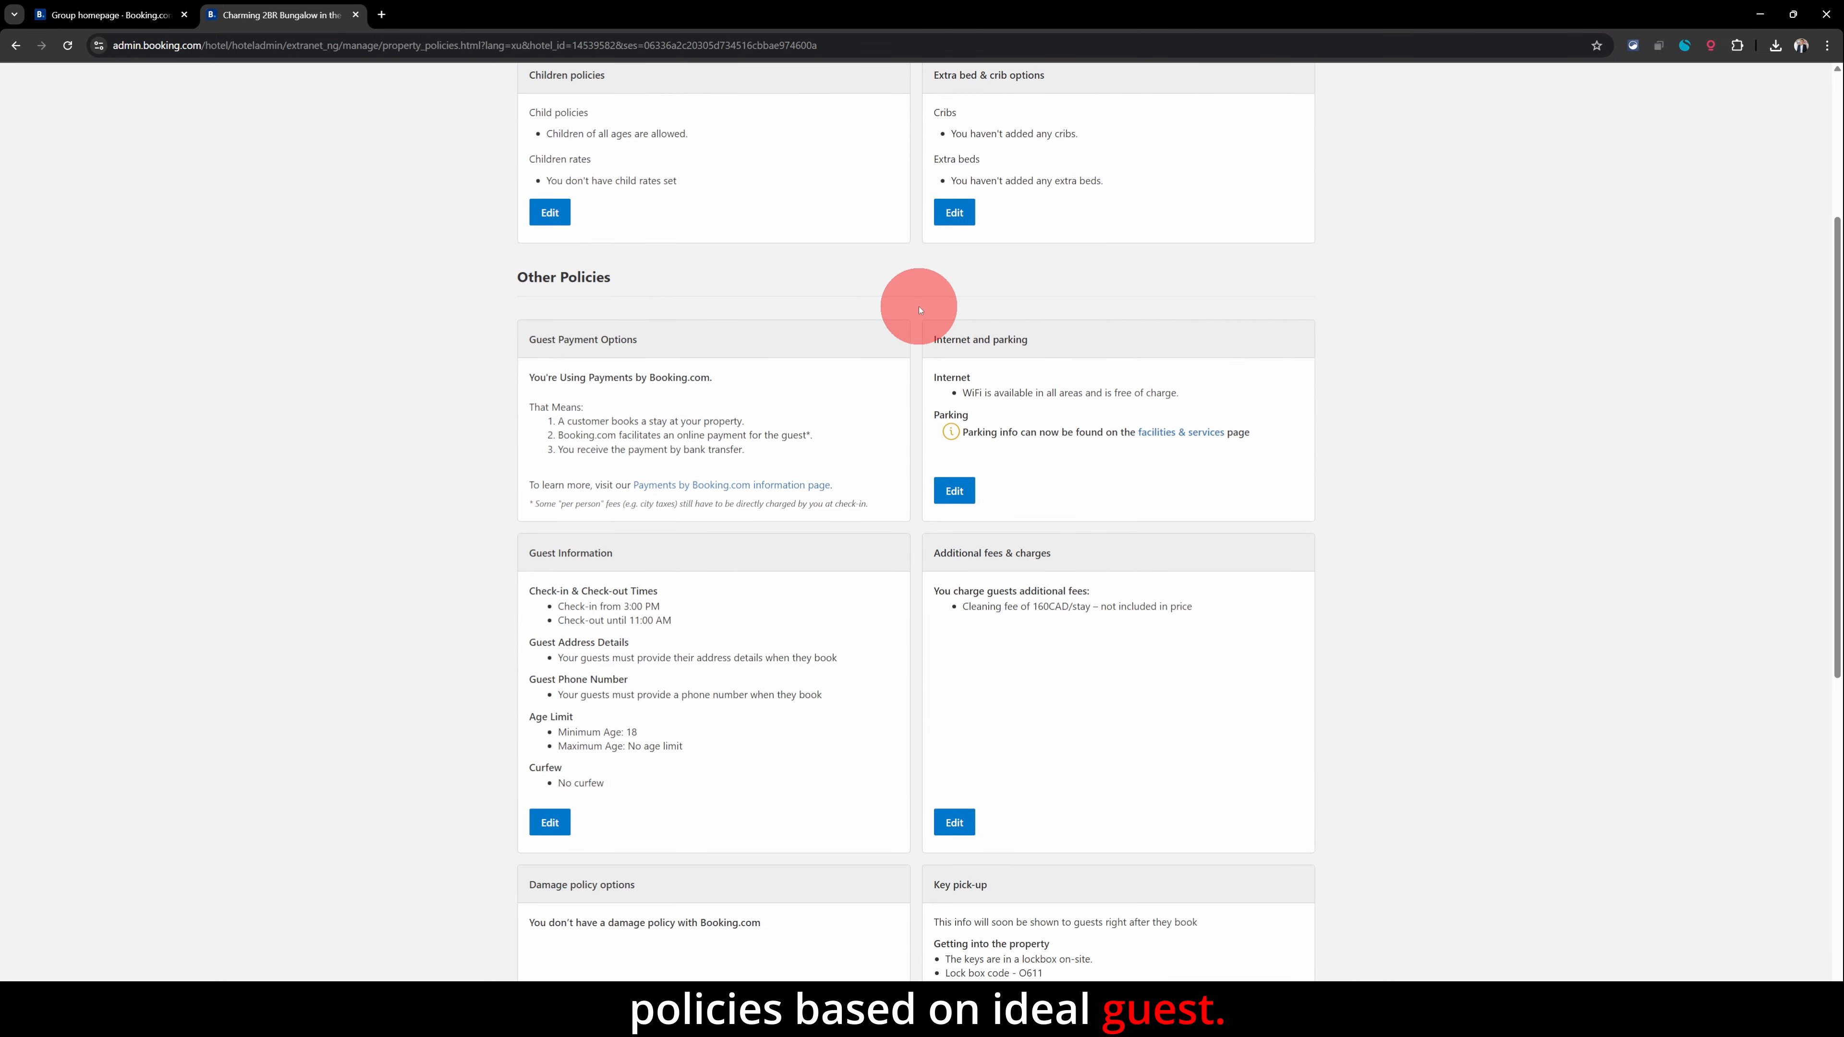
scroll(919, 310, down, 3)
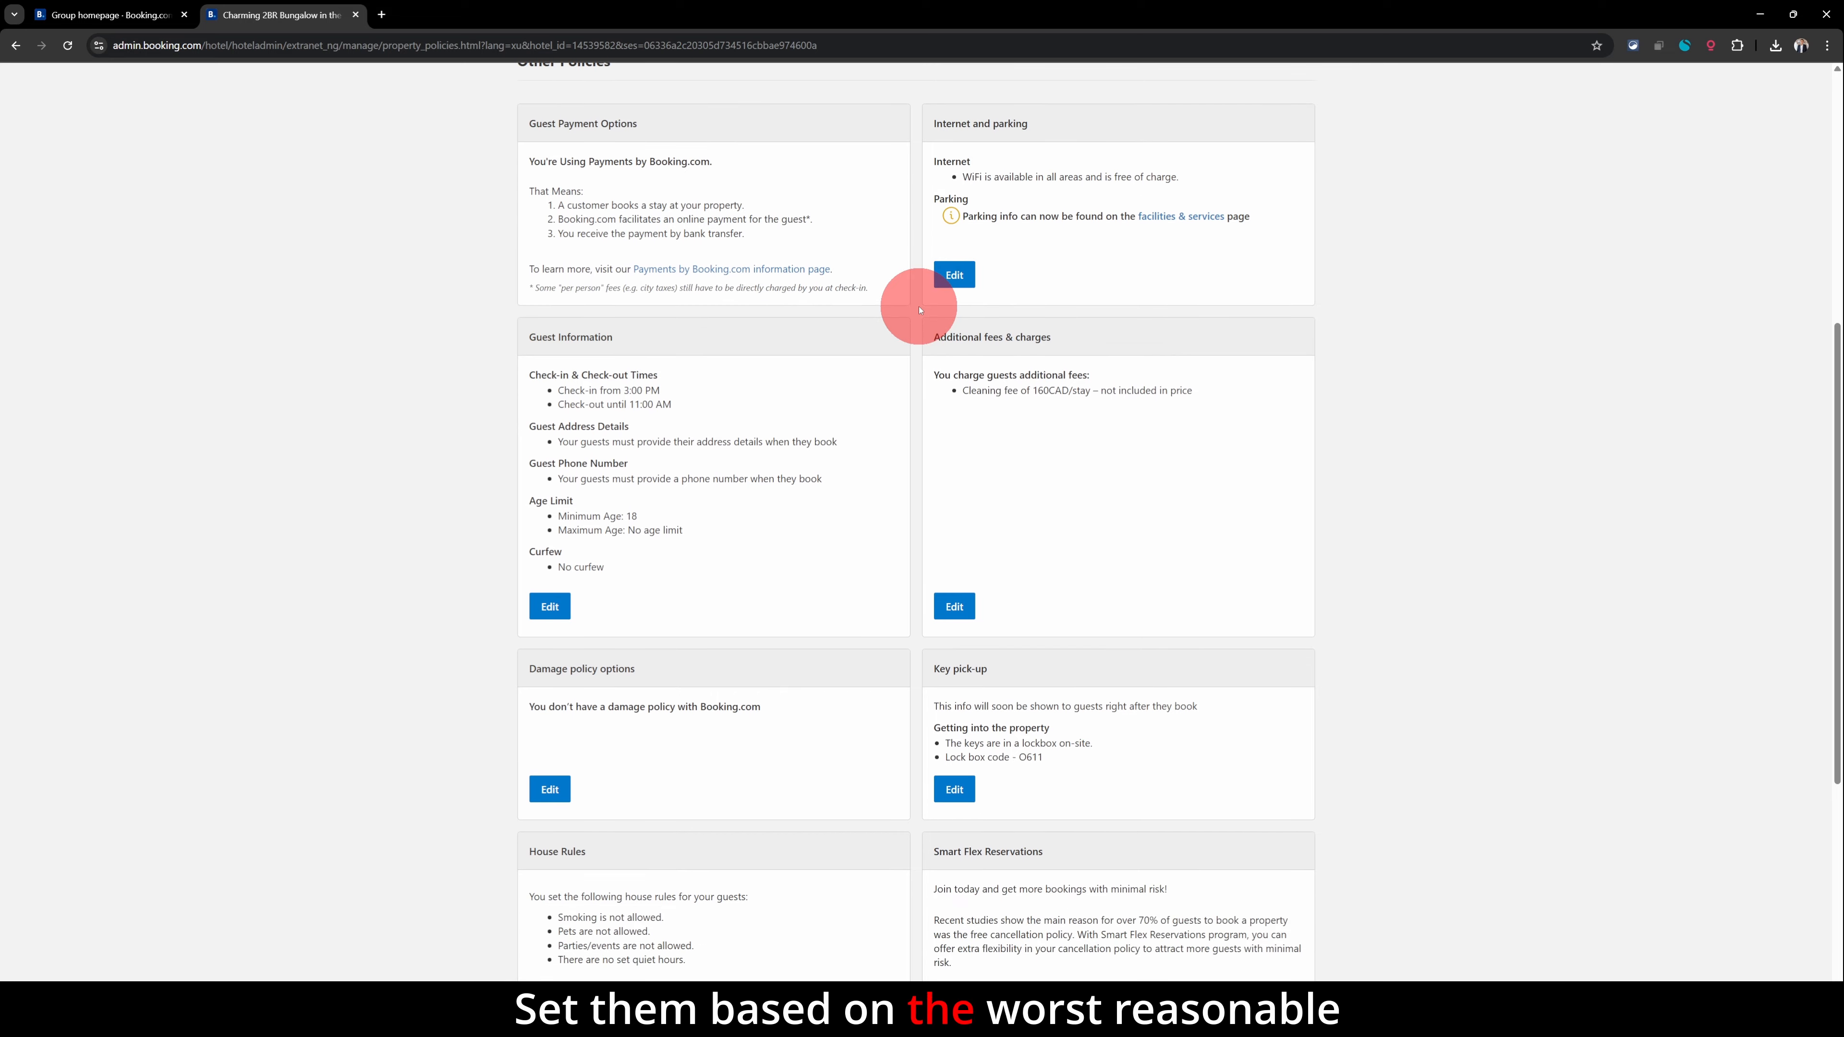
scroll(920, 310, down, 5)
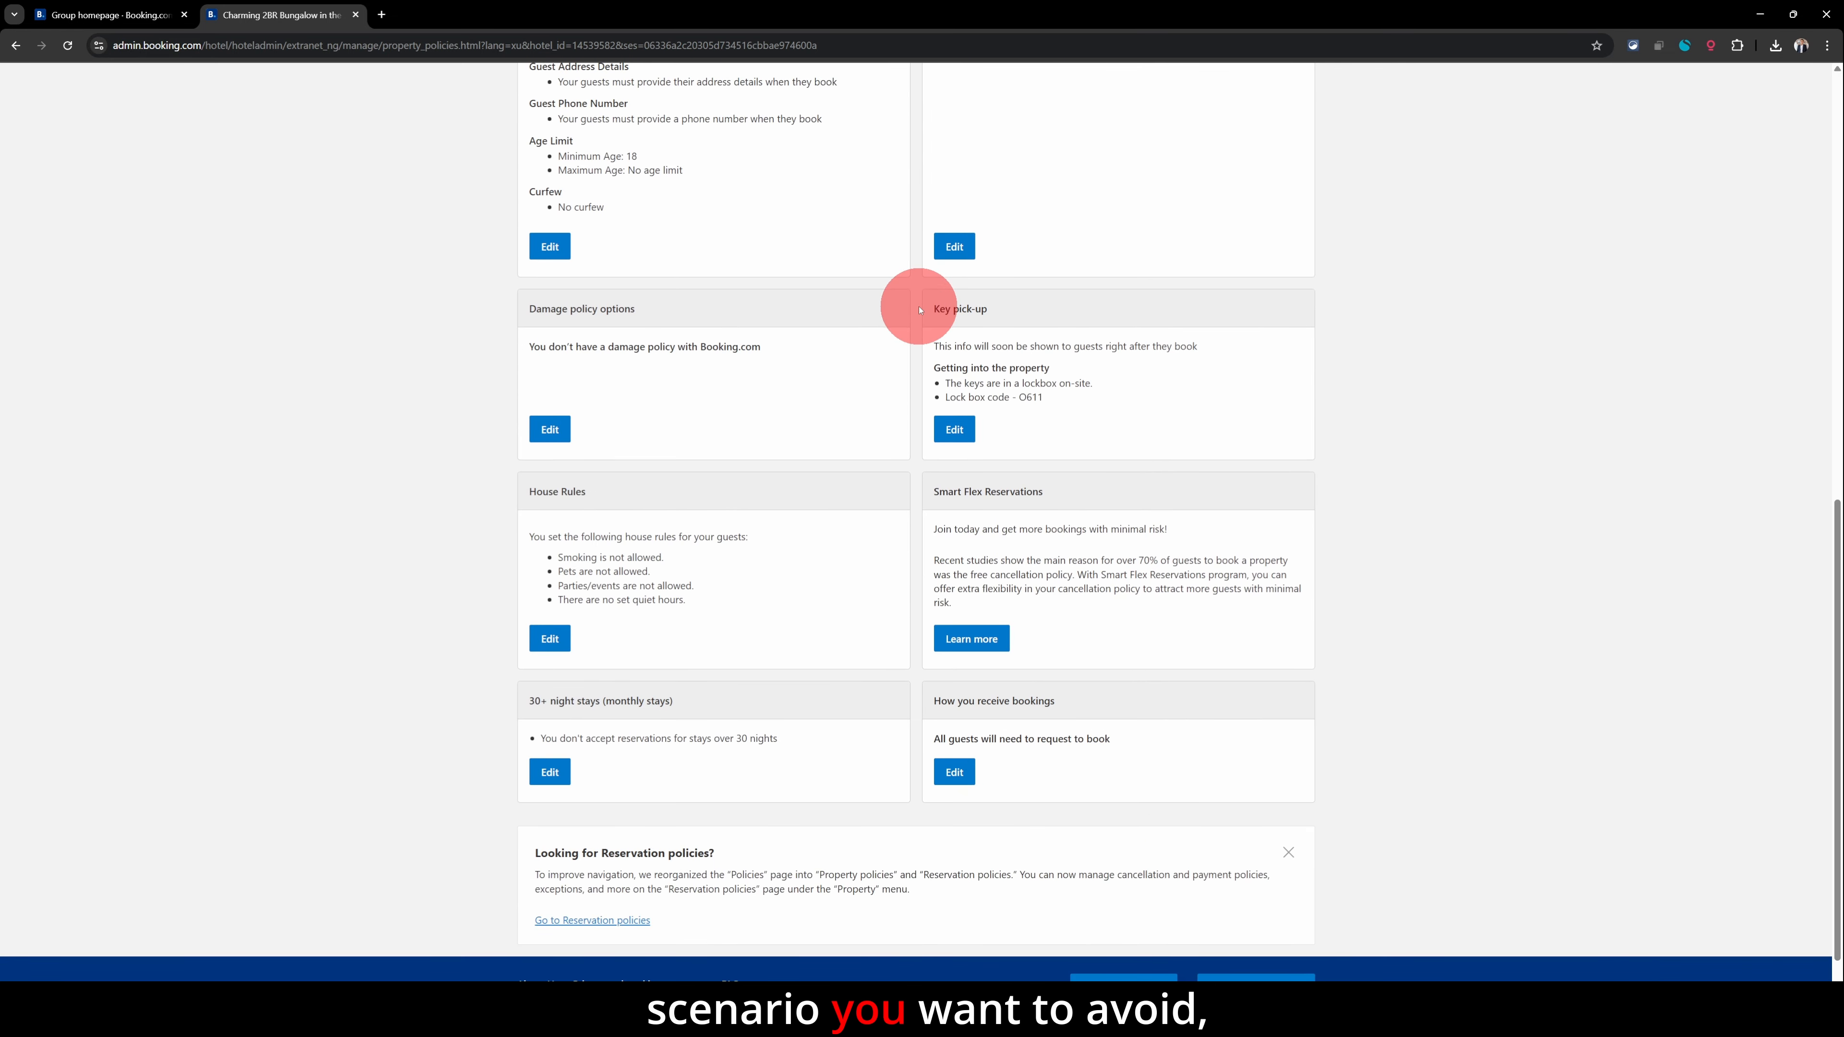
scroll(919, 310, up, 11)
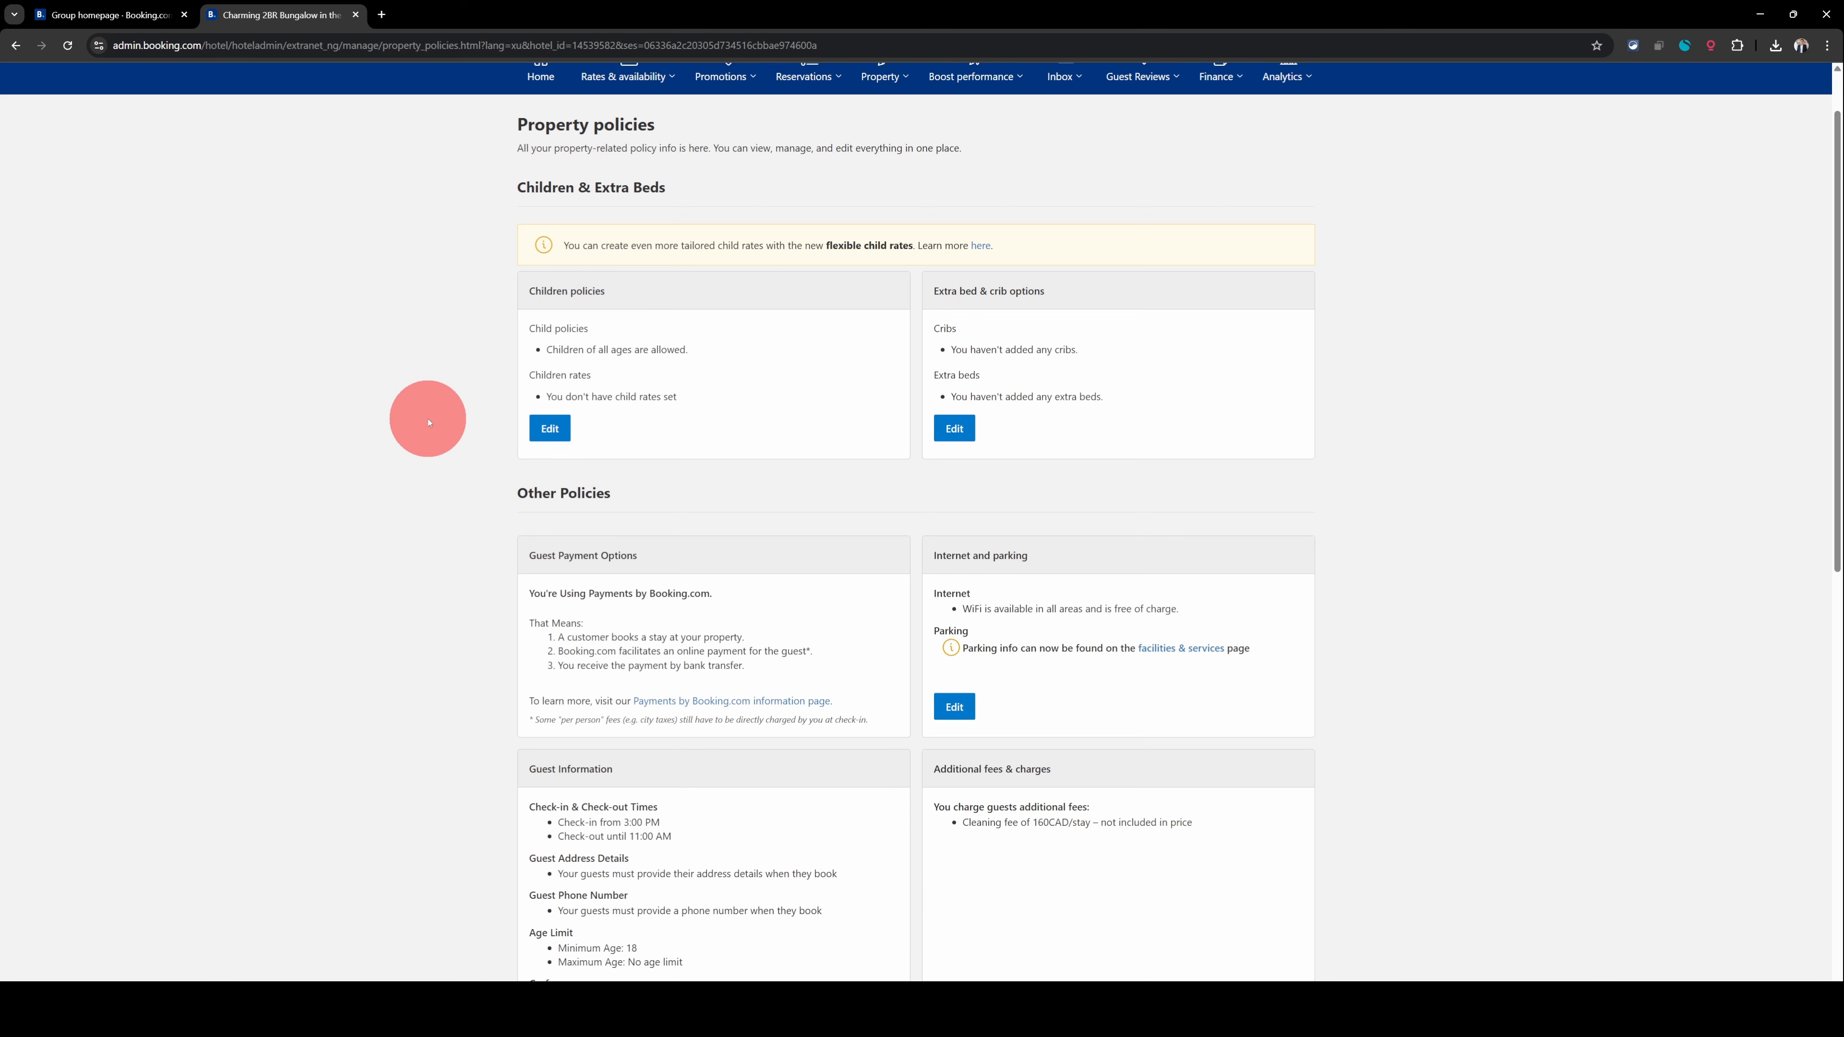
- Open the children policies for editing, review the allowed age choices, children rates and occupancy settings, and leave without saving
click(554, 433)
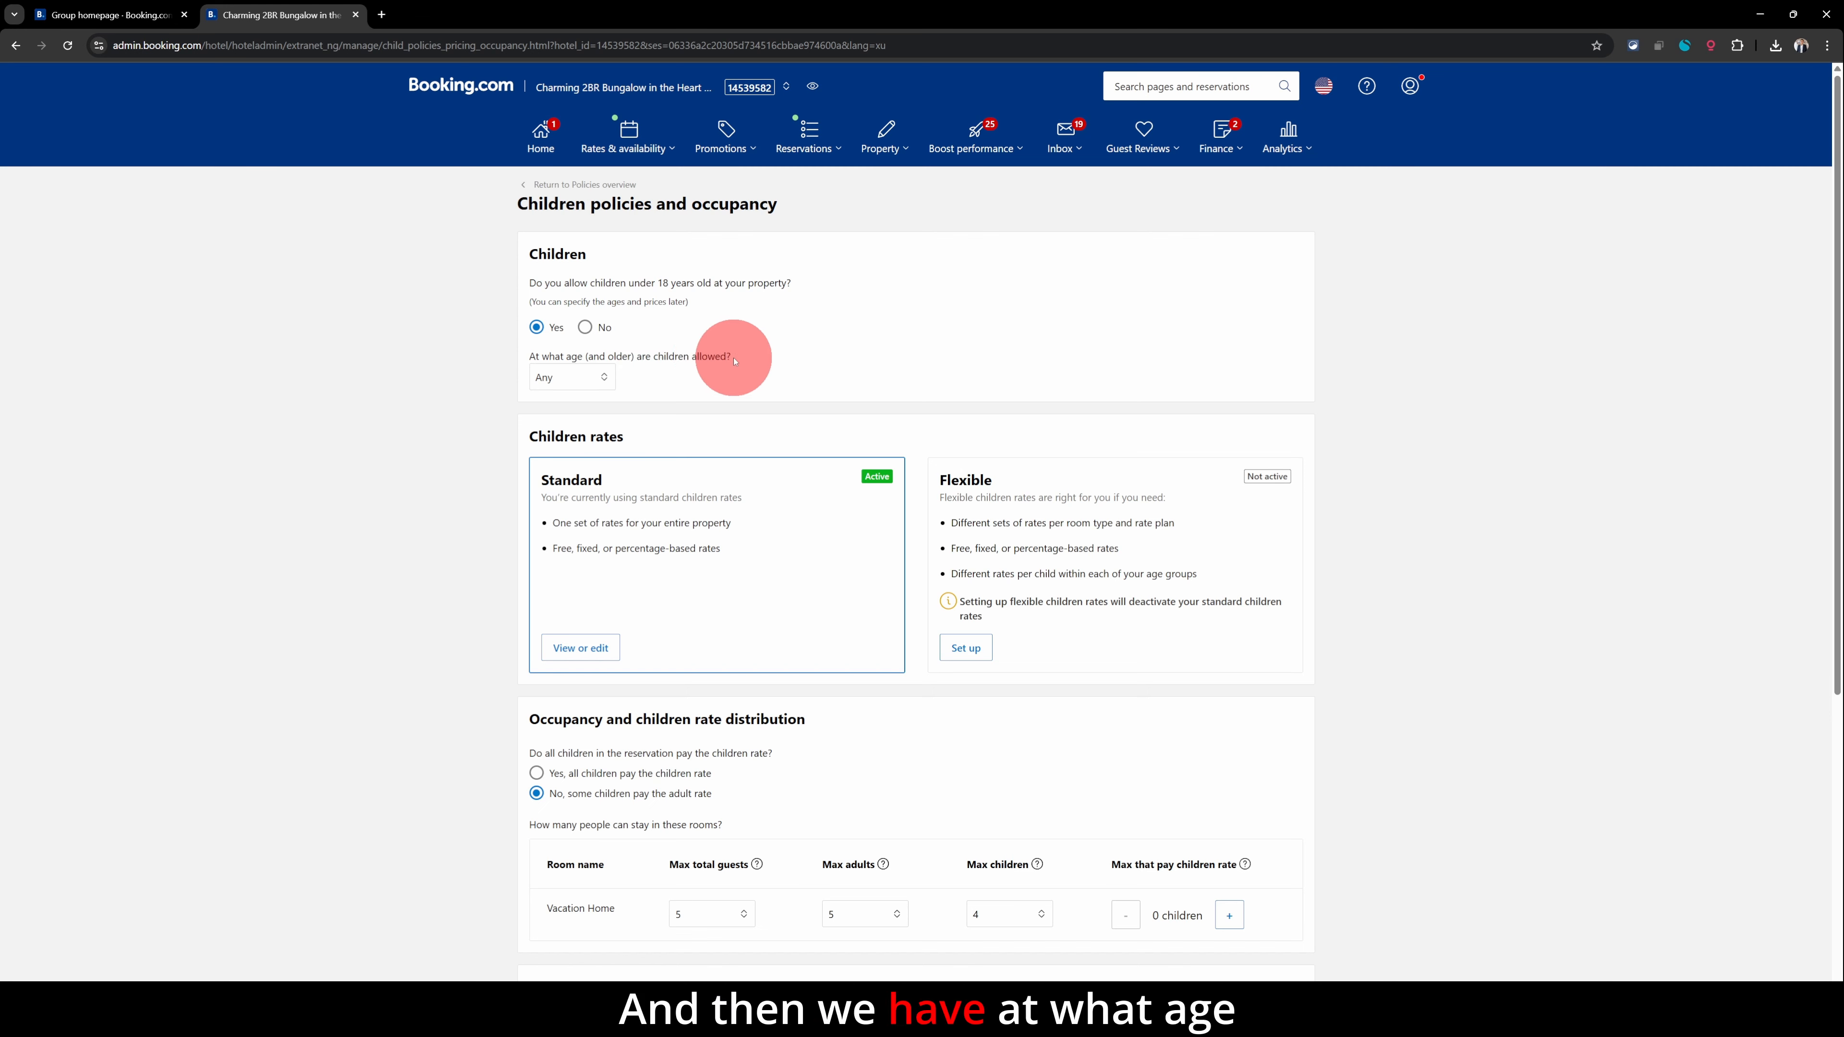
click(606, 377)
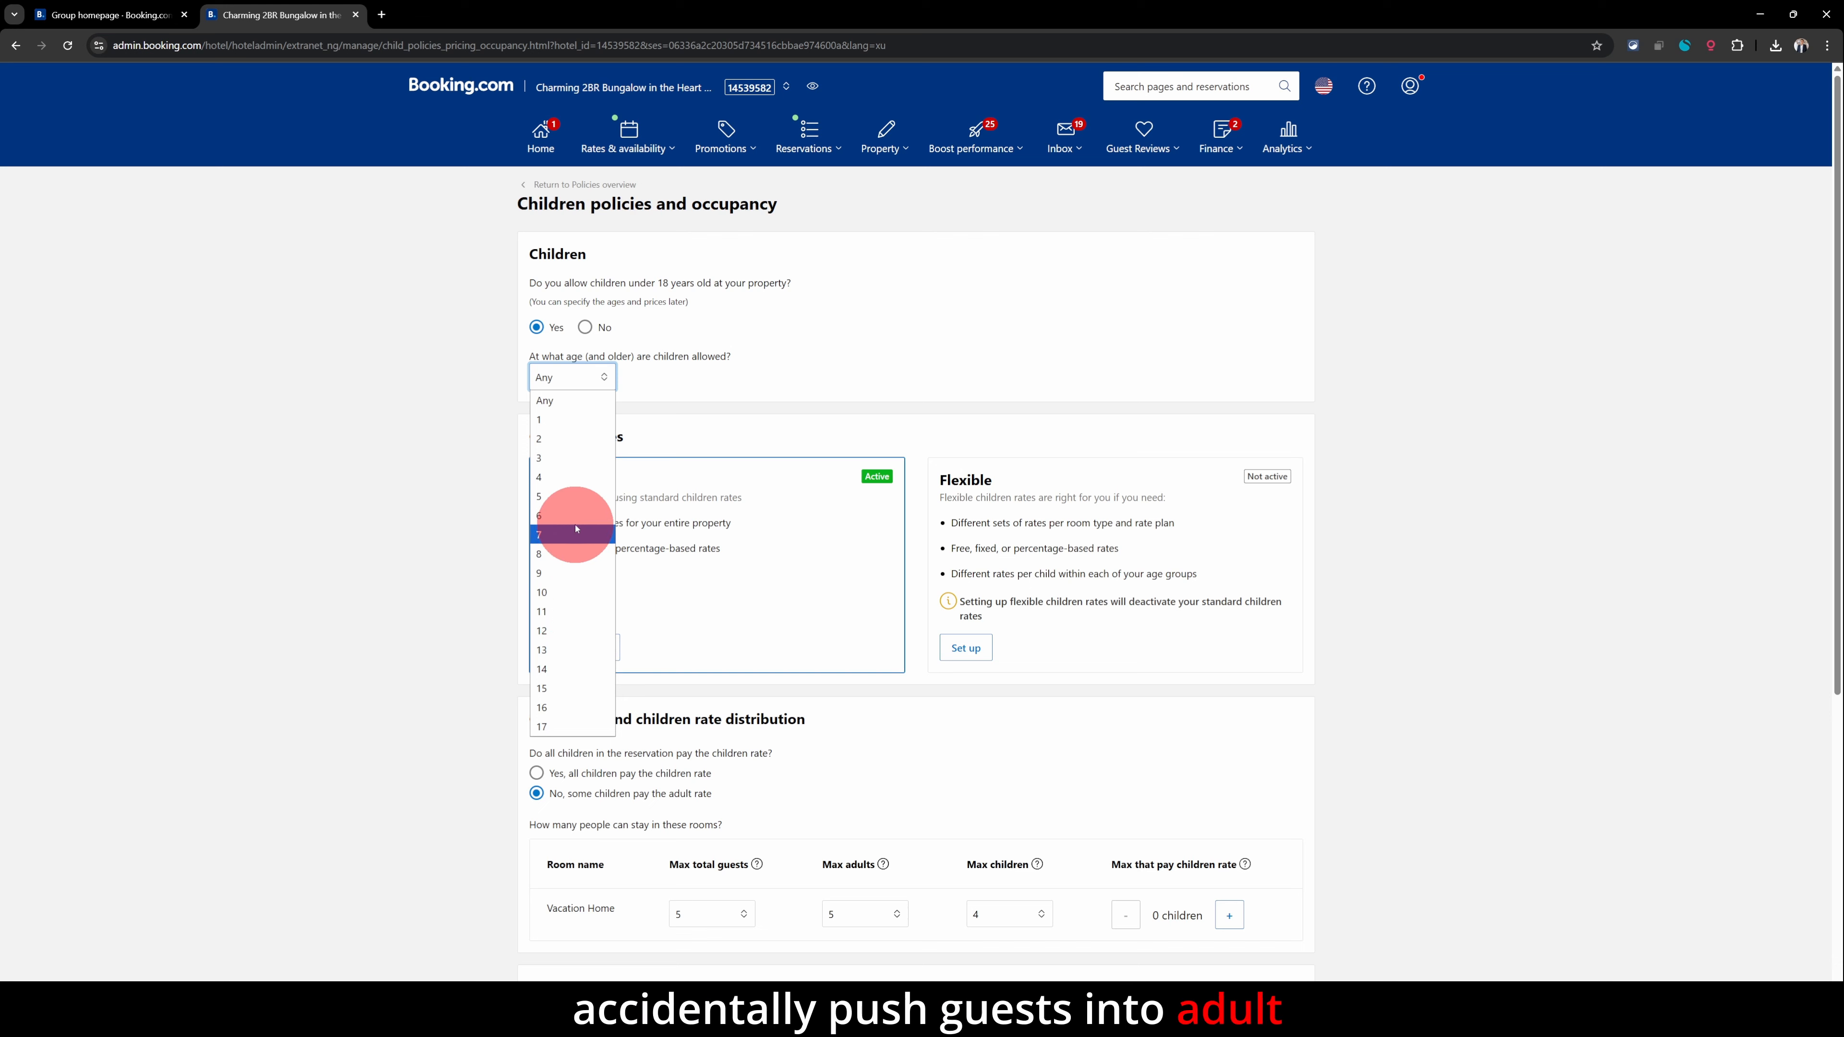
click(708, 404)
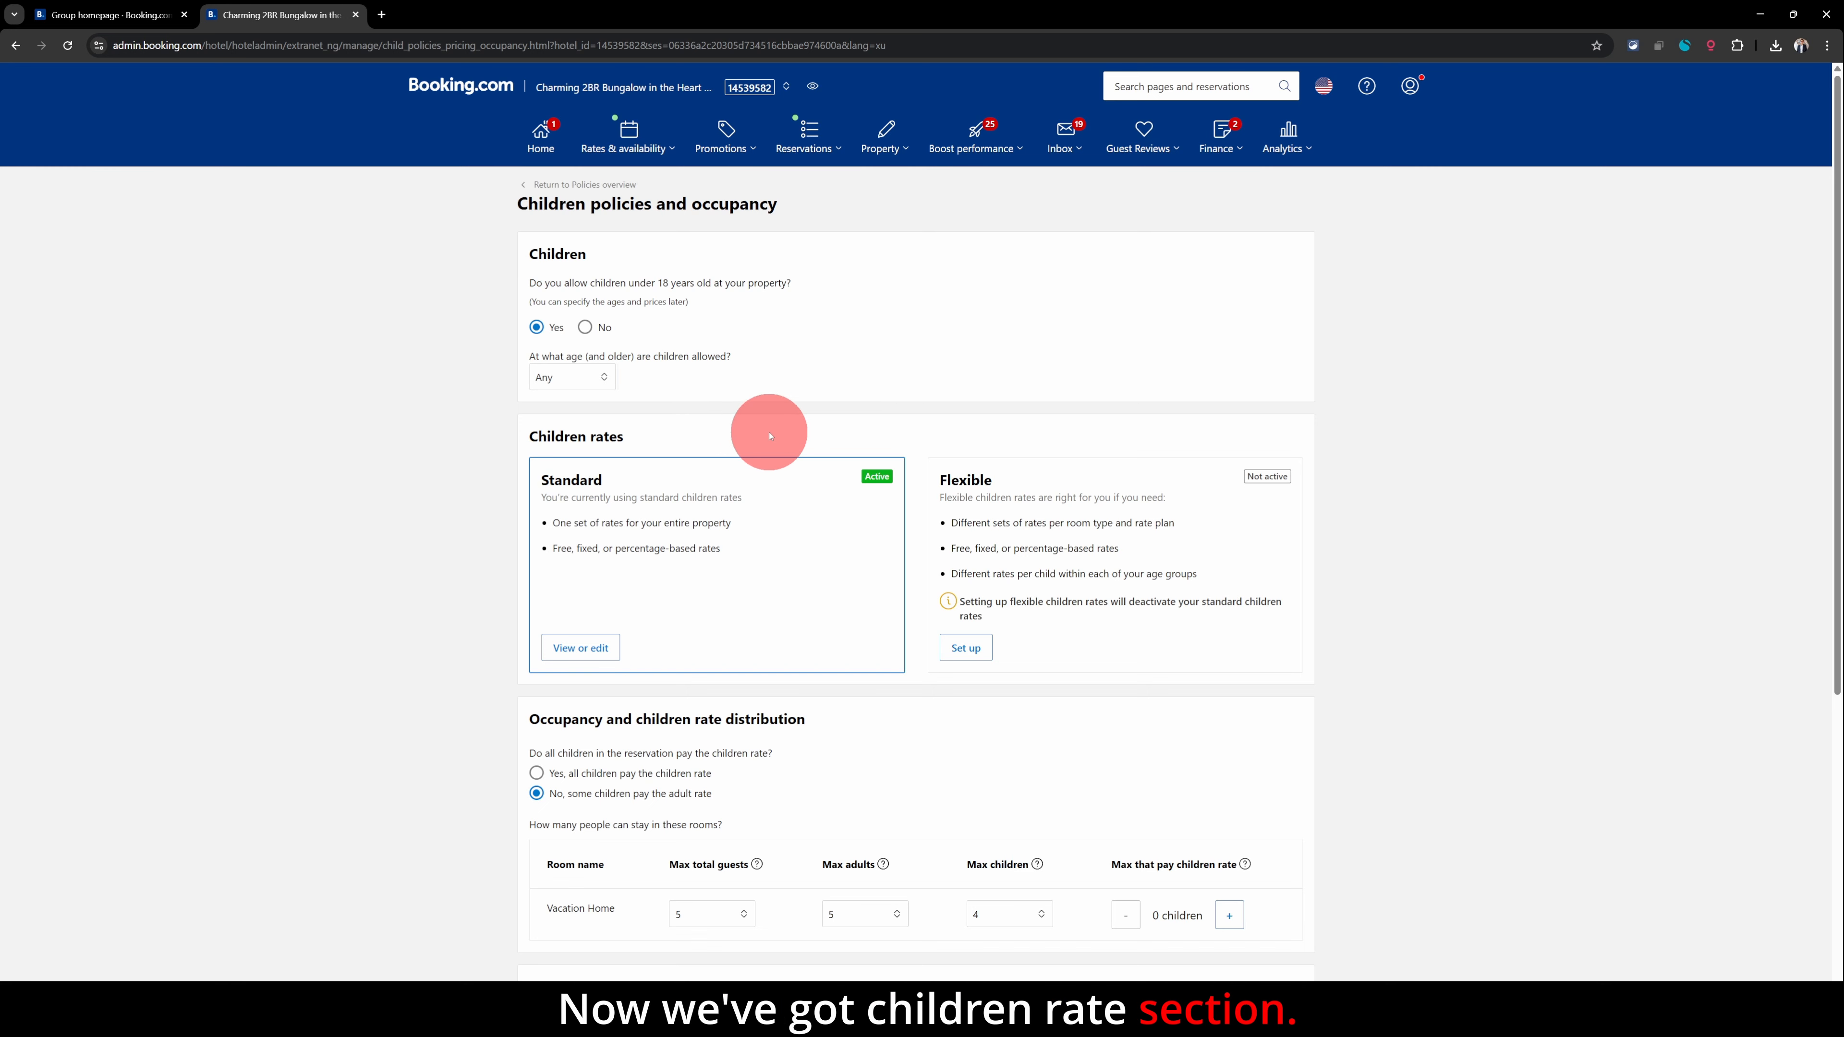
scroll(770, 436, down, 1)
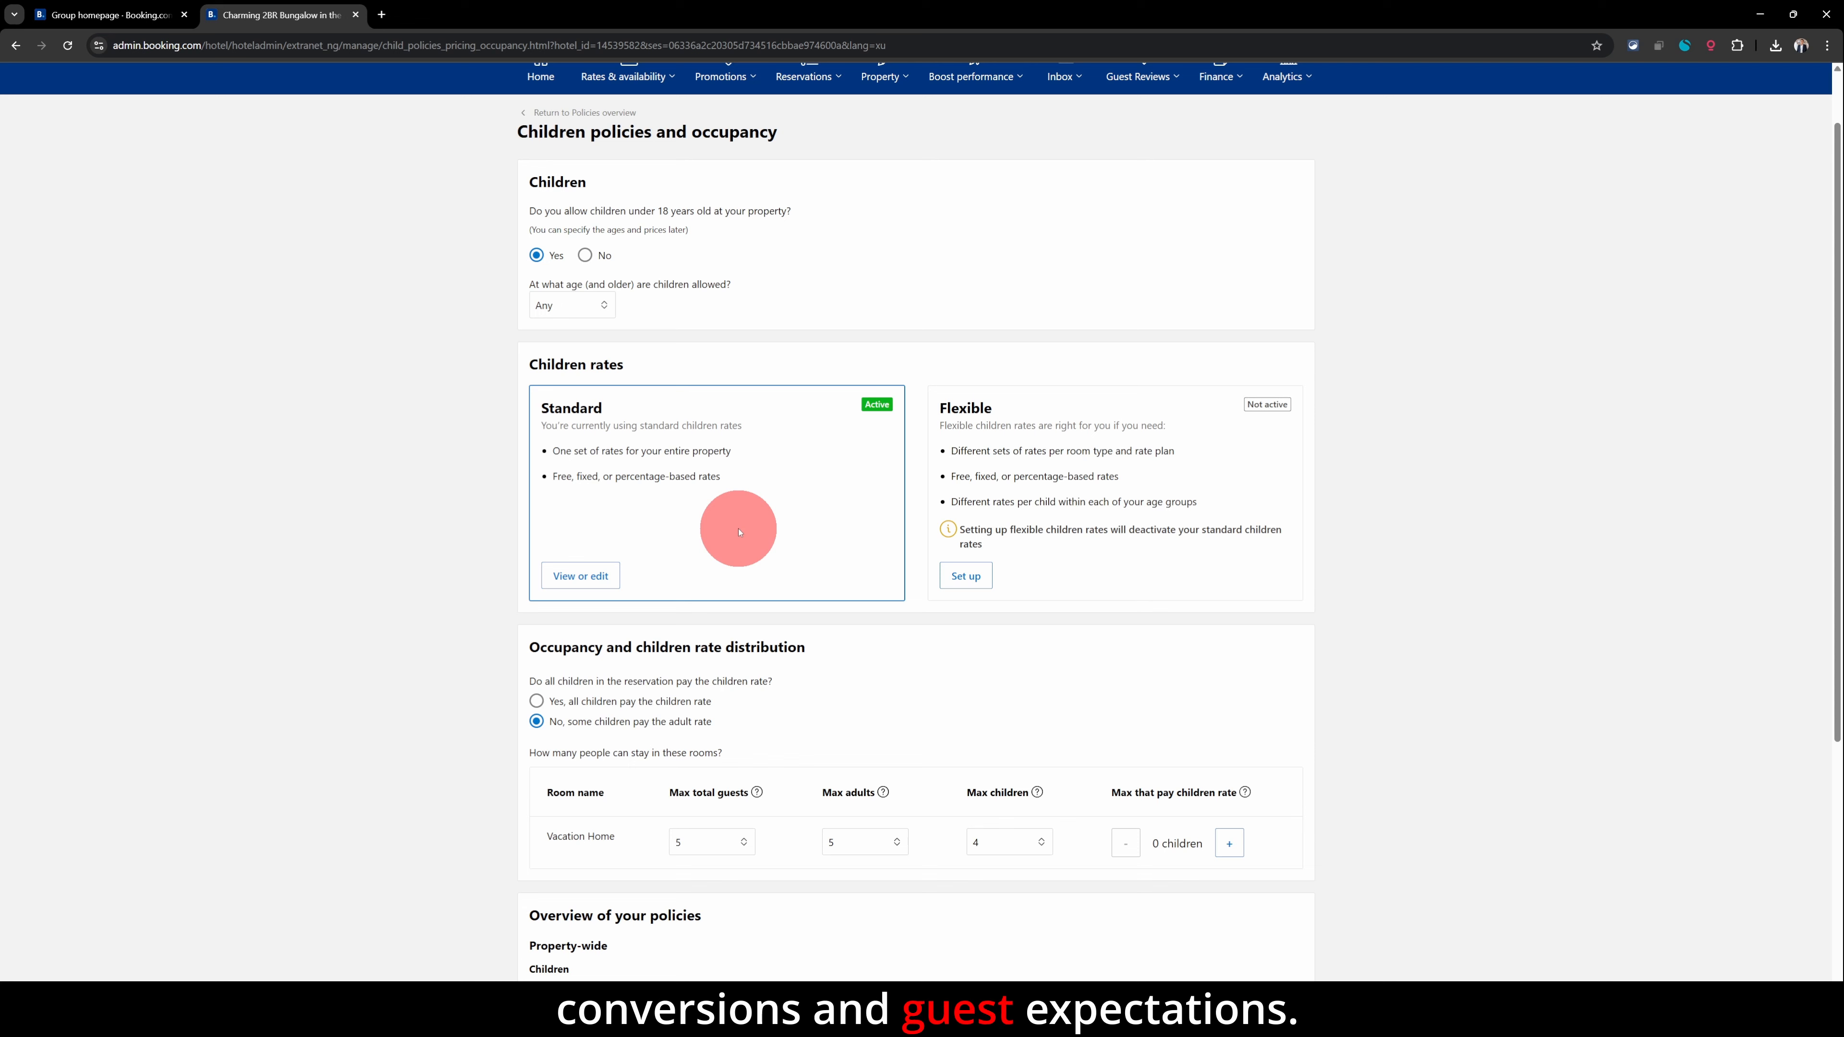
scroll(739, 533, down, 1)
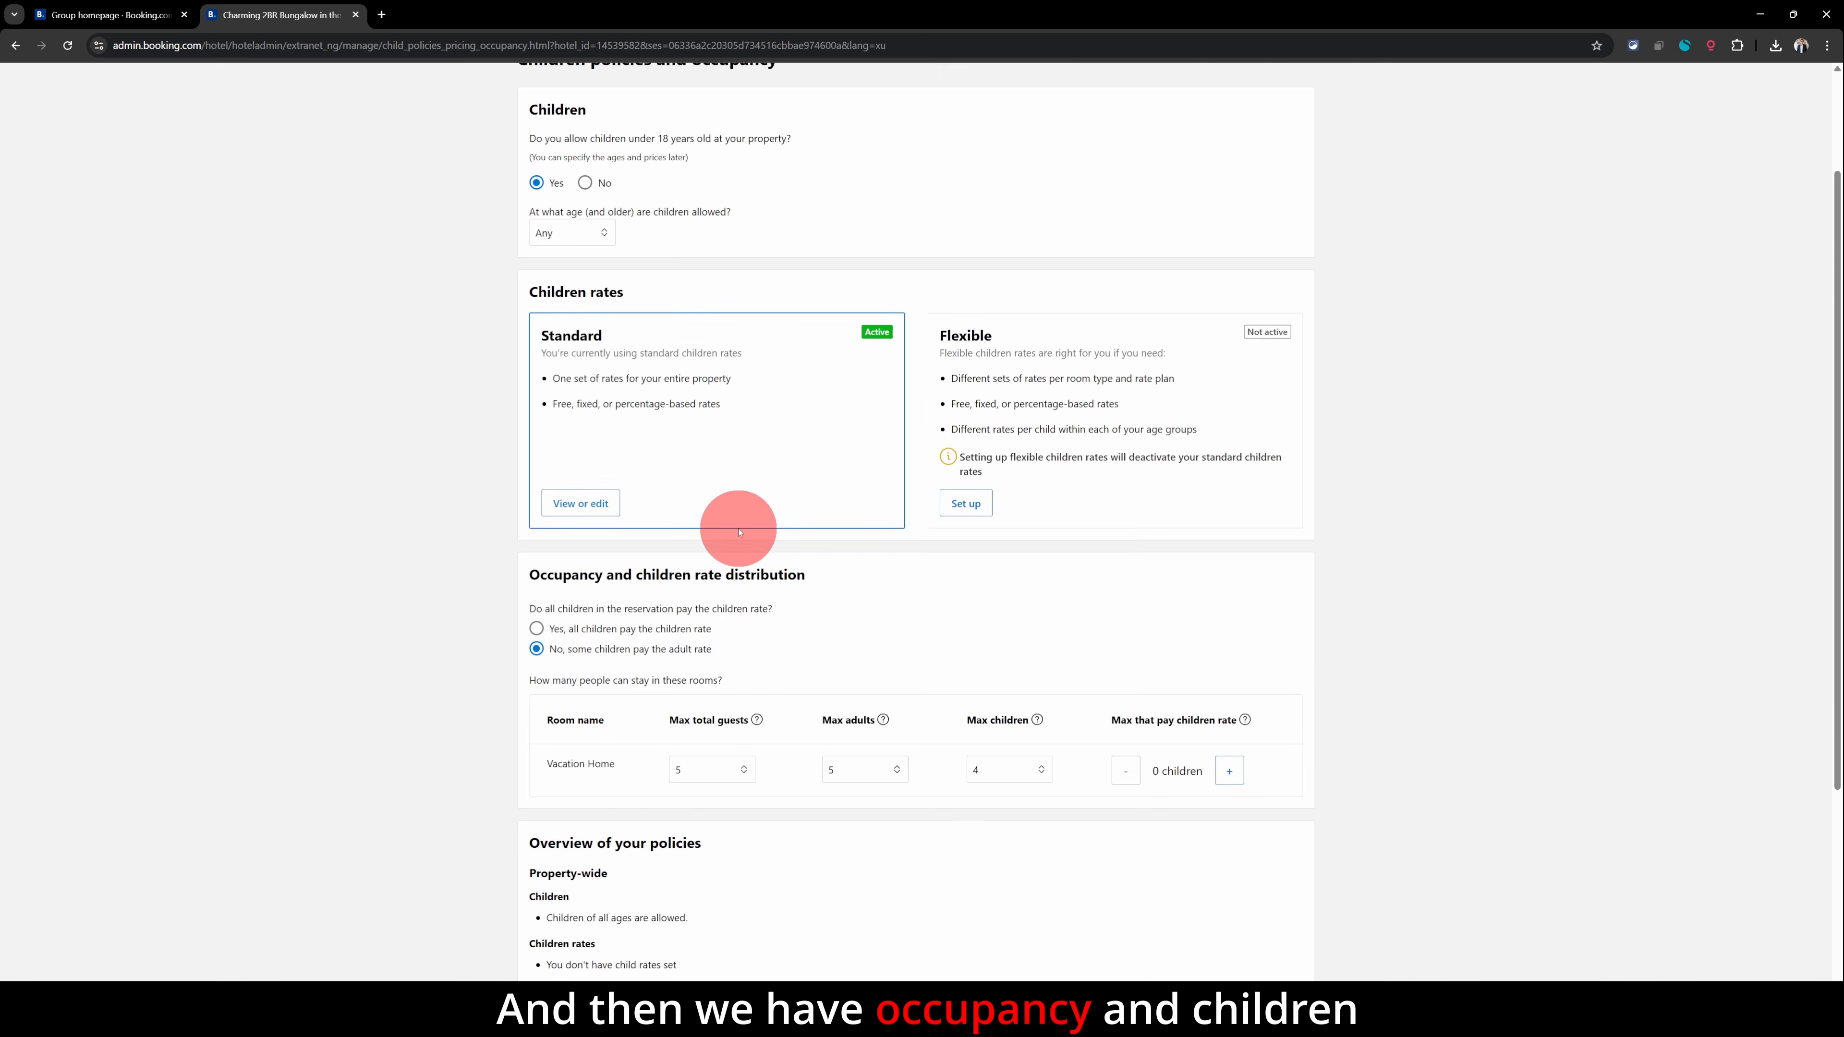
scroll(739, 533, down, 3)
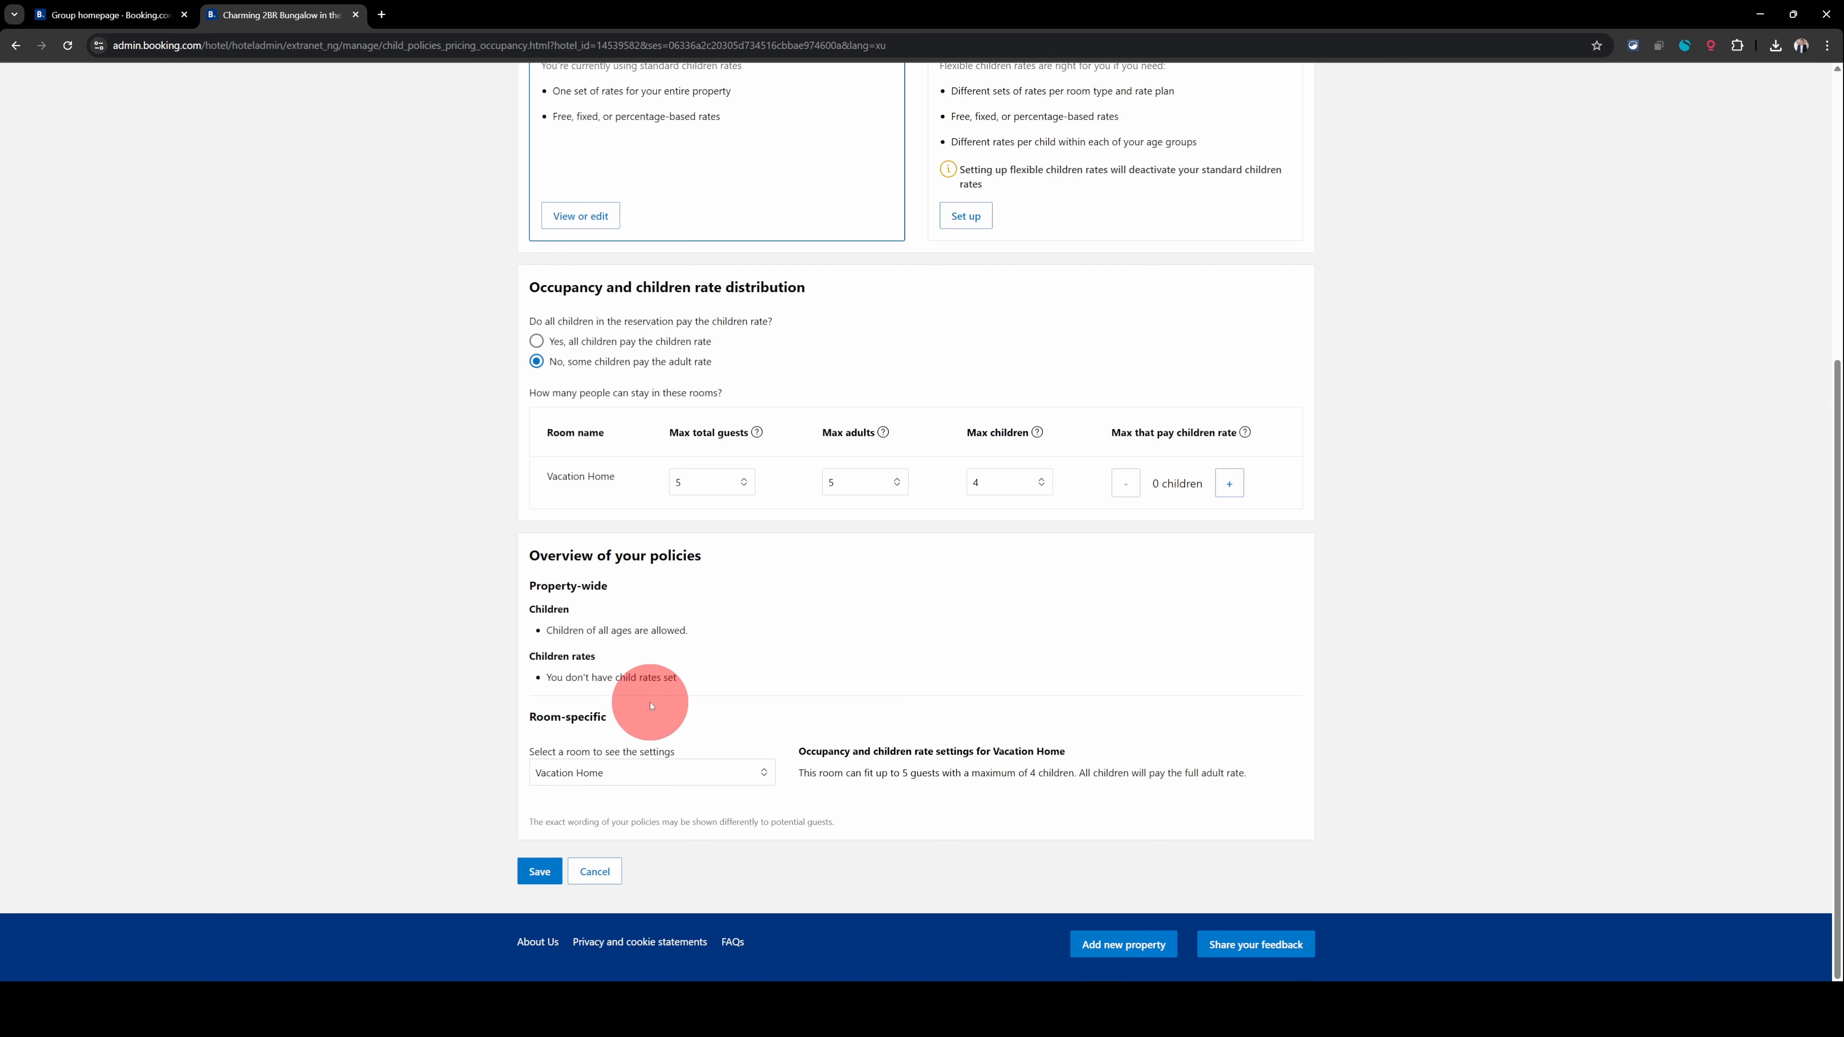
click(597, 872)
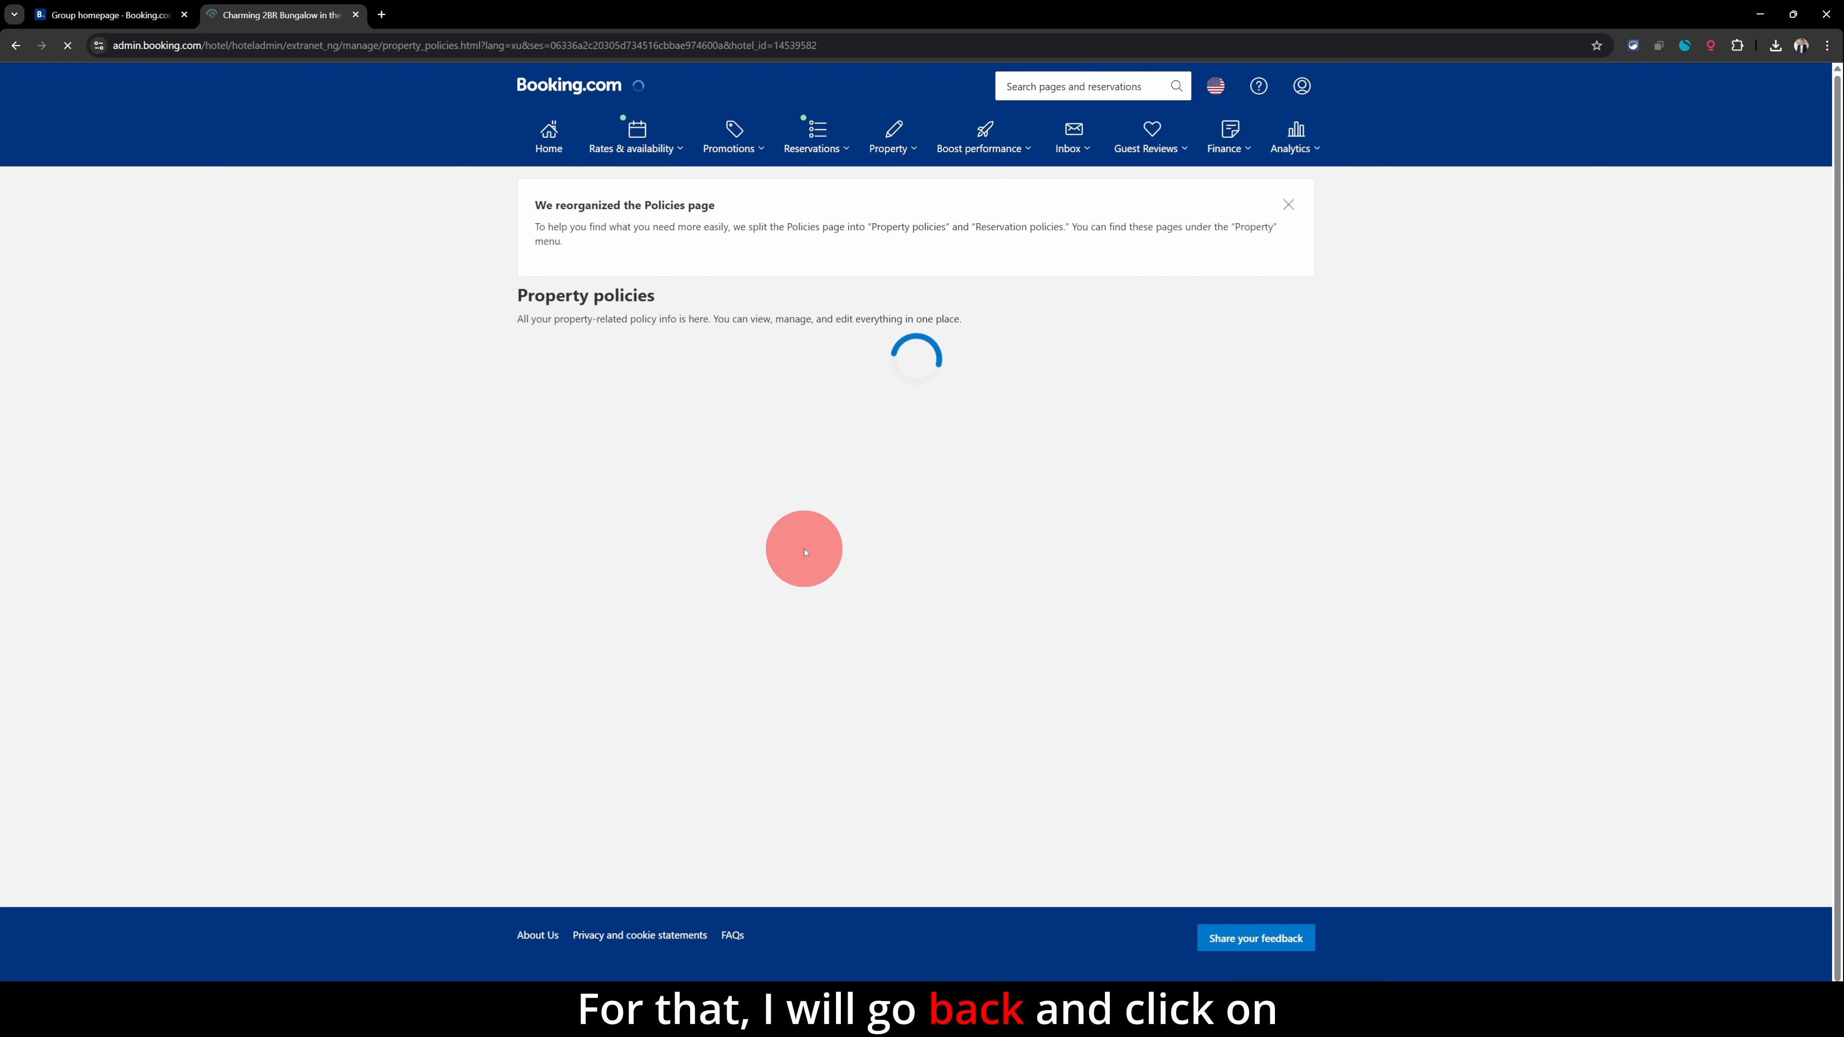
- Open the extra bed and crib options and check the selectable numbers of cribs and extra beds for the Vacation Home
click(954, 501)
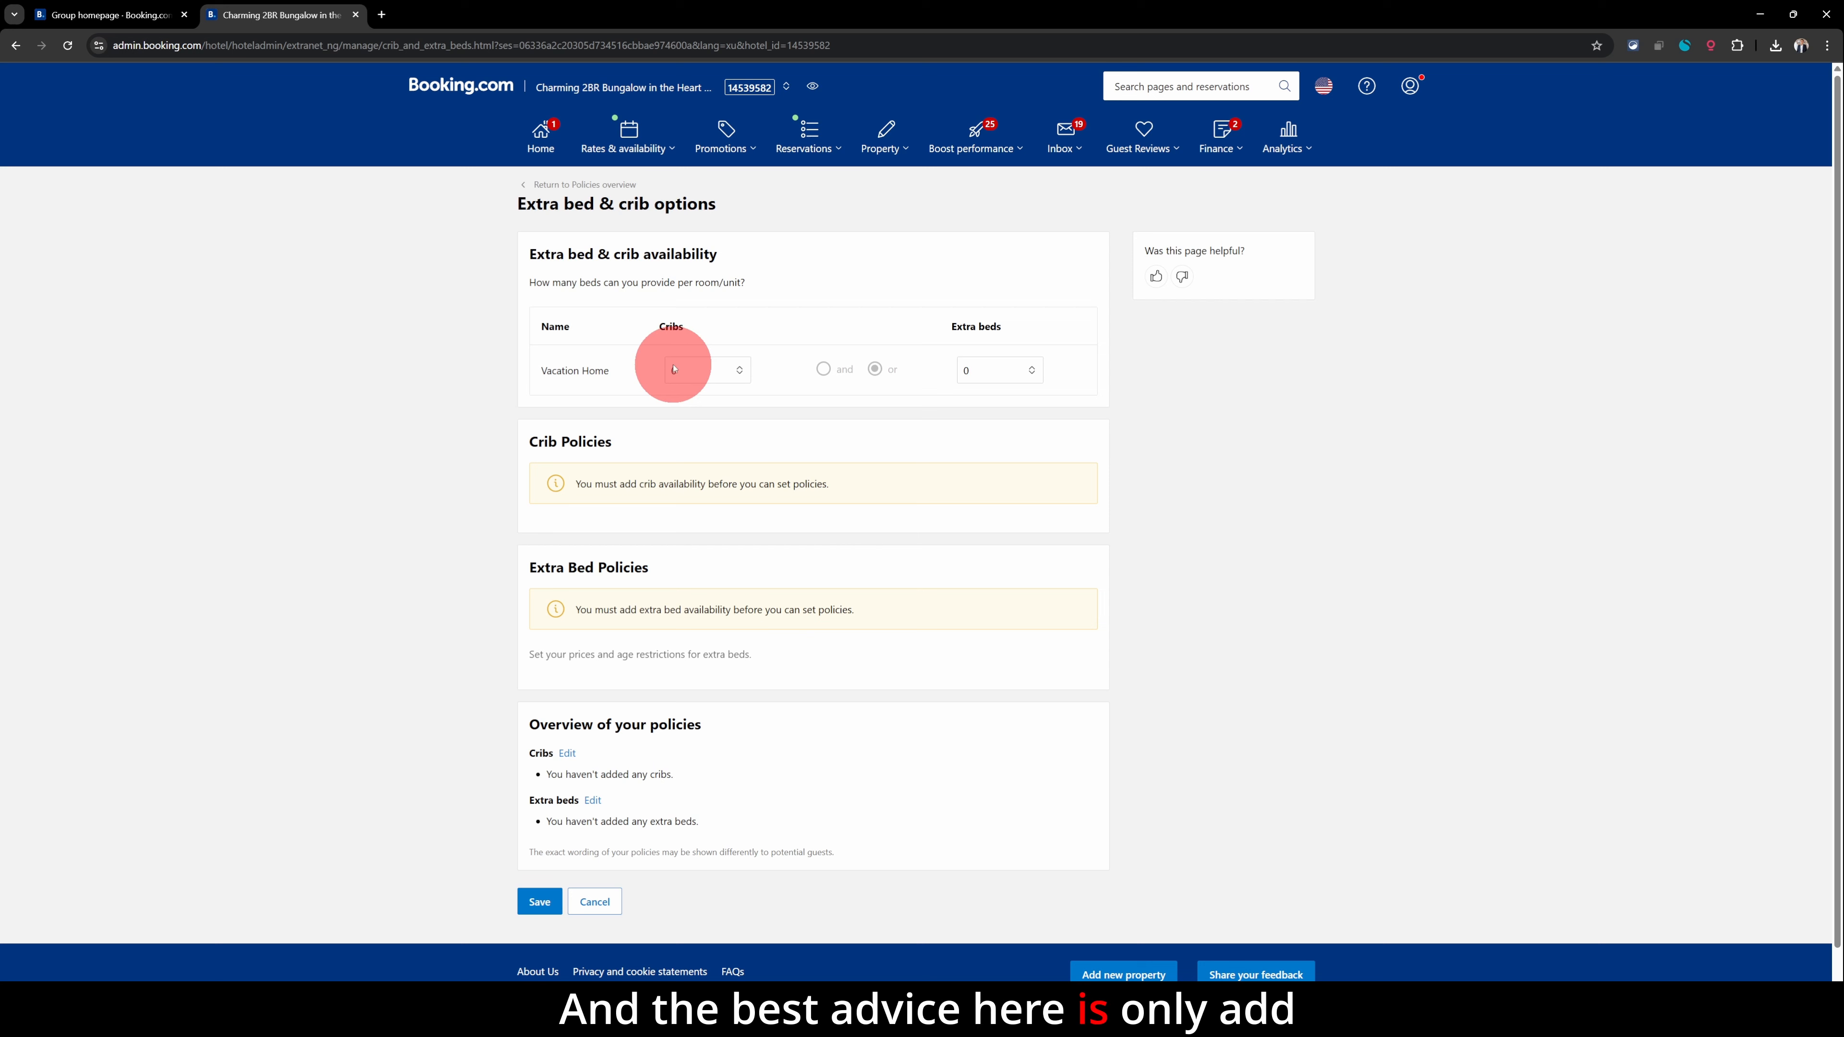
click(739, 370)
click(779, 392)
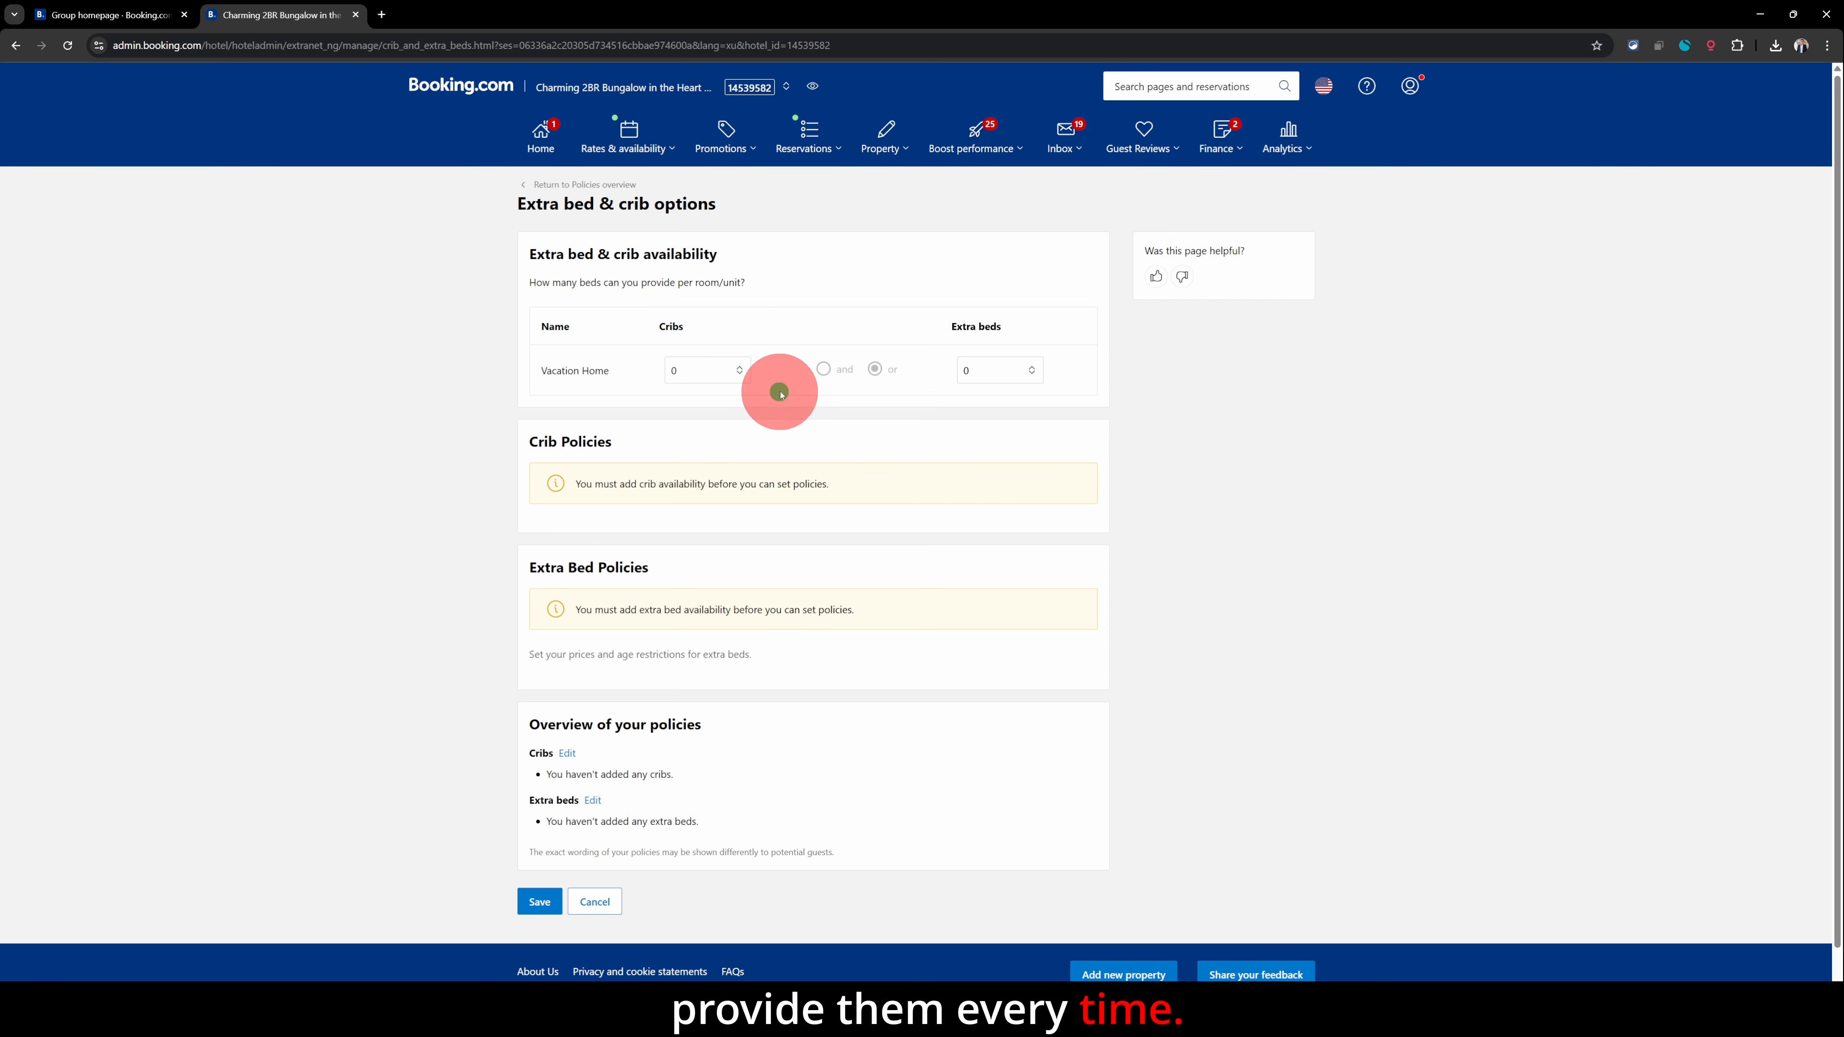
click(991, 379)
click(1076, 401)
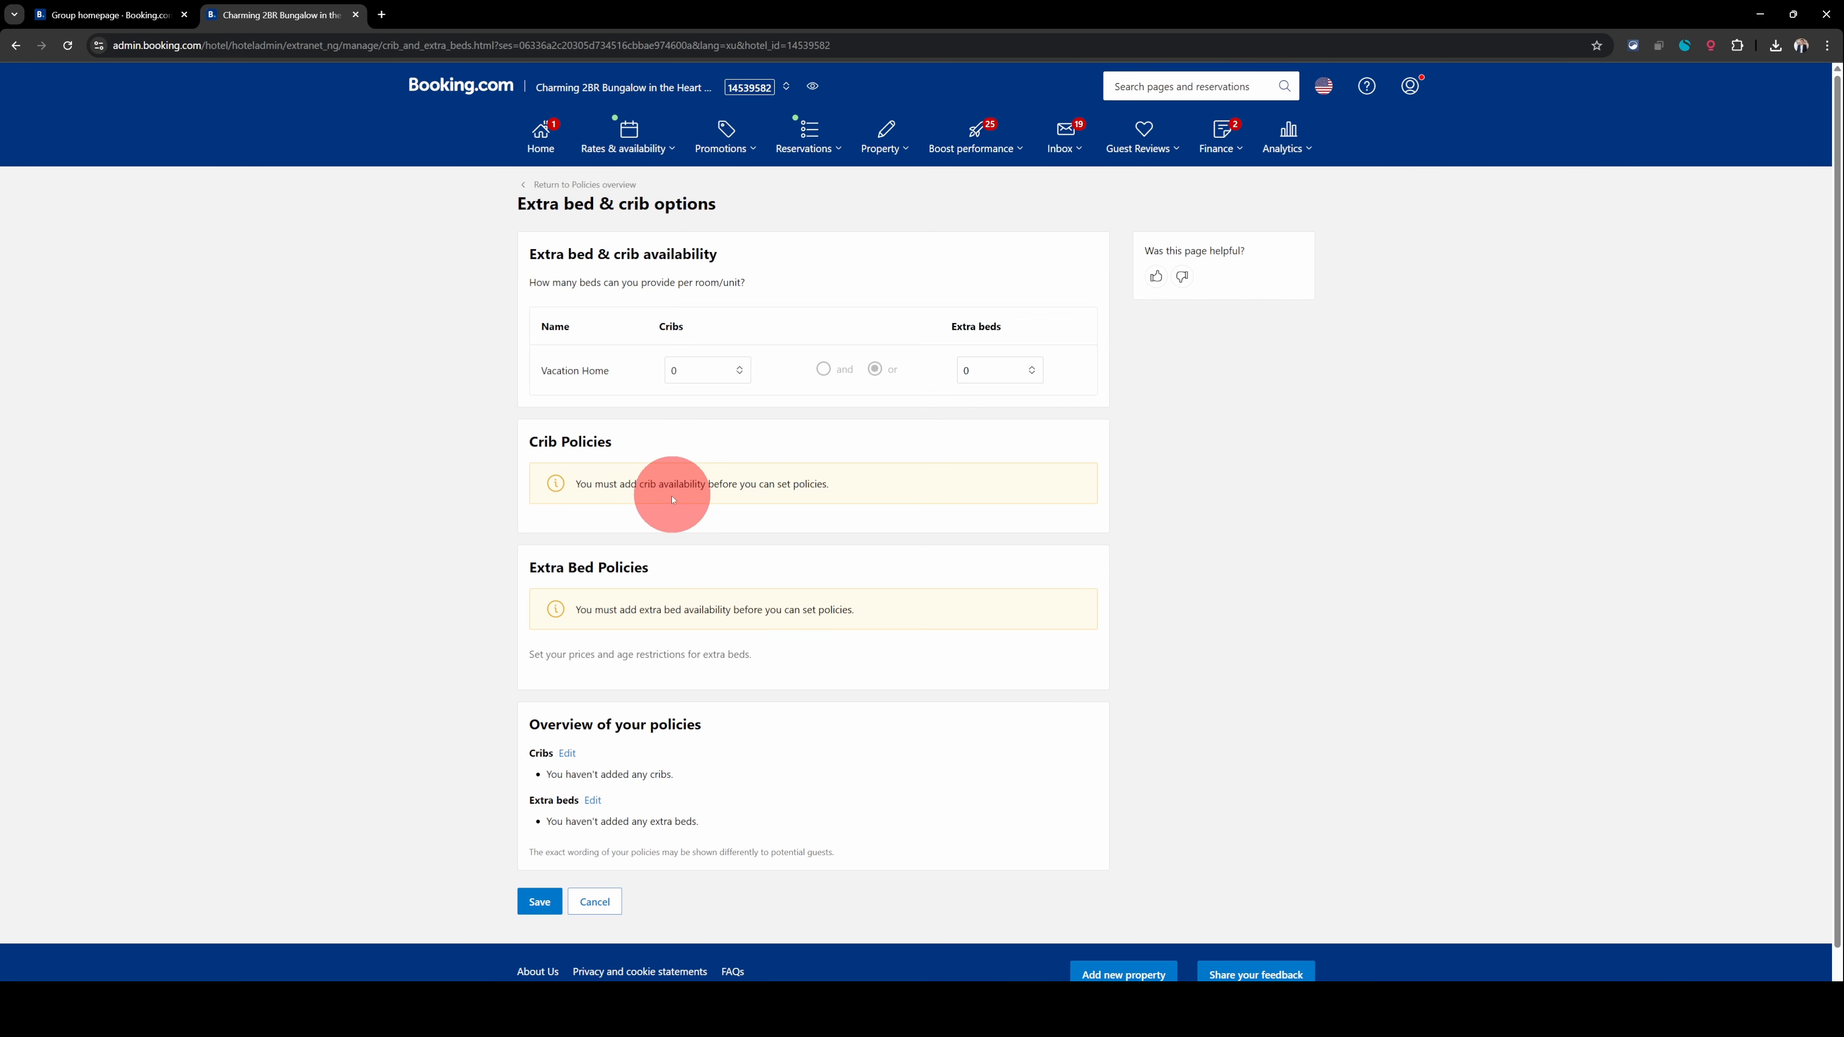
- Set the Vacation Home's cribs to 1 and mark crib availability as Always available
click(724, 374)
click(706, 412)
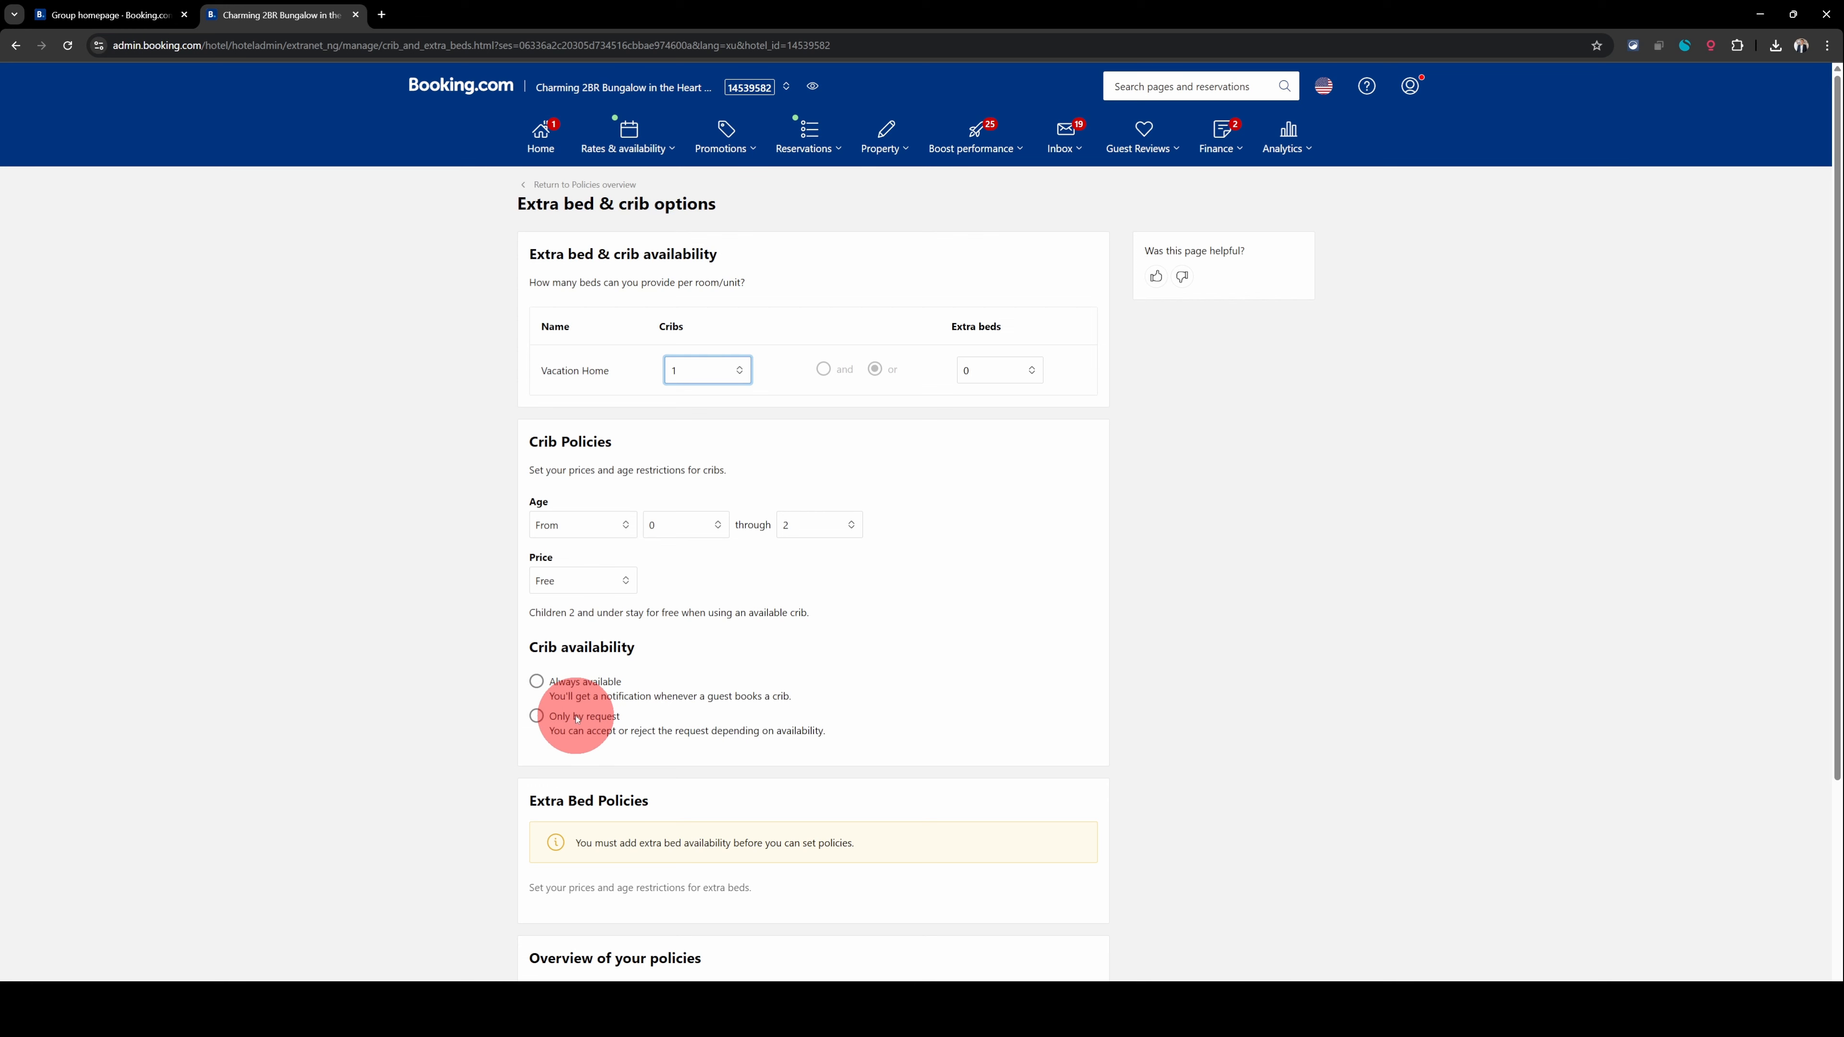
click(536, 682)
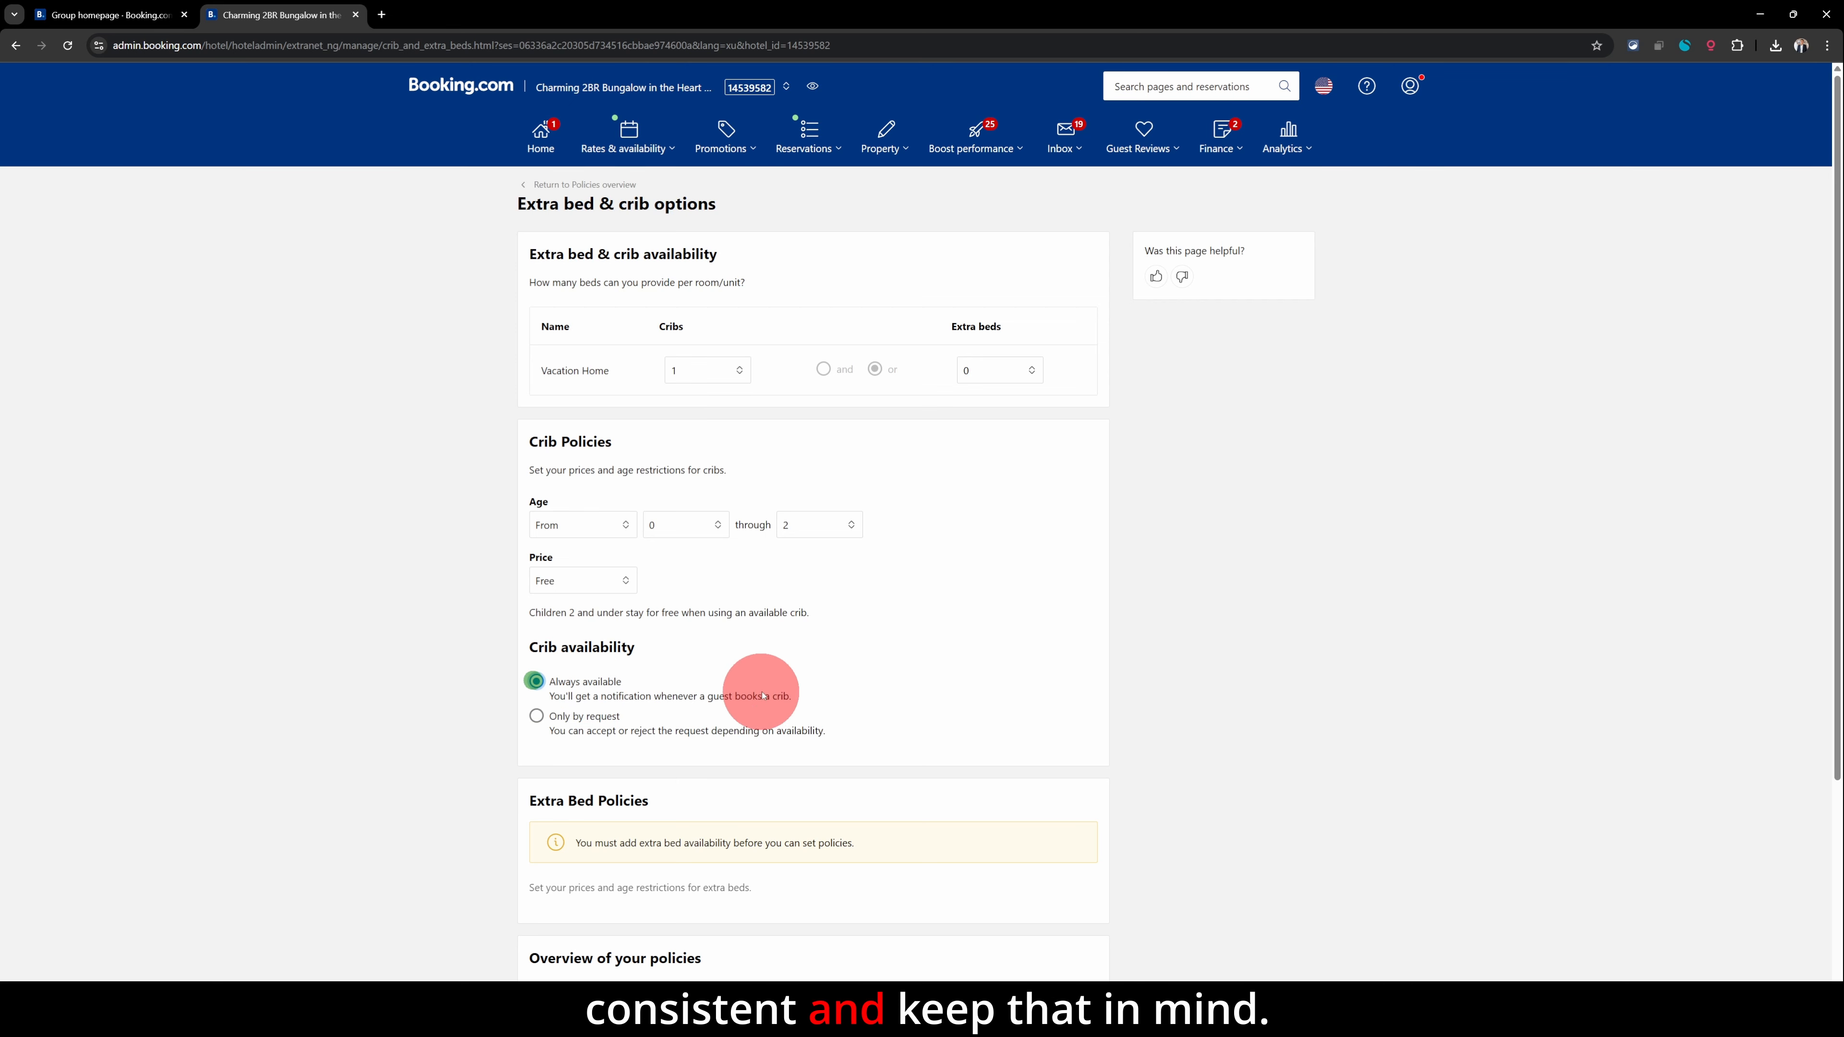
- Set the Vacation Home's extra beds to 1, then discard the unsaved crib and bed changes and return to the property policies
scroll(782, 686, down, 2)
scroll(784, 686, down, 2)
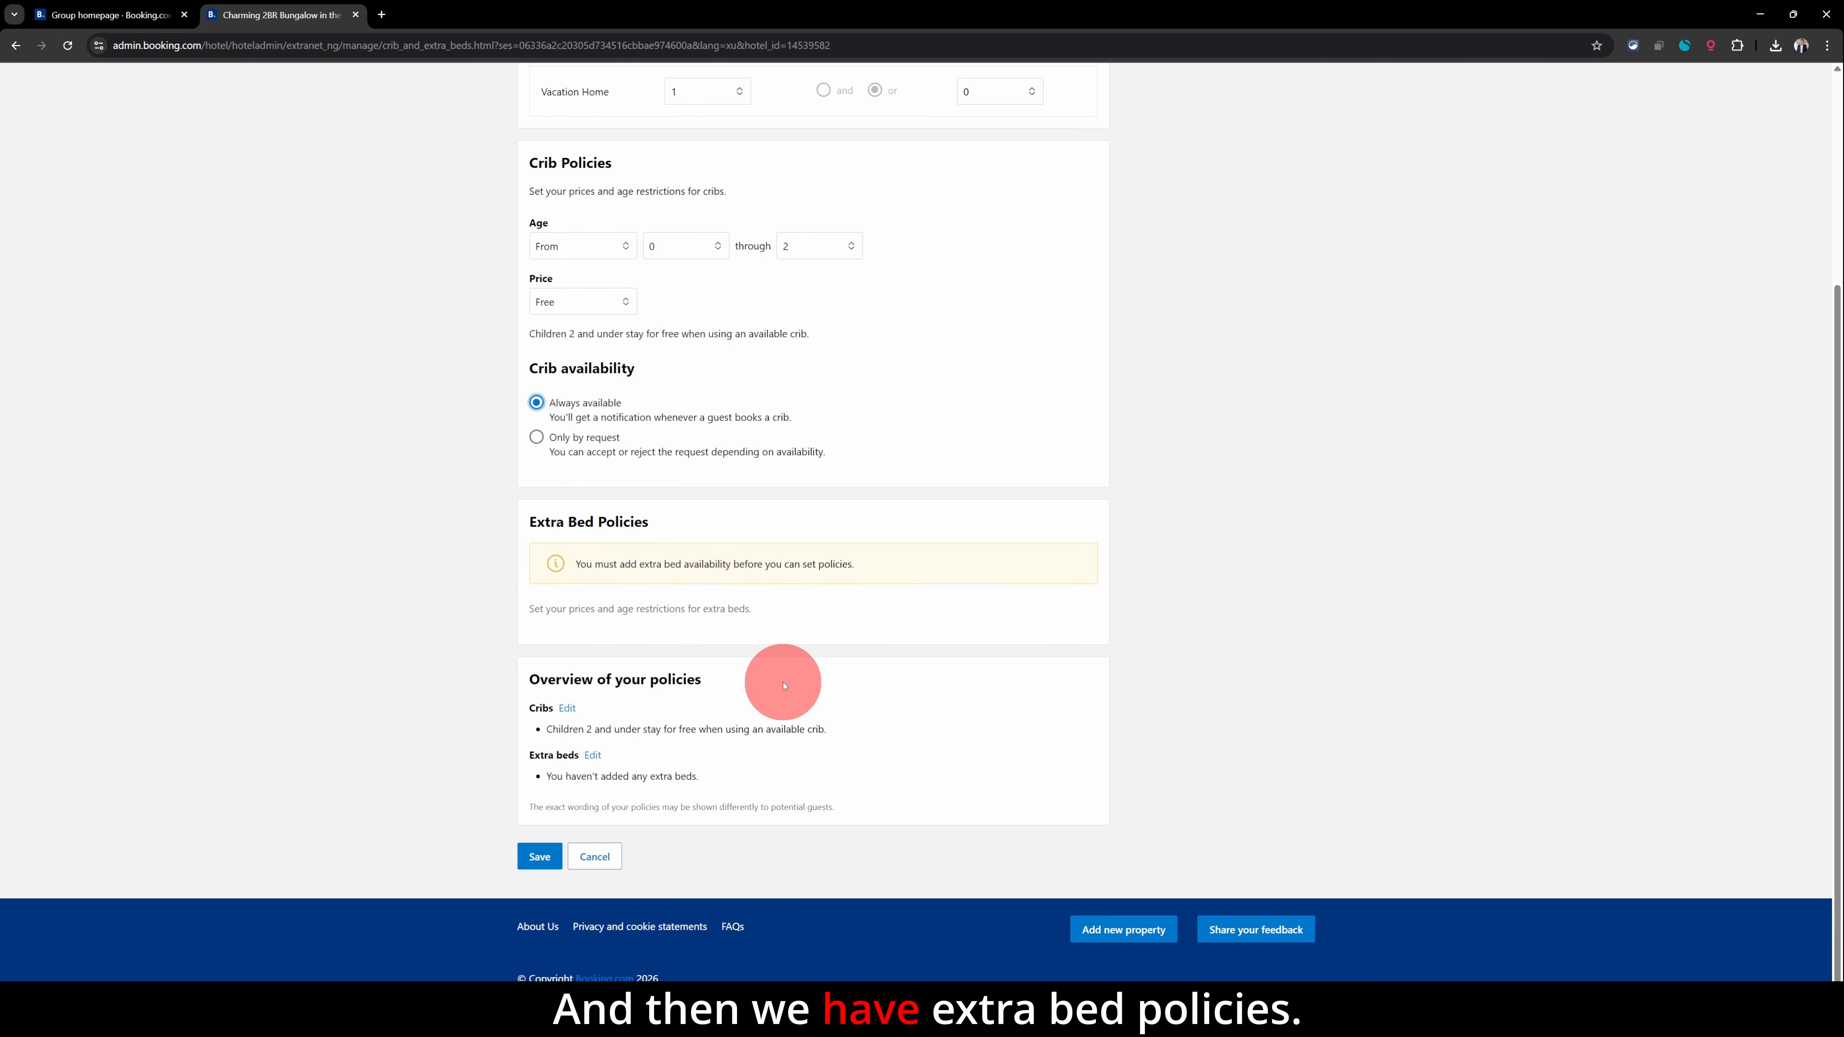
scroll(794, 606, up, 2)
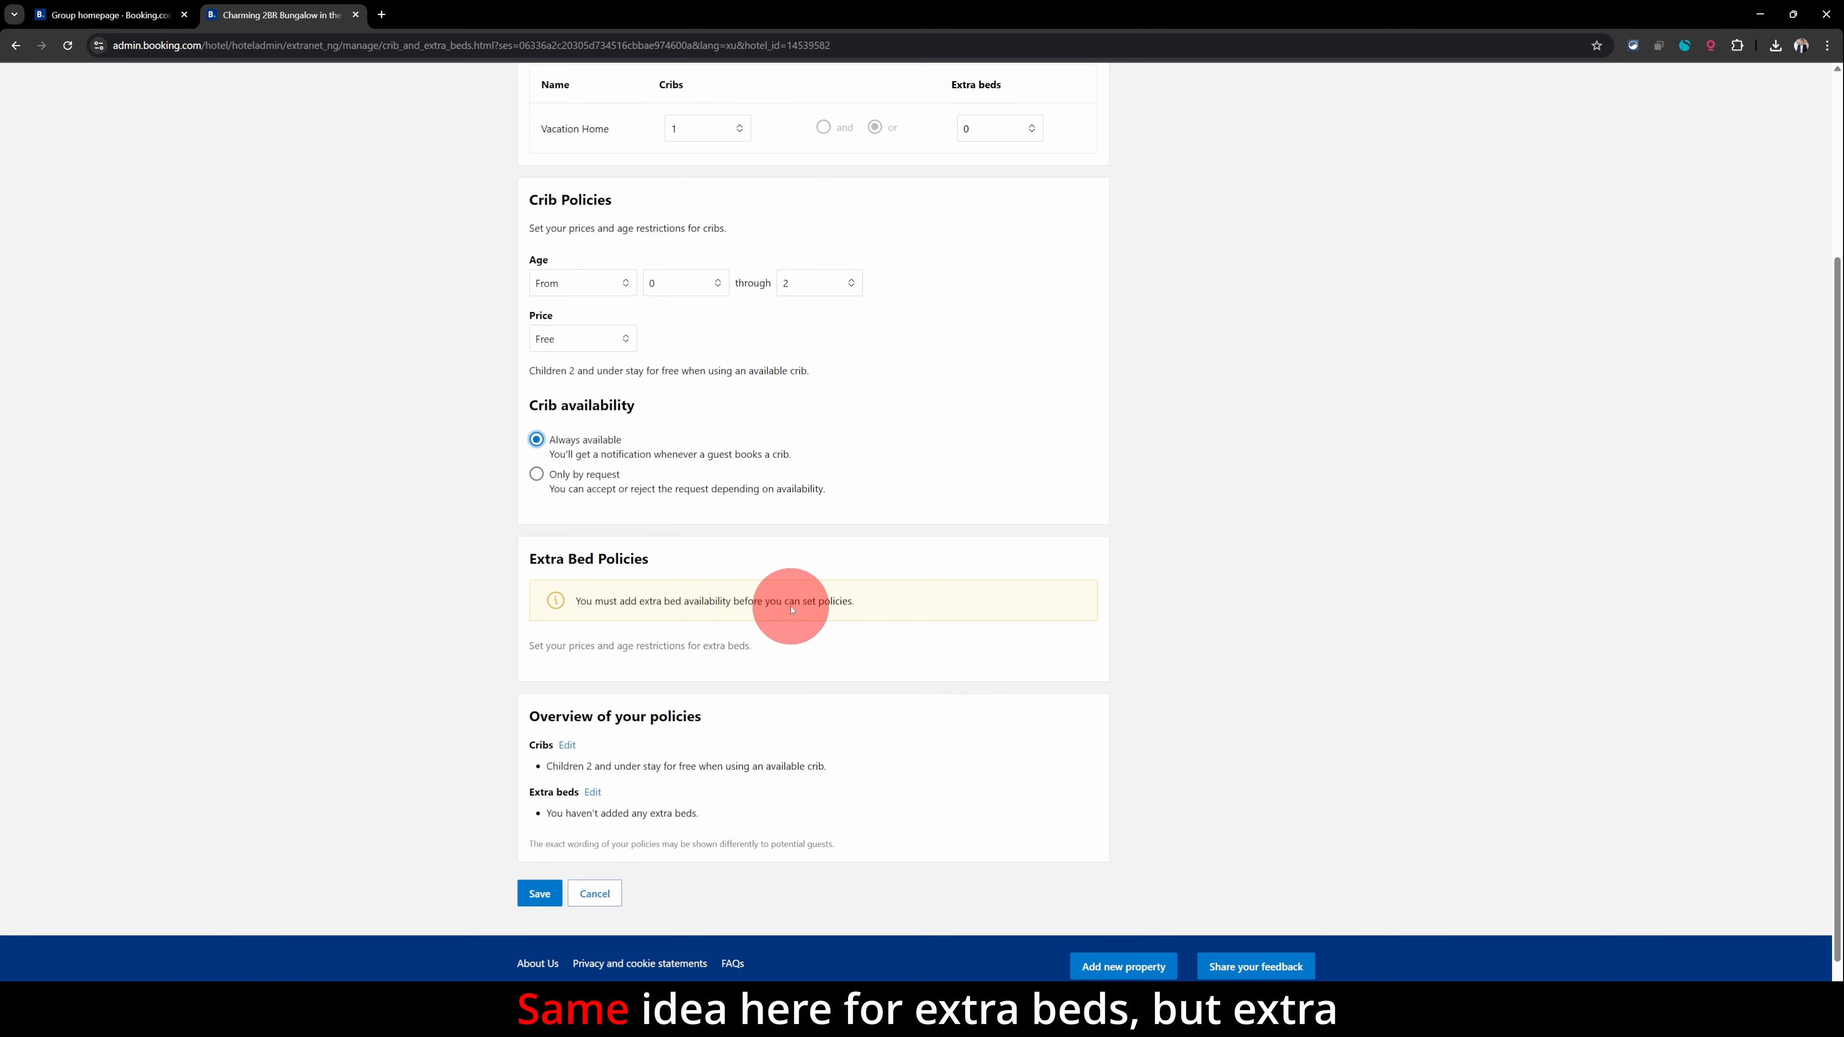
click(1026, 232)
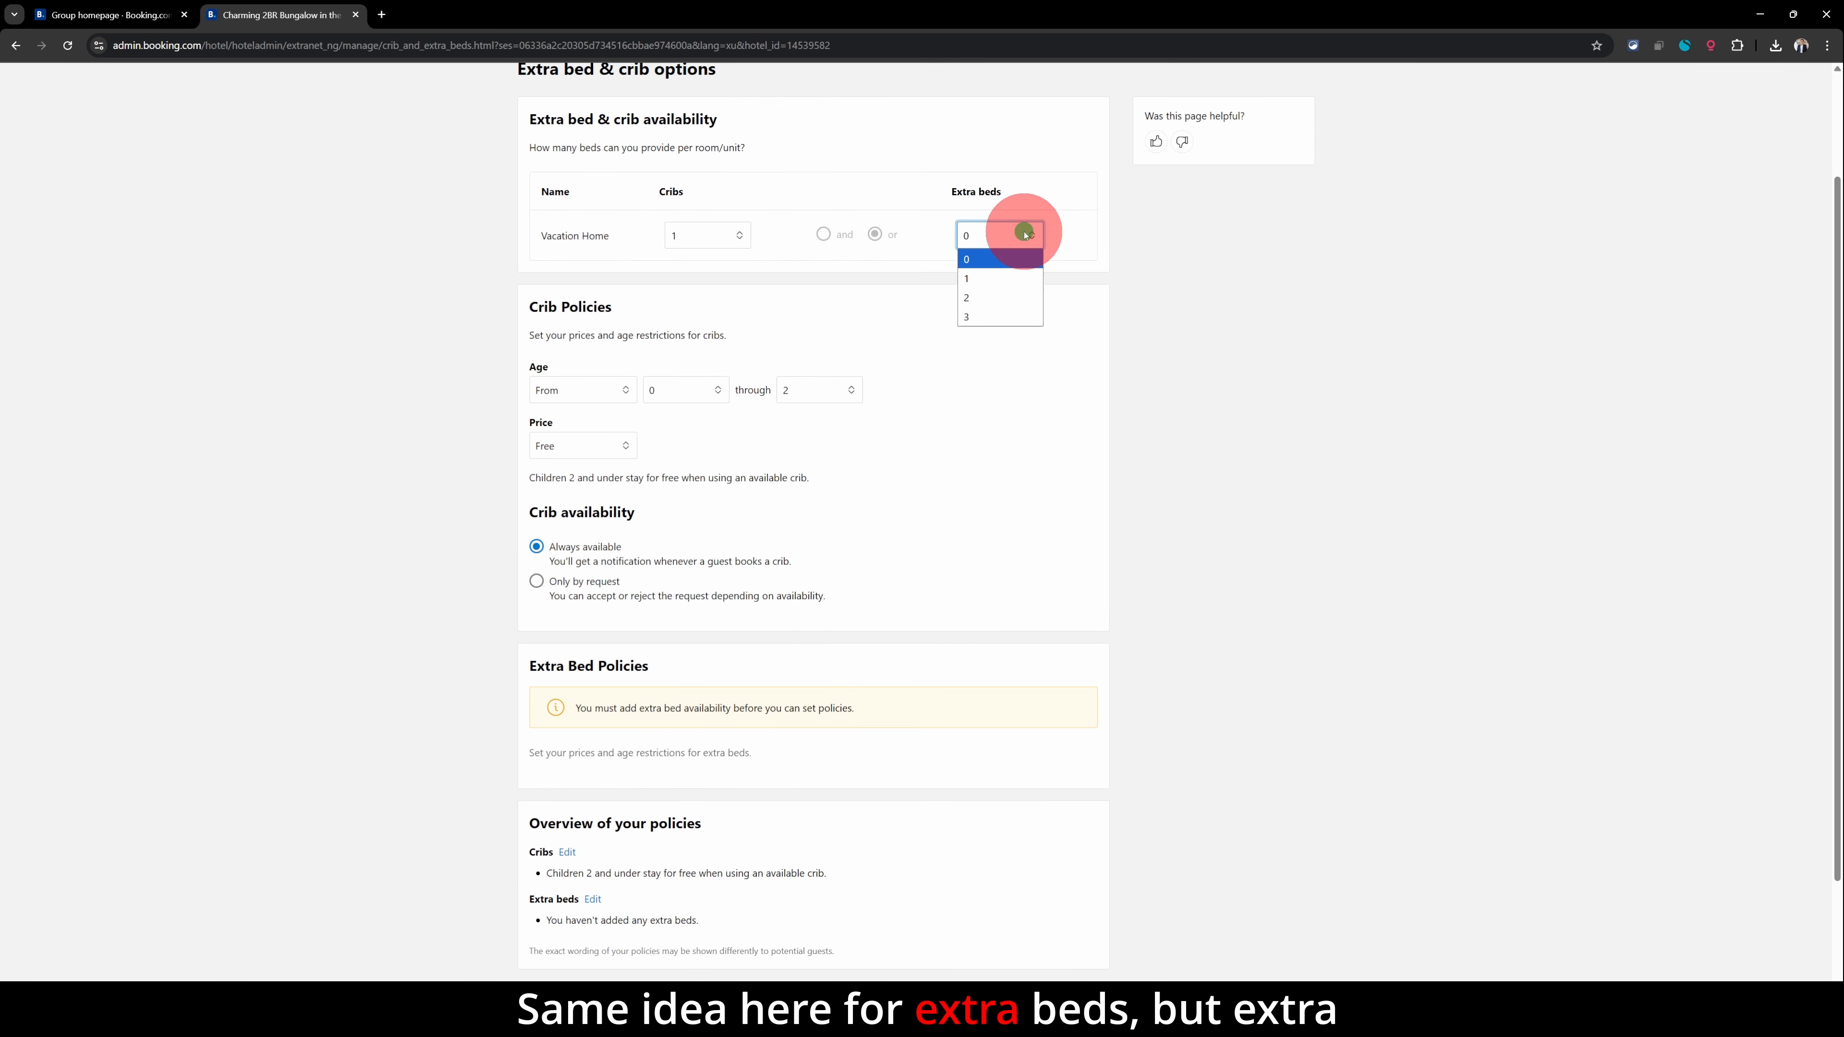
click(988, 273)
scroll(848, 548, down, 1)
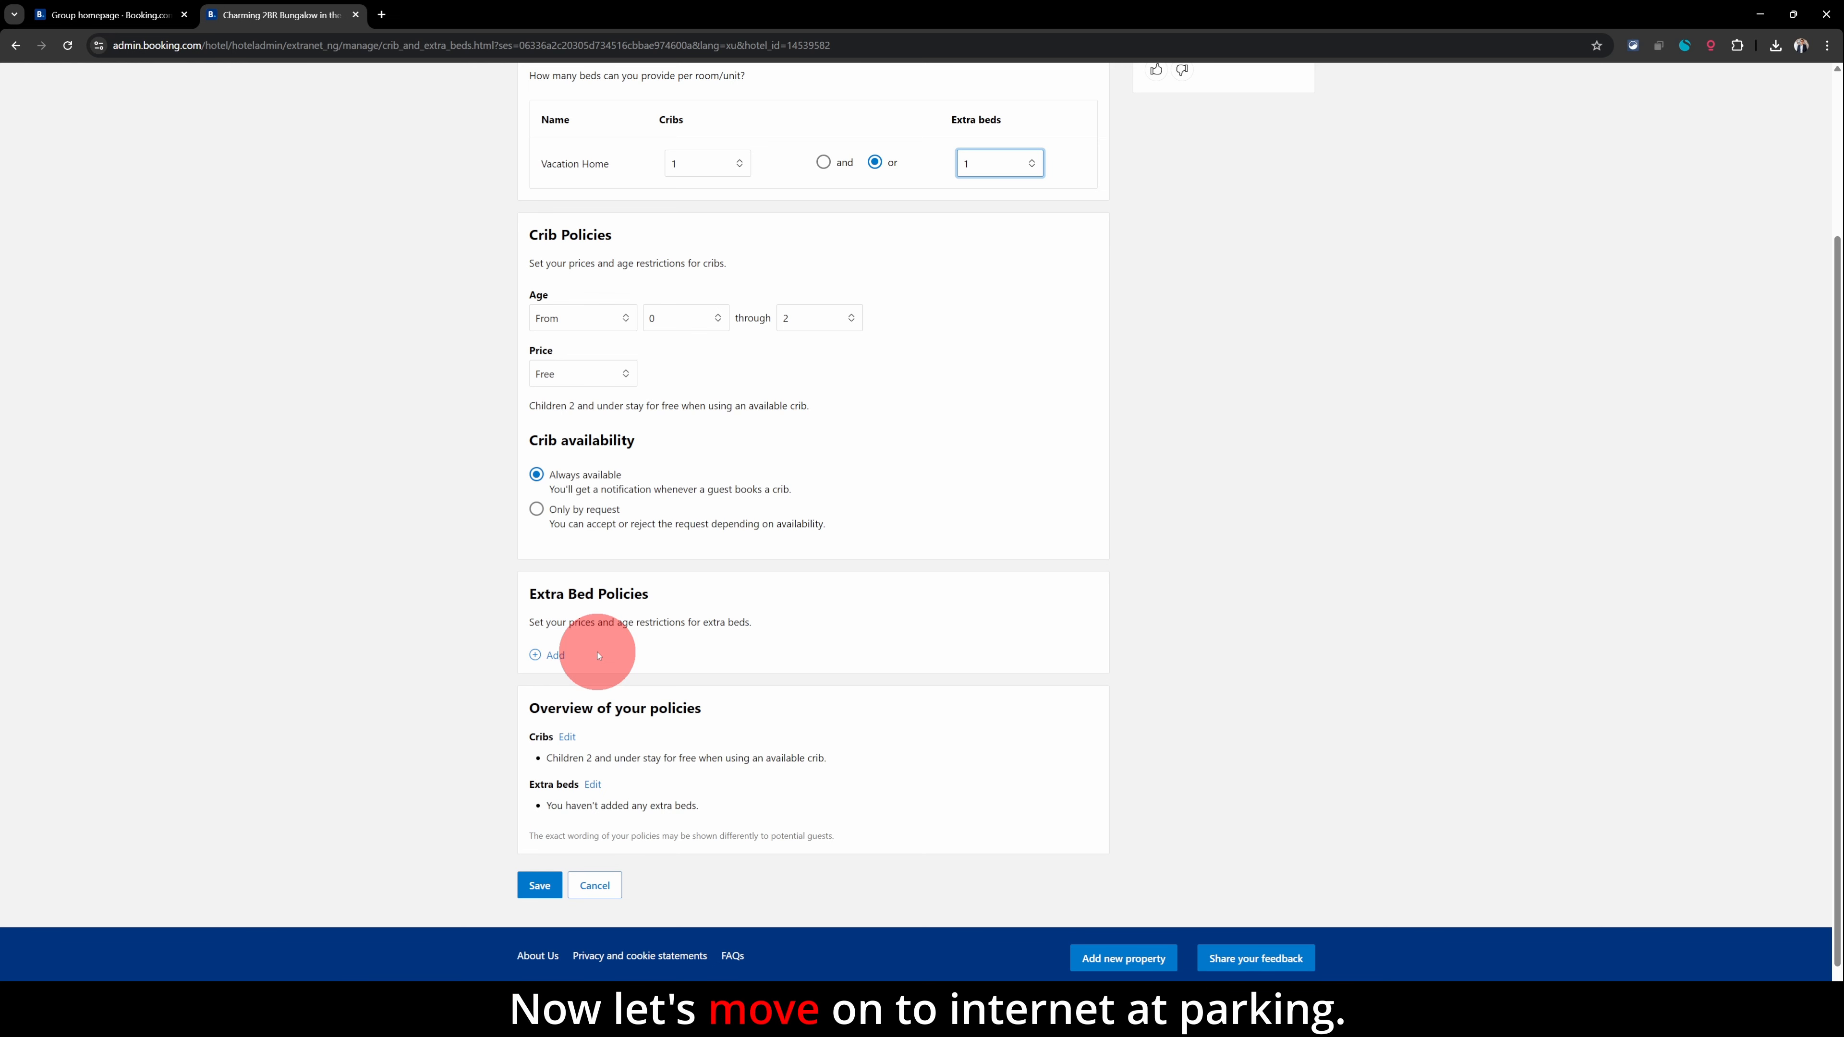
click(594, 884)
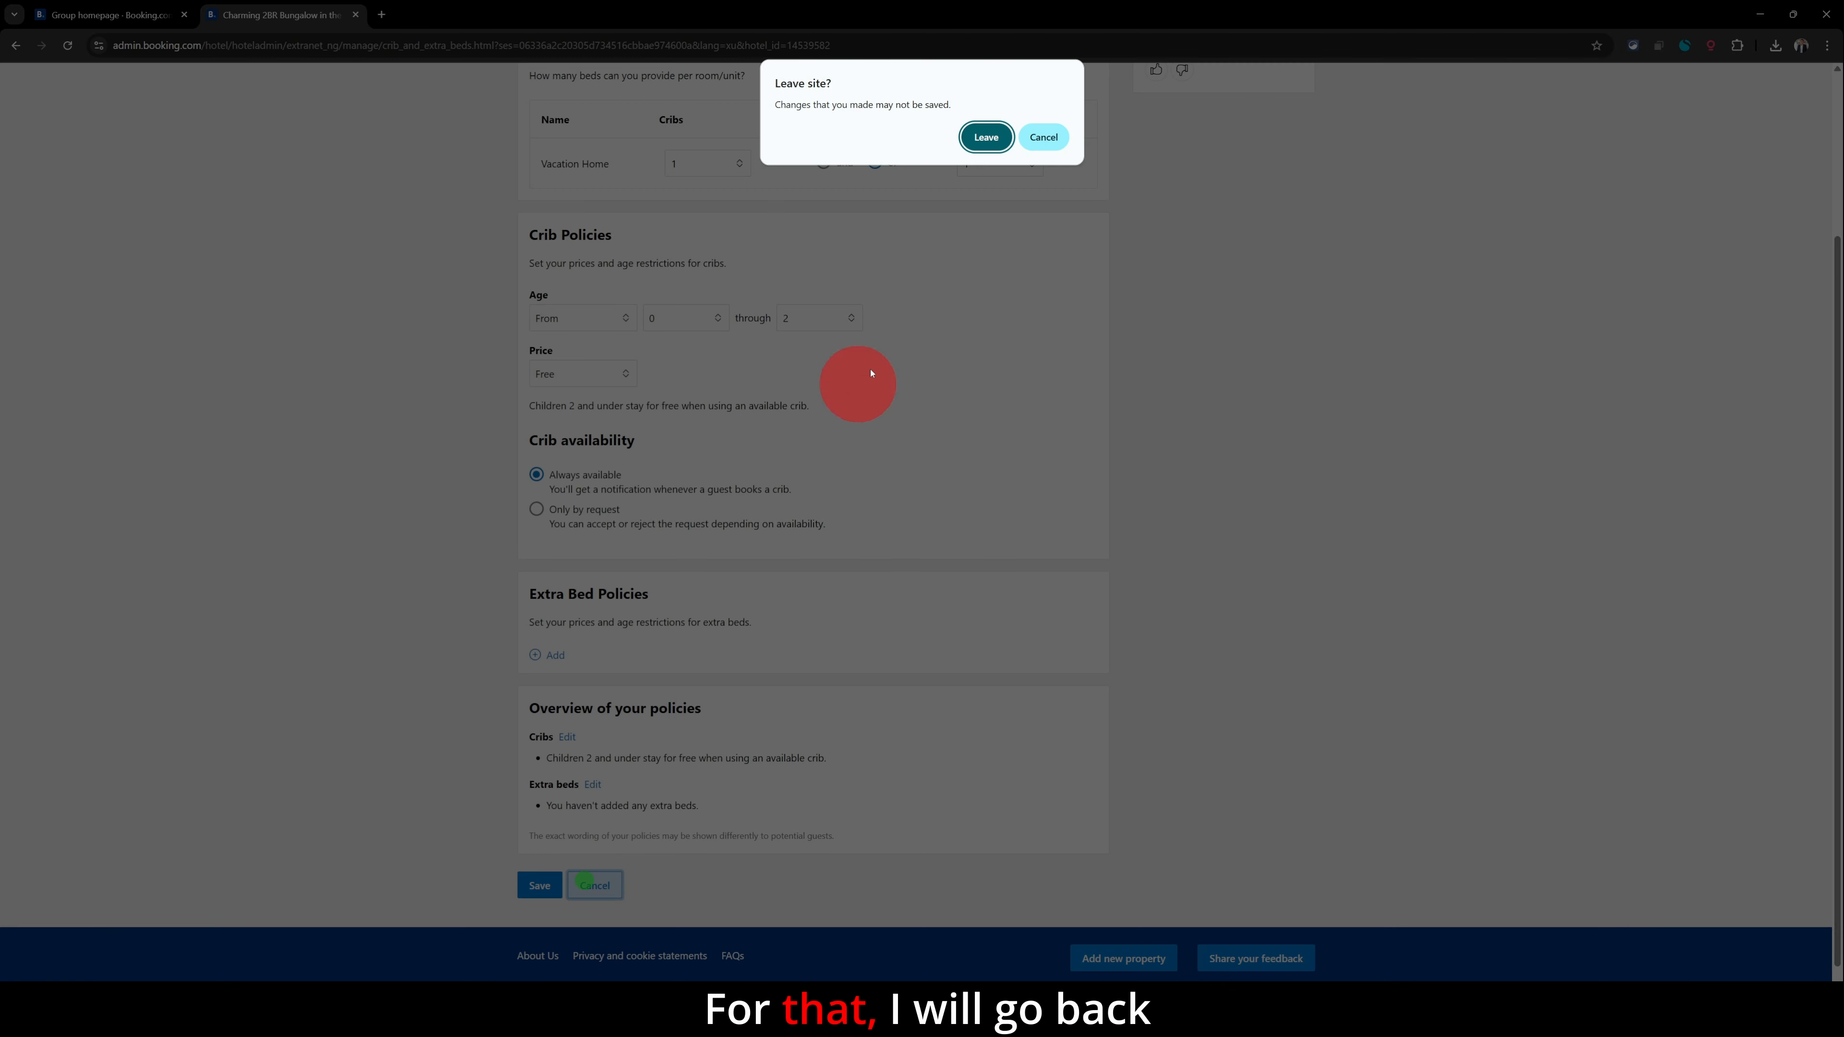
click(986, 137)
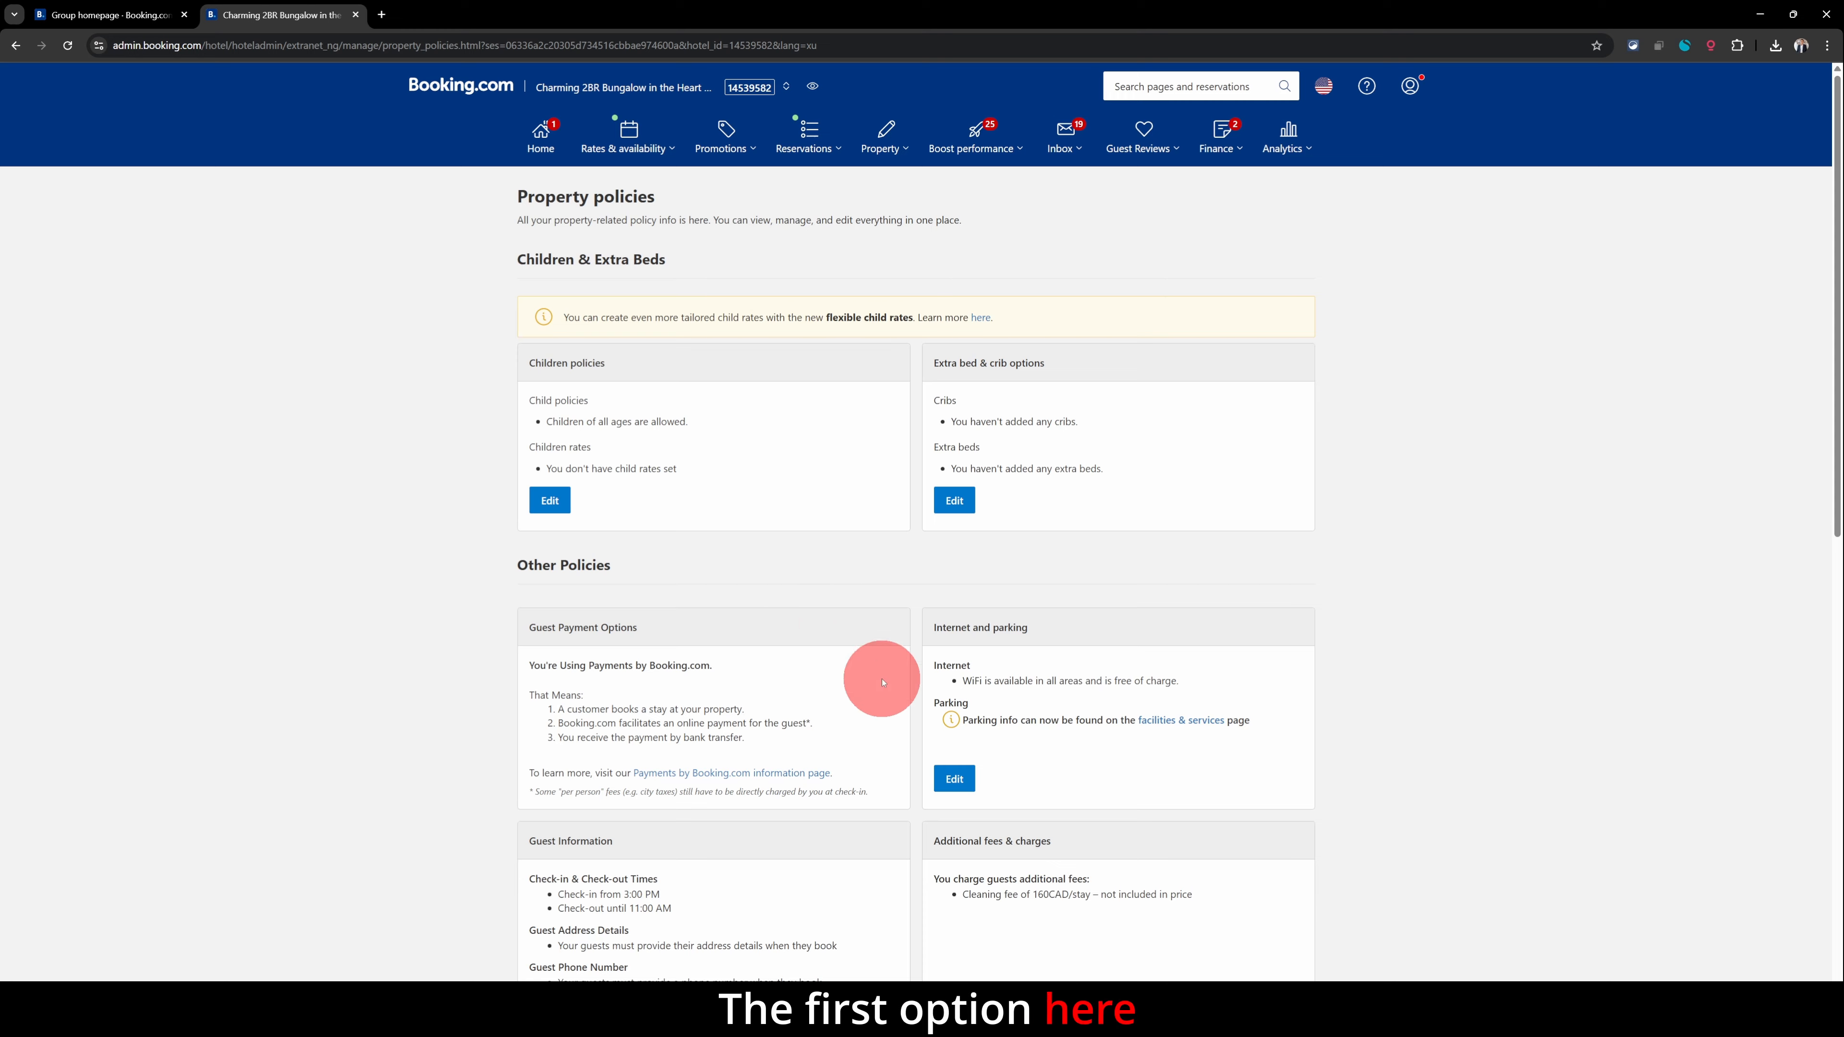
- Open the internet settings, review the choices for guest availability, connection type and connection location, and close them without saving
click(942, 786)
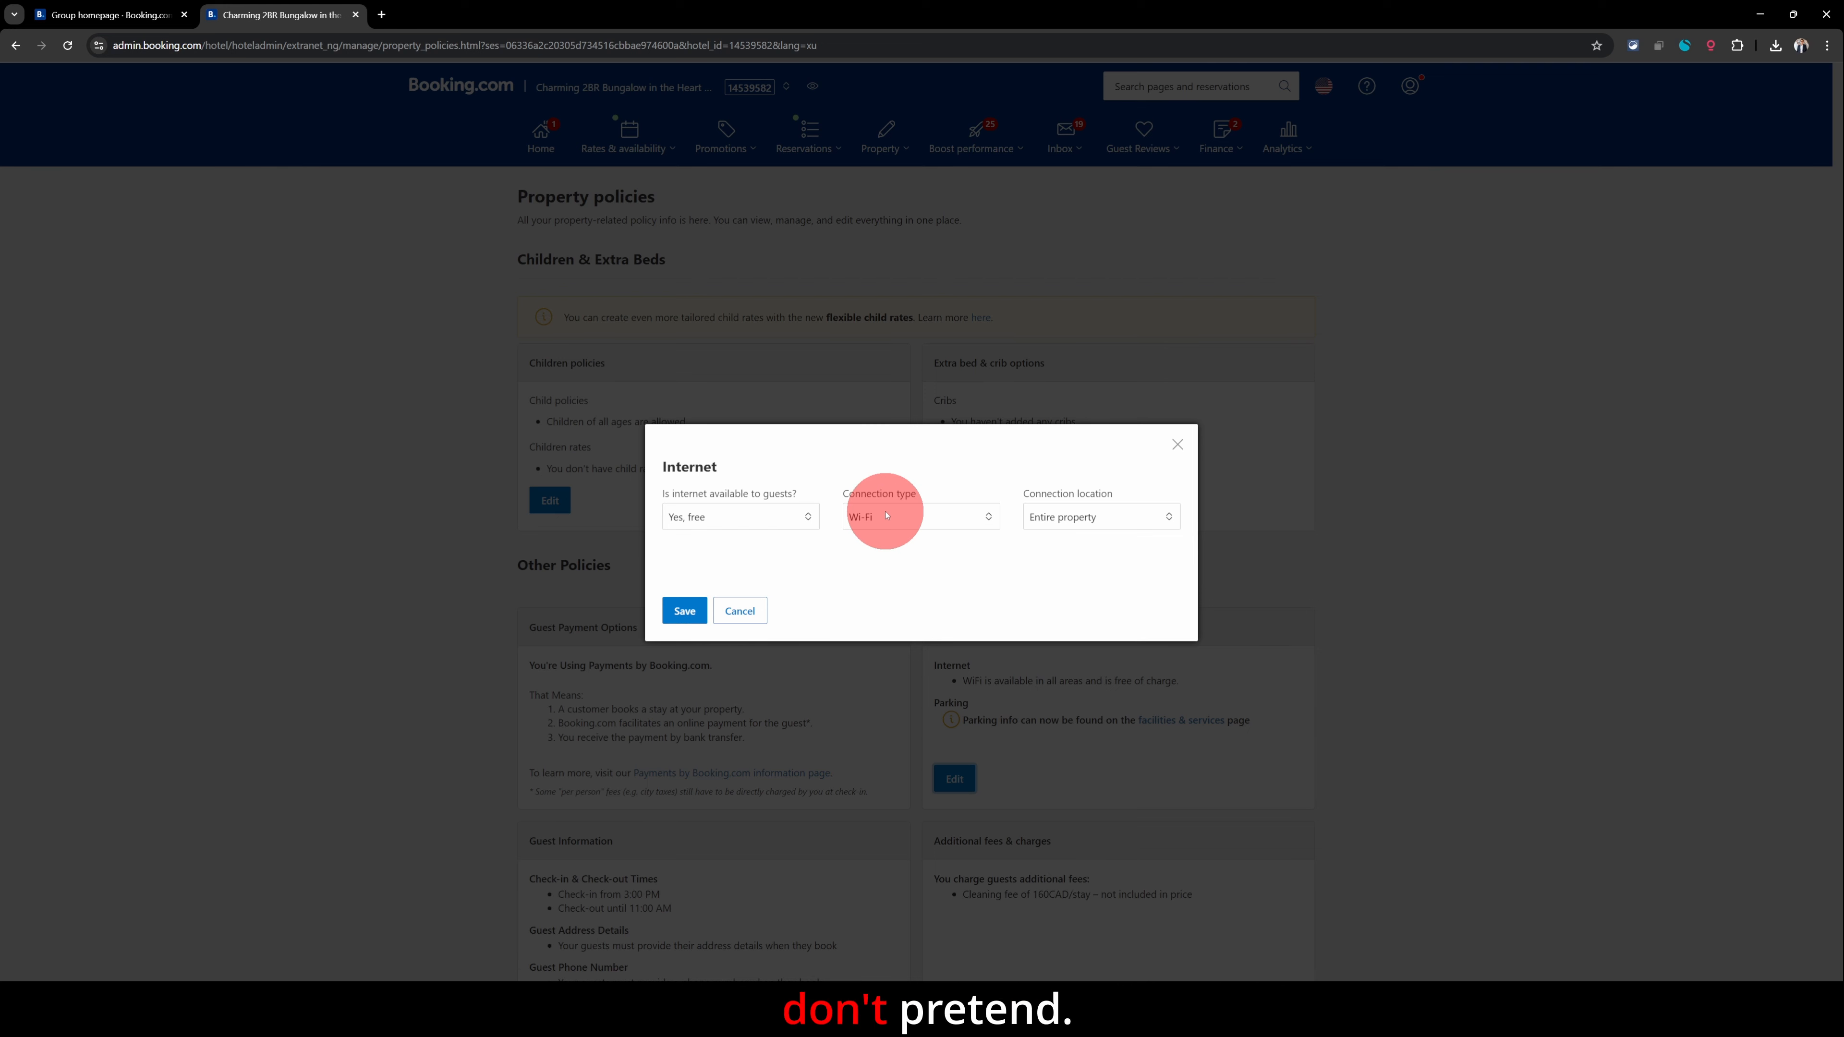
click(791, 513)
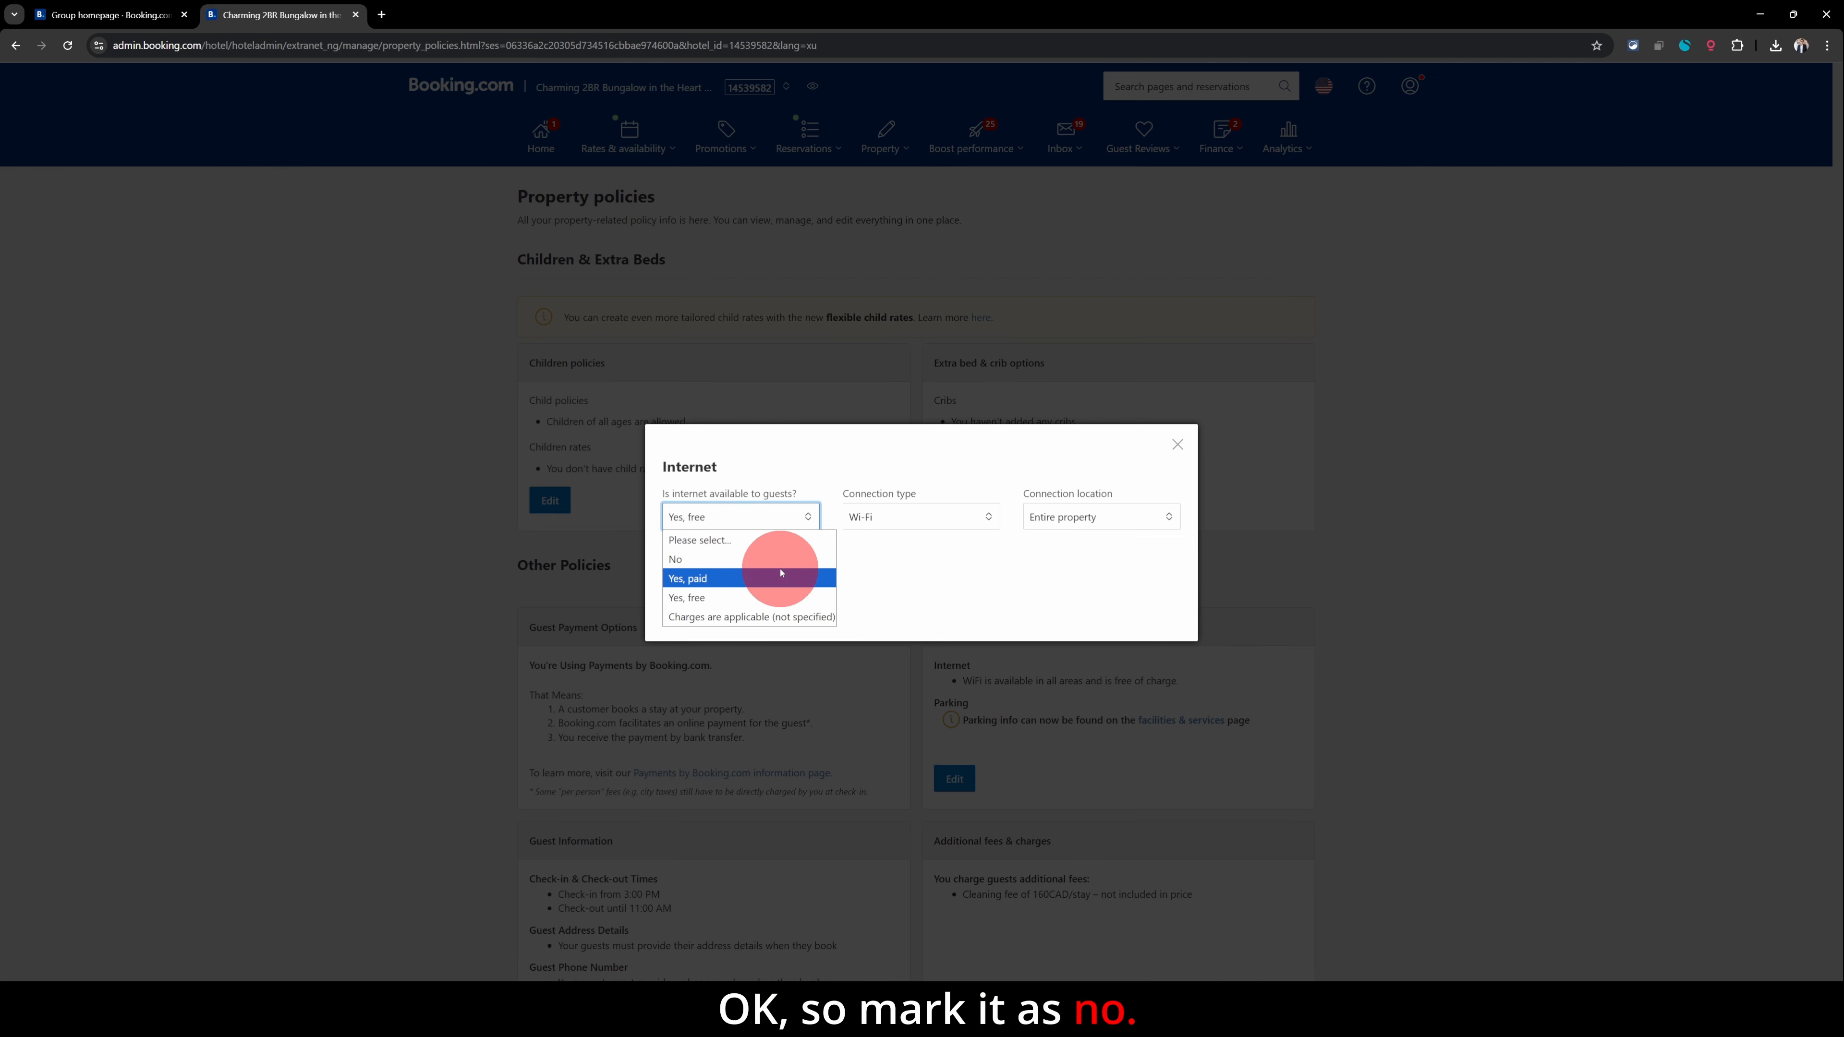
click(937, 584)
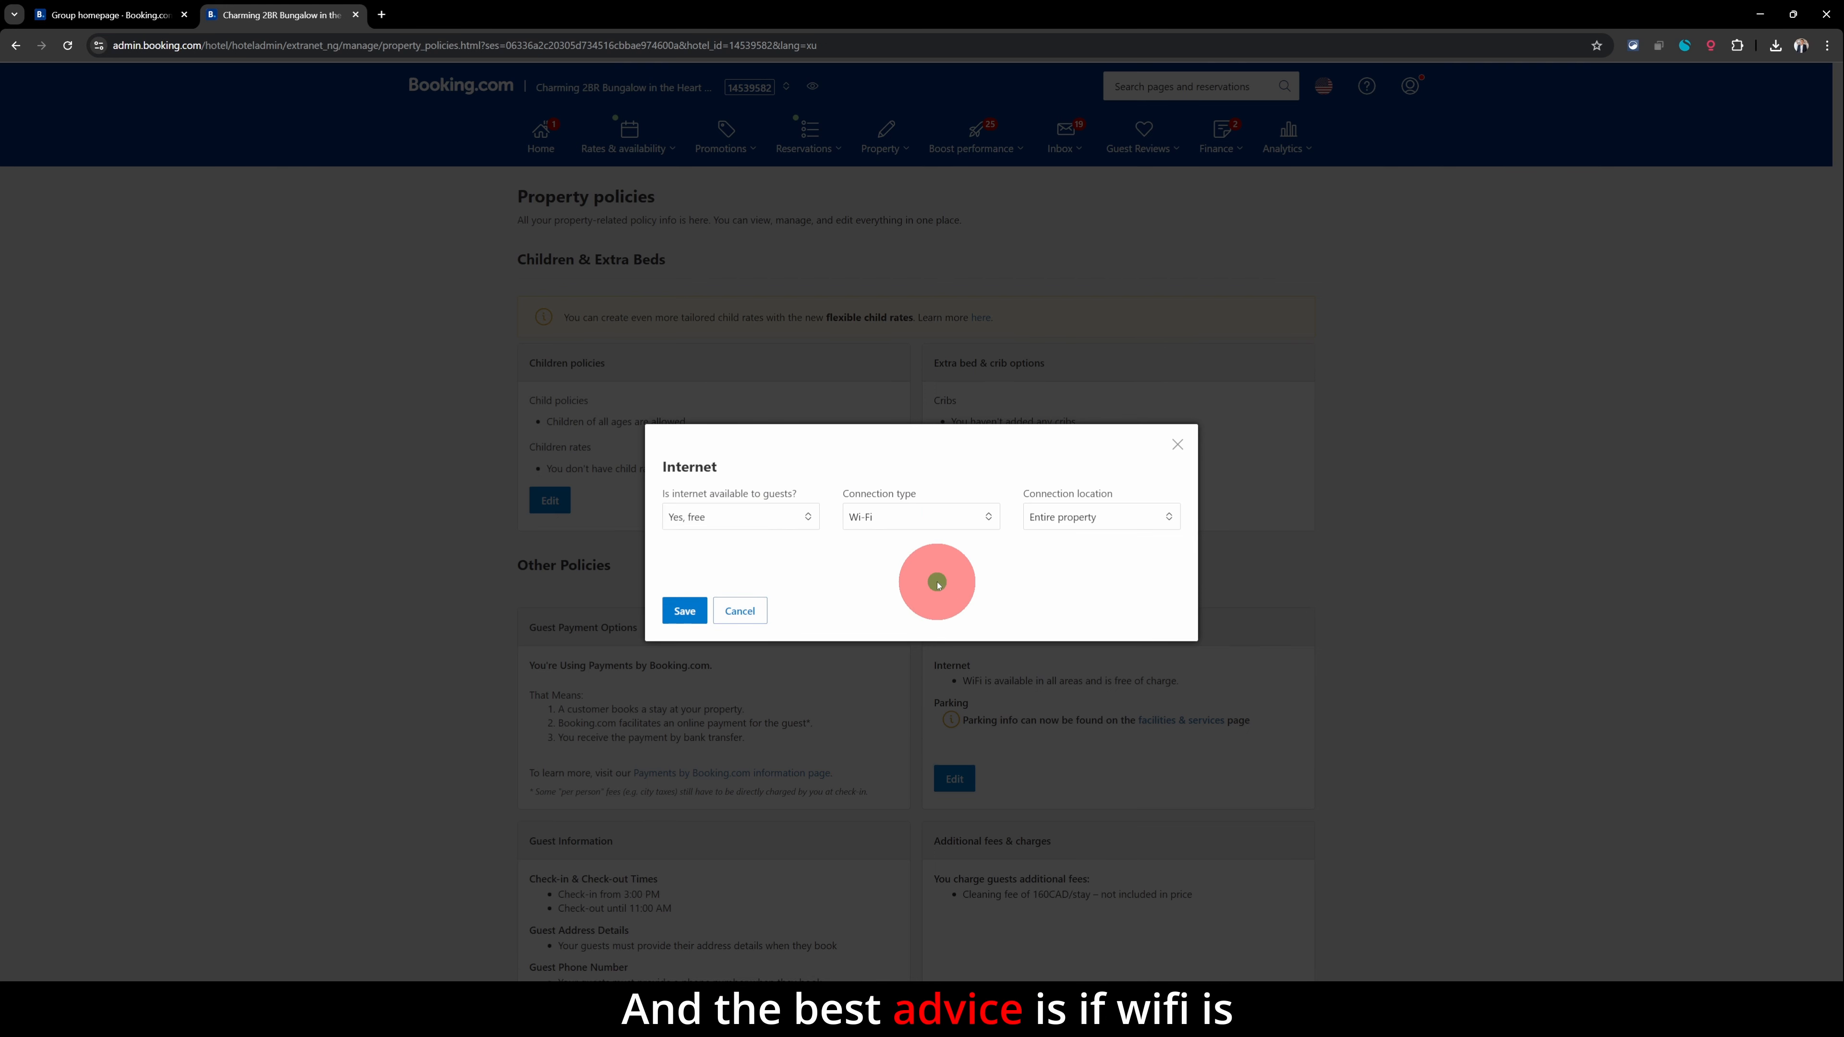
click(809, 520)
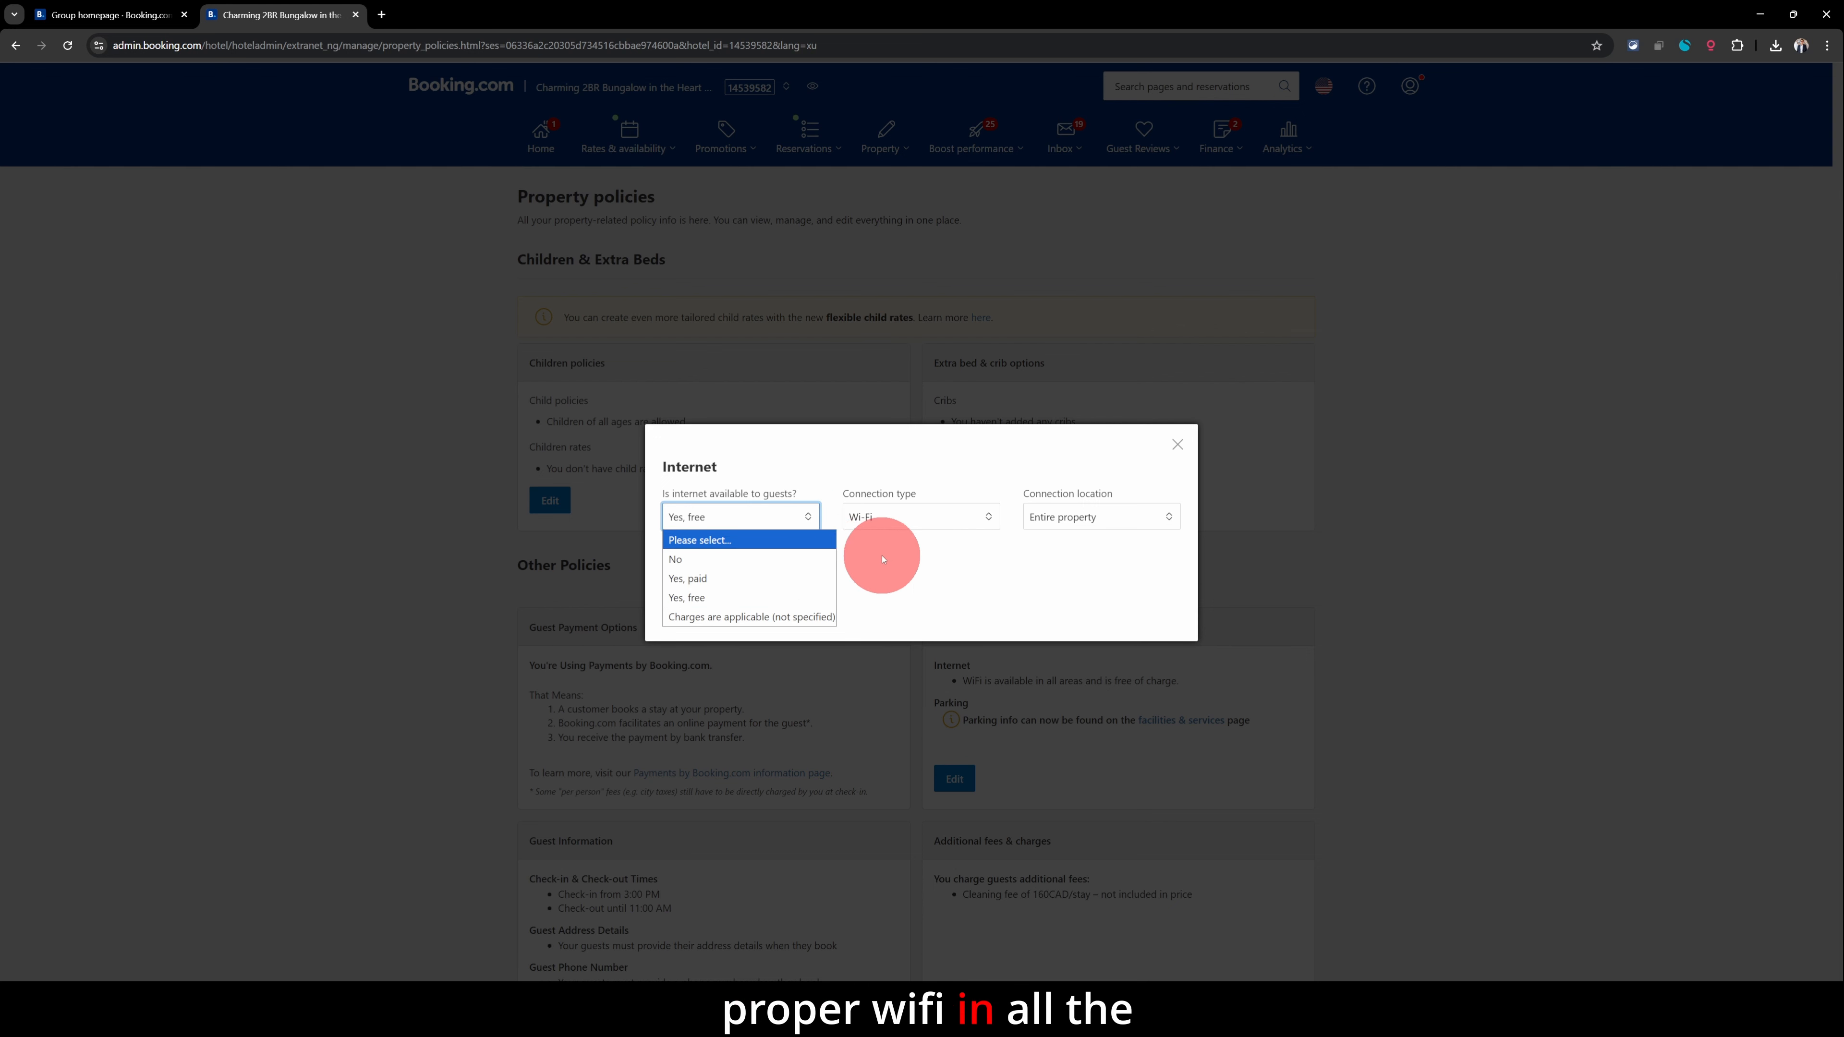
click(904, 579)
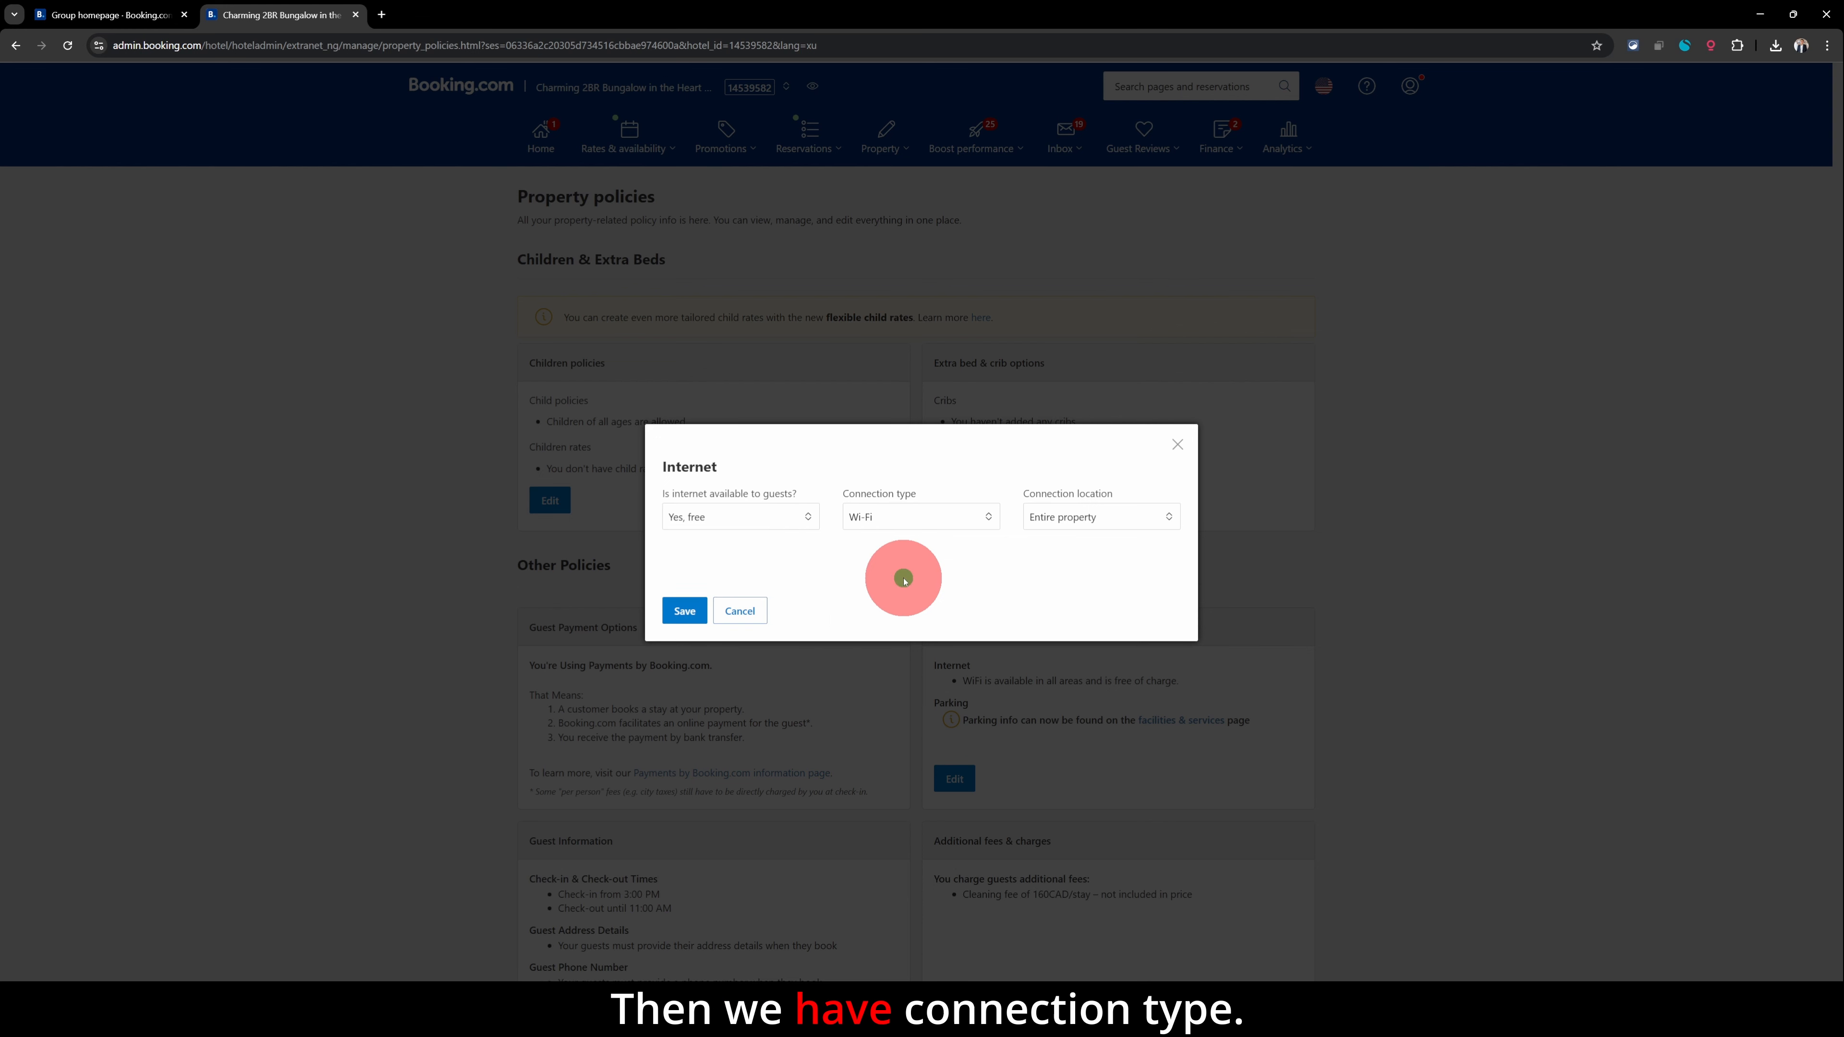
click(932, 524)
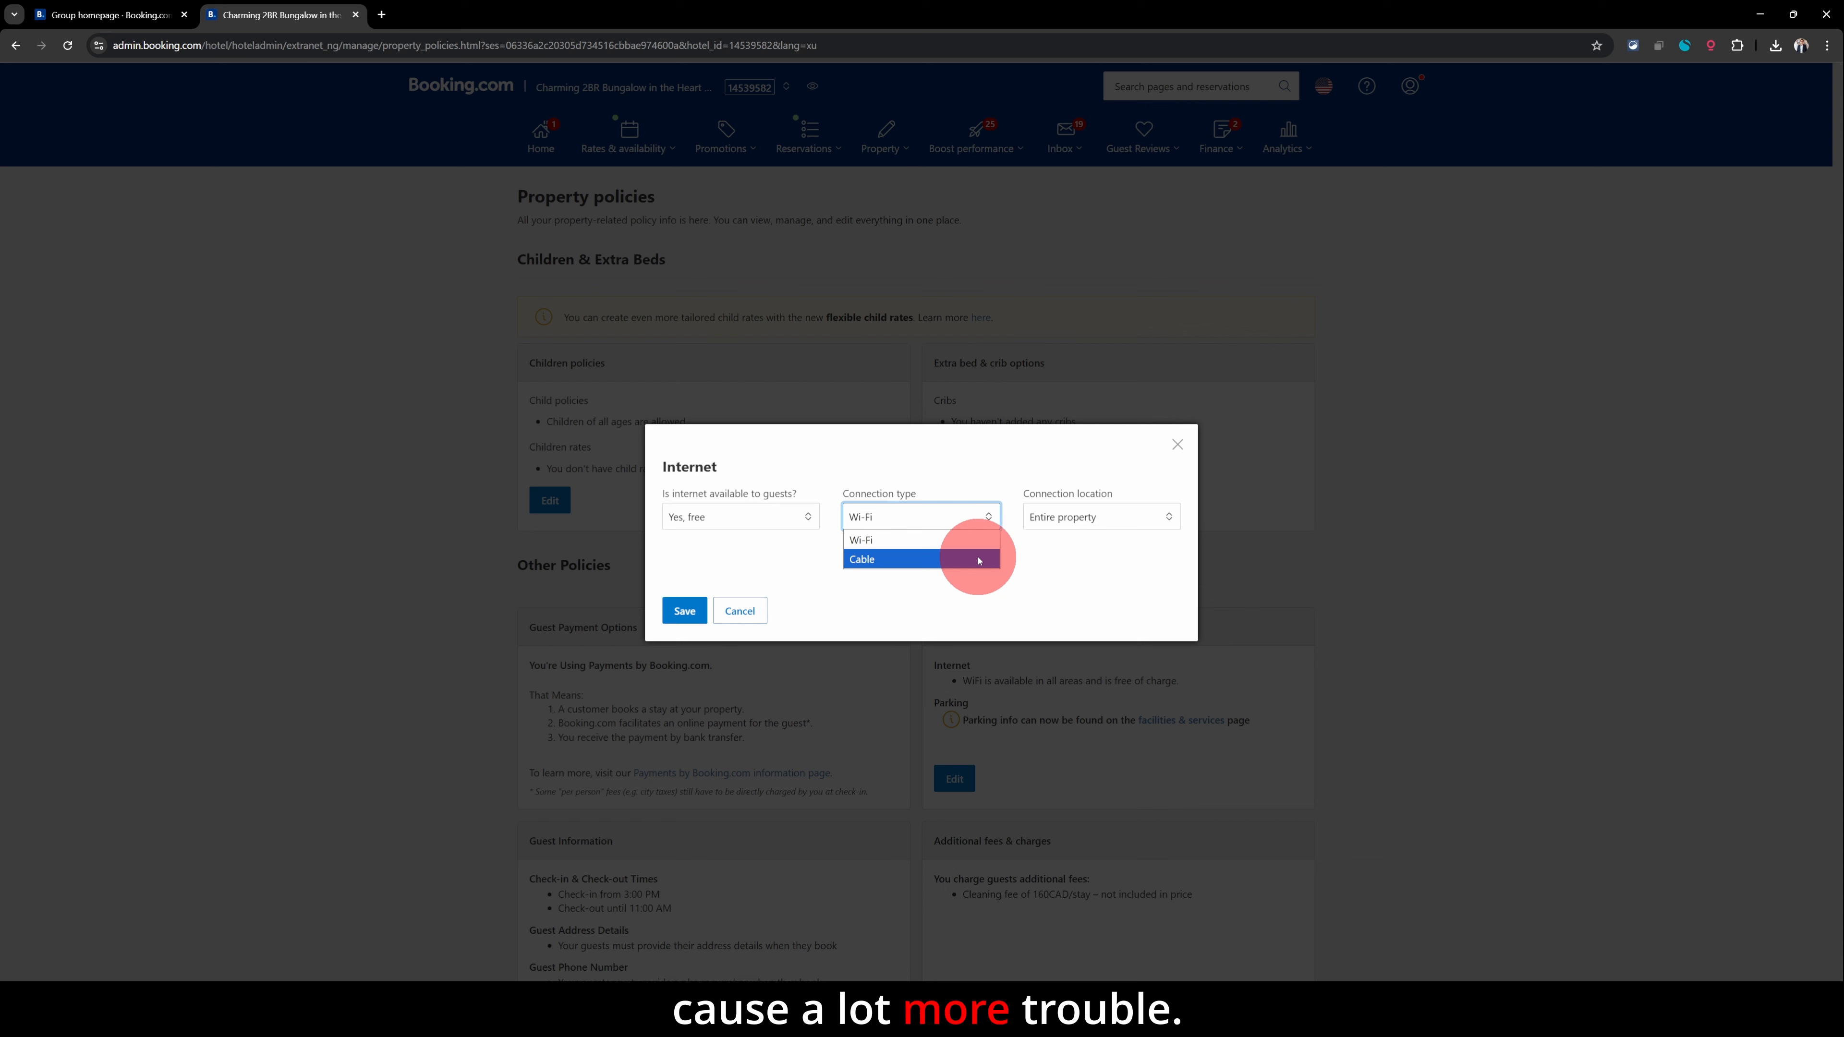
click(1061, 519)
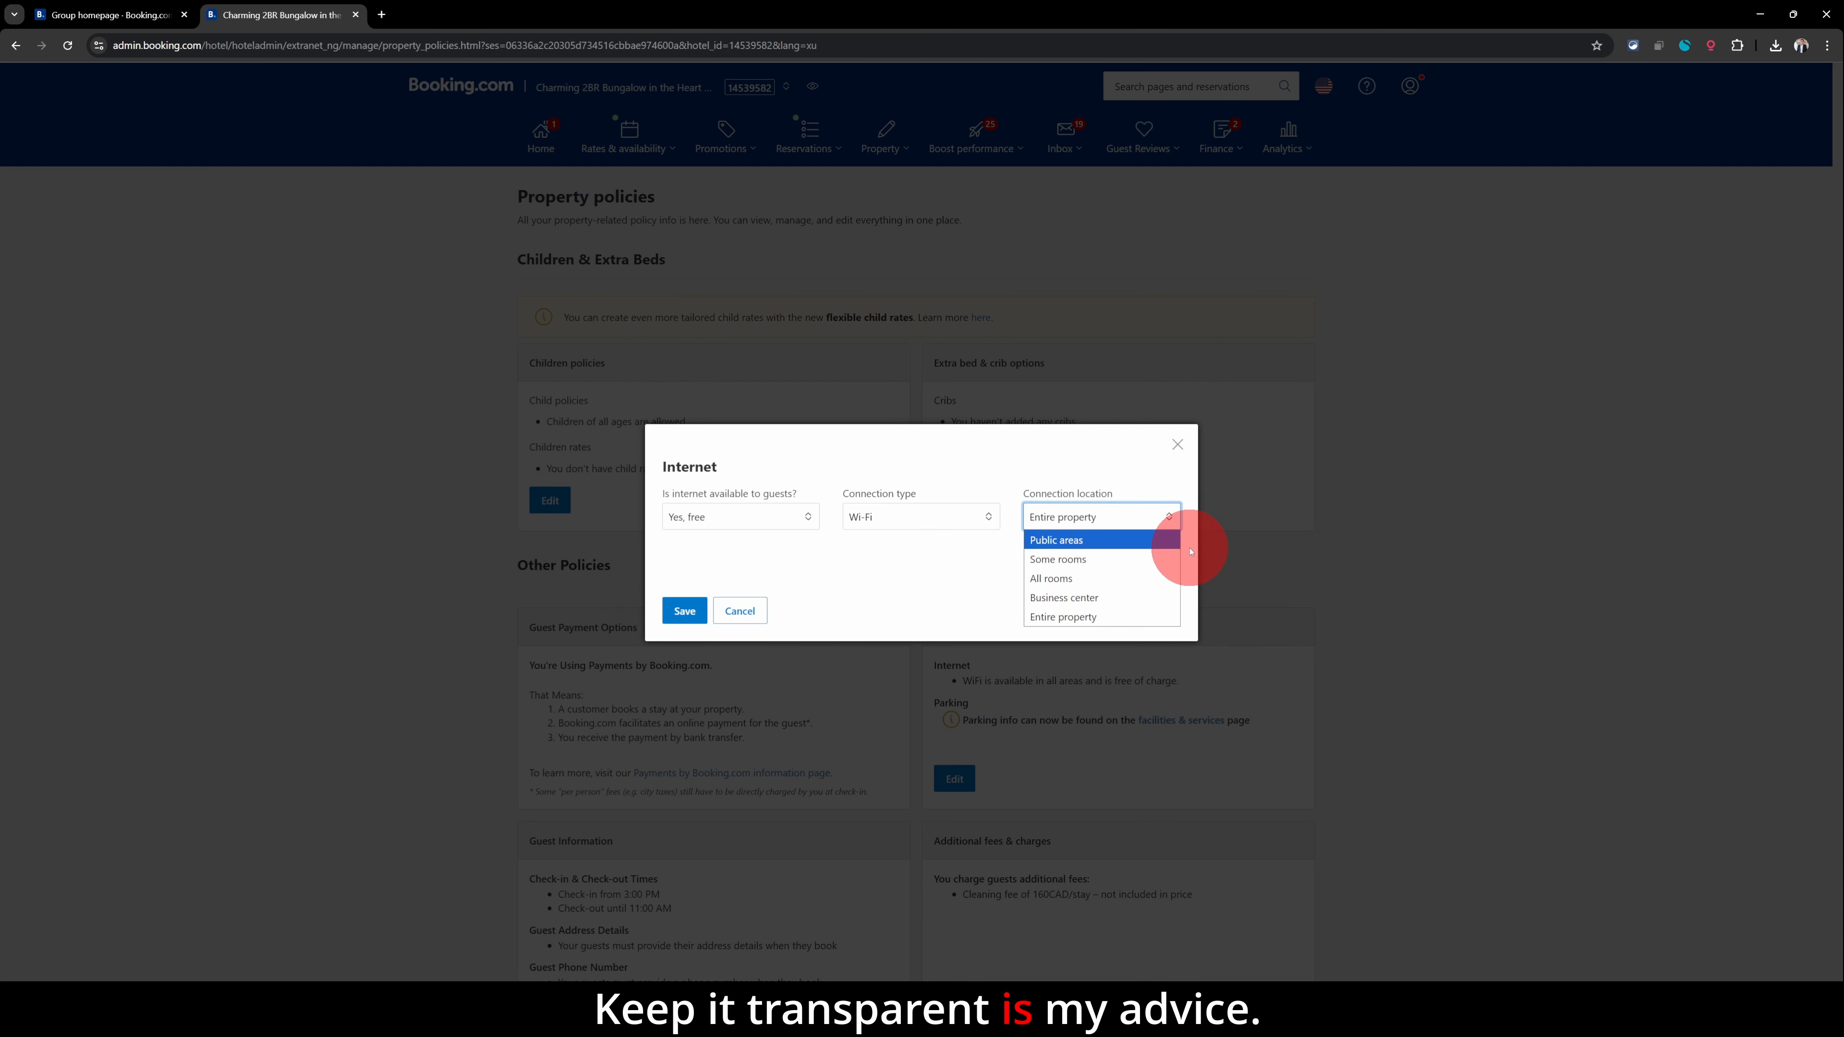
click(746, 610)
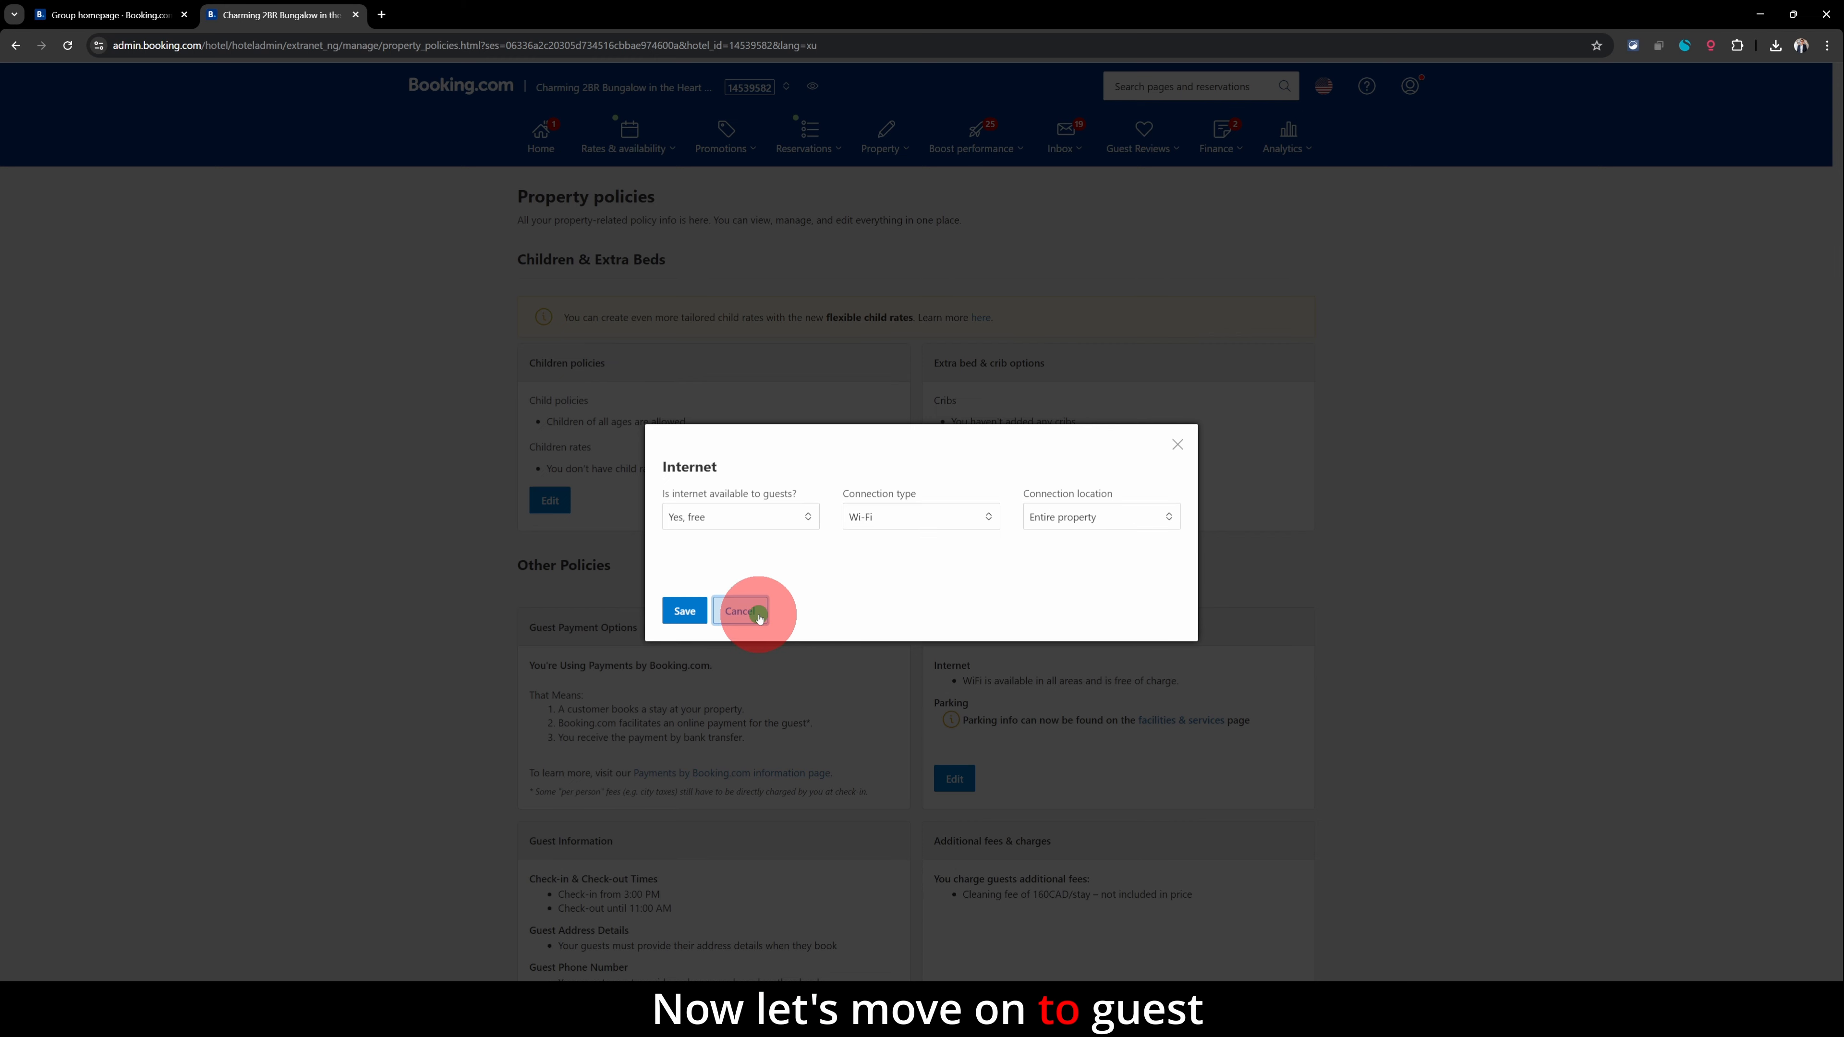
- Close the internet settings without saving and open the guest information settings for editing
click(755, 612)
scroll(842, 614, down, 4)
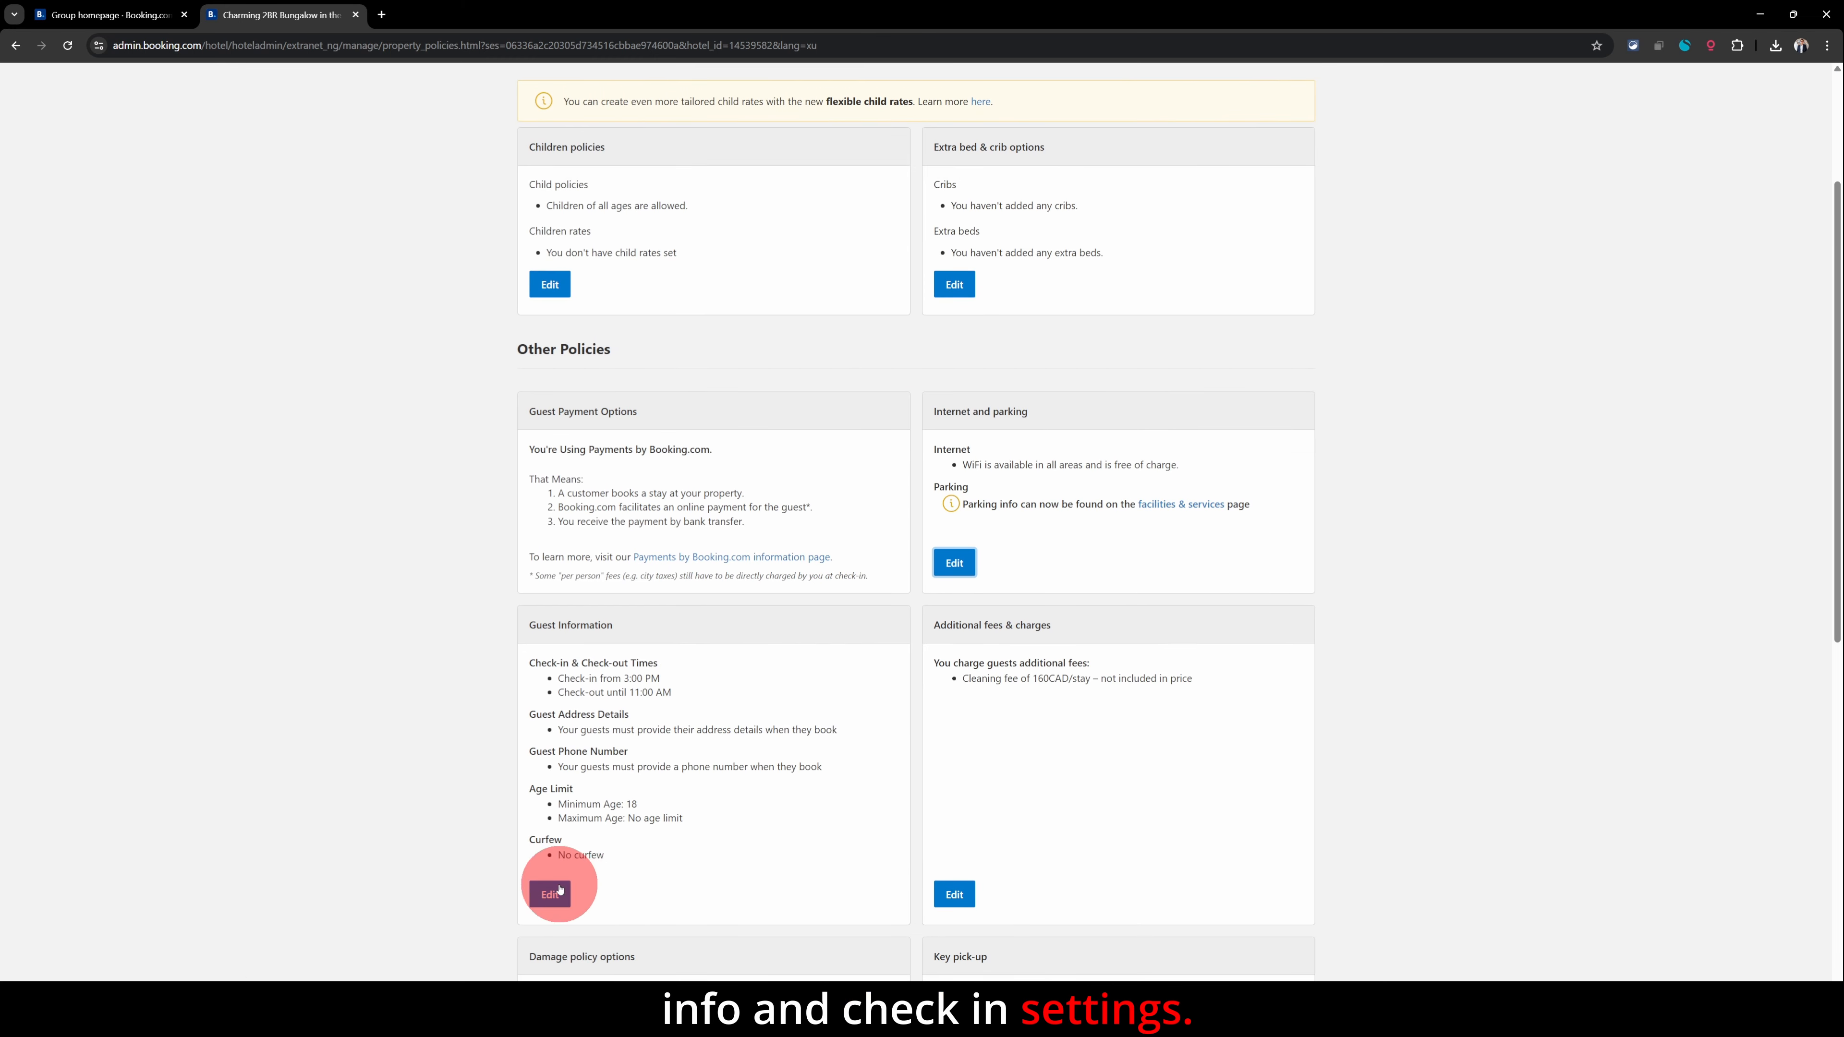
click(550, 825)
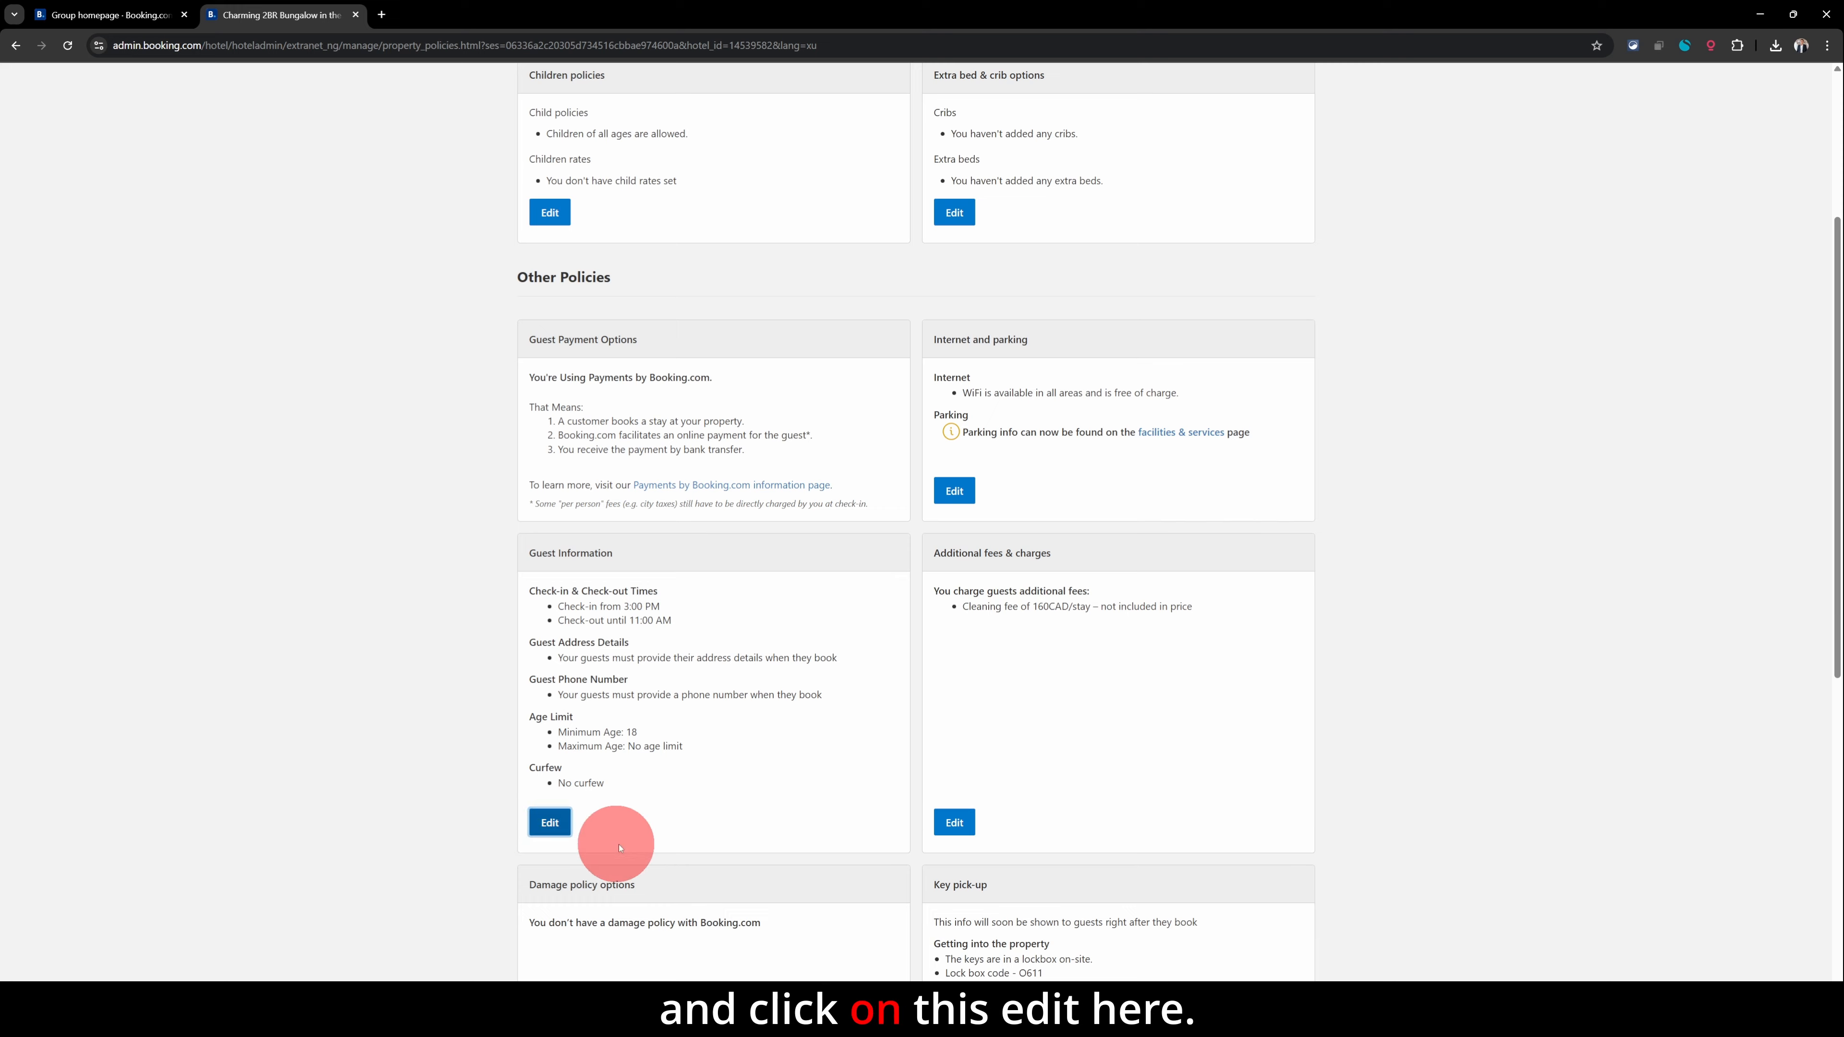
scroll(603, 769, down, 2)
click(566, 681)
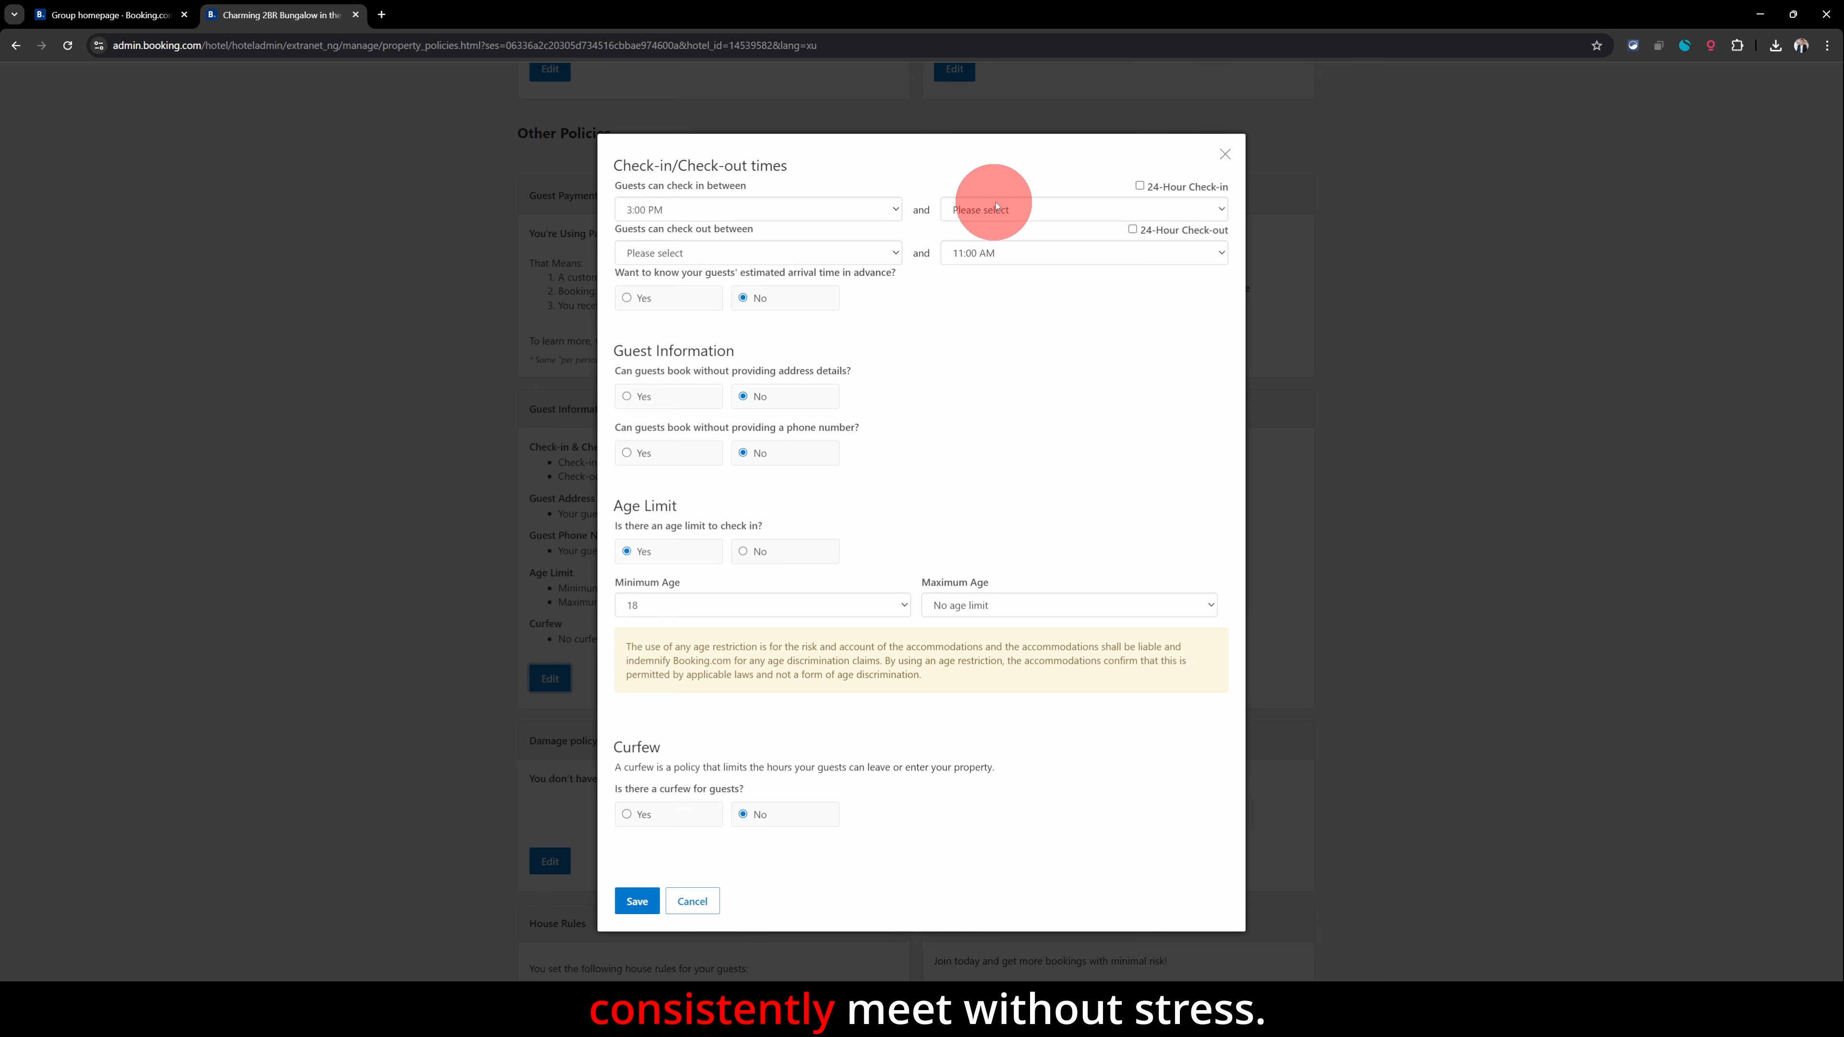
- Review the check-in and check-out time choices, including the 24-Hour Check-in and 24-Hour Check-out options
click(814, 208)
click(814, 209)
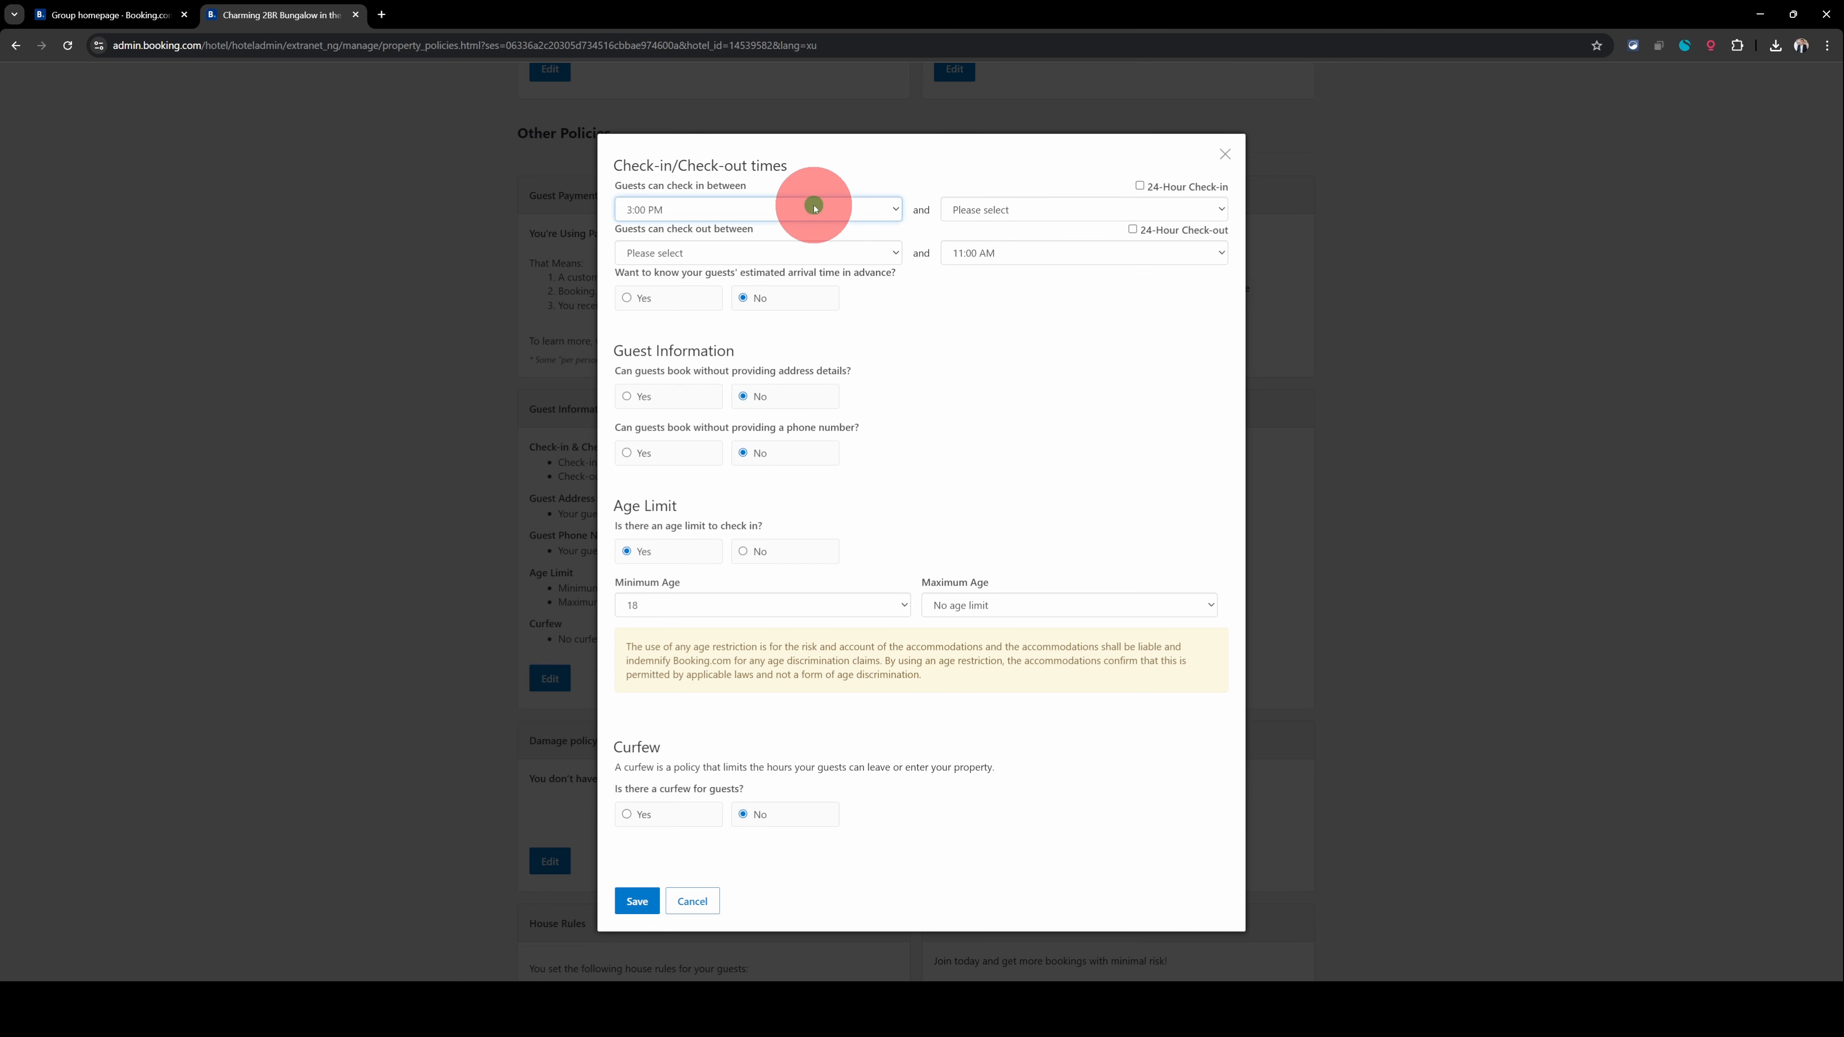
click(966, 209)
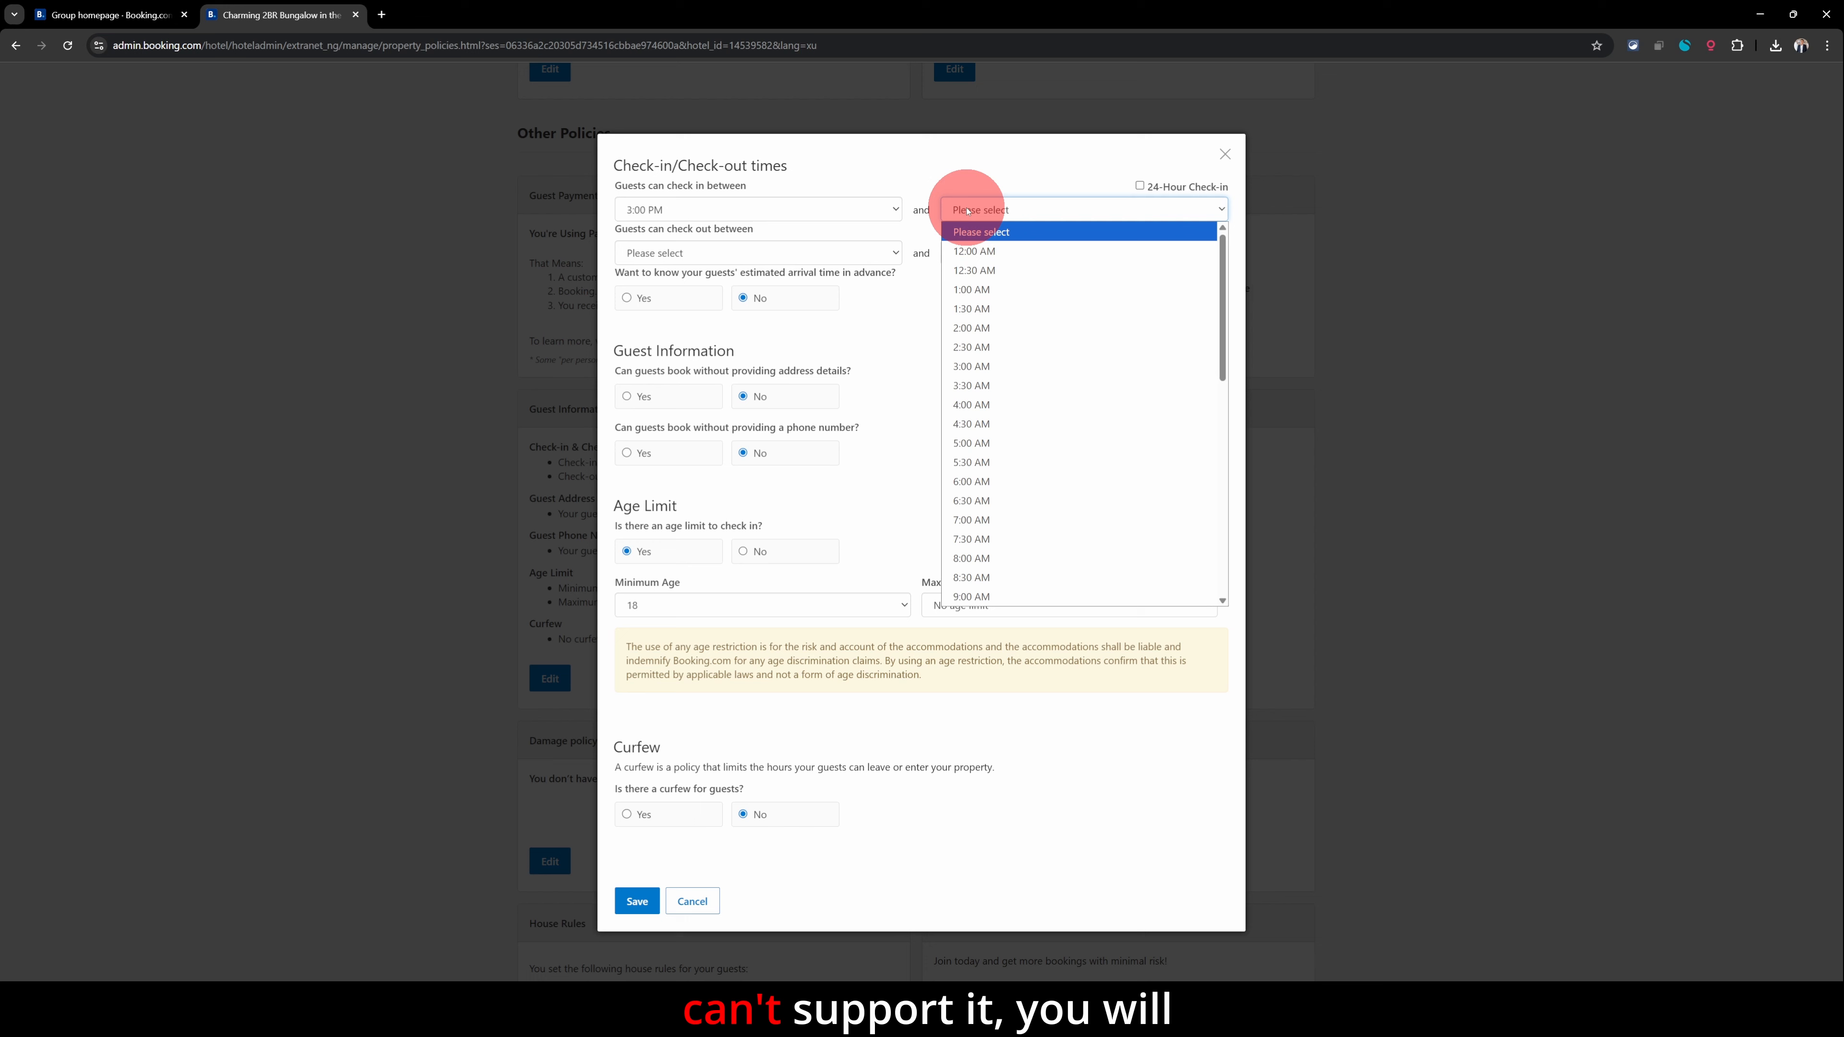
click(933, 193)
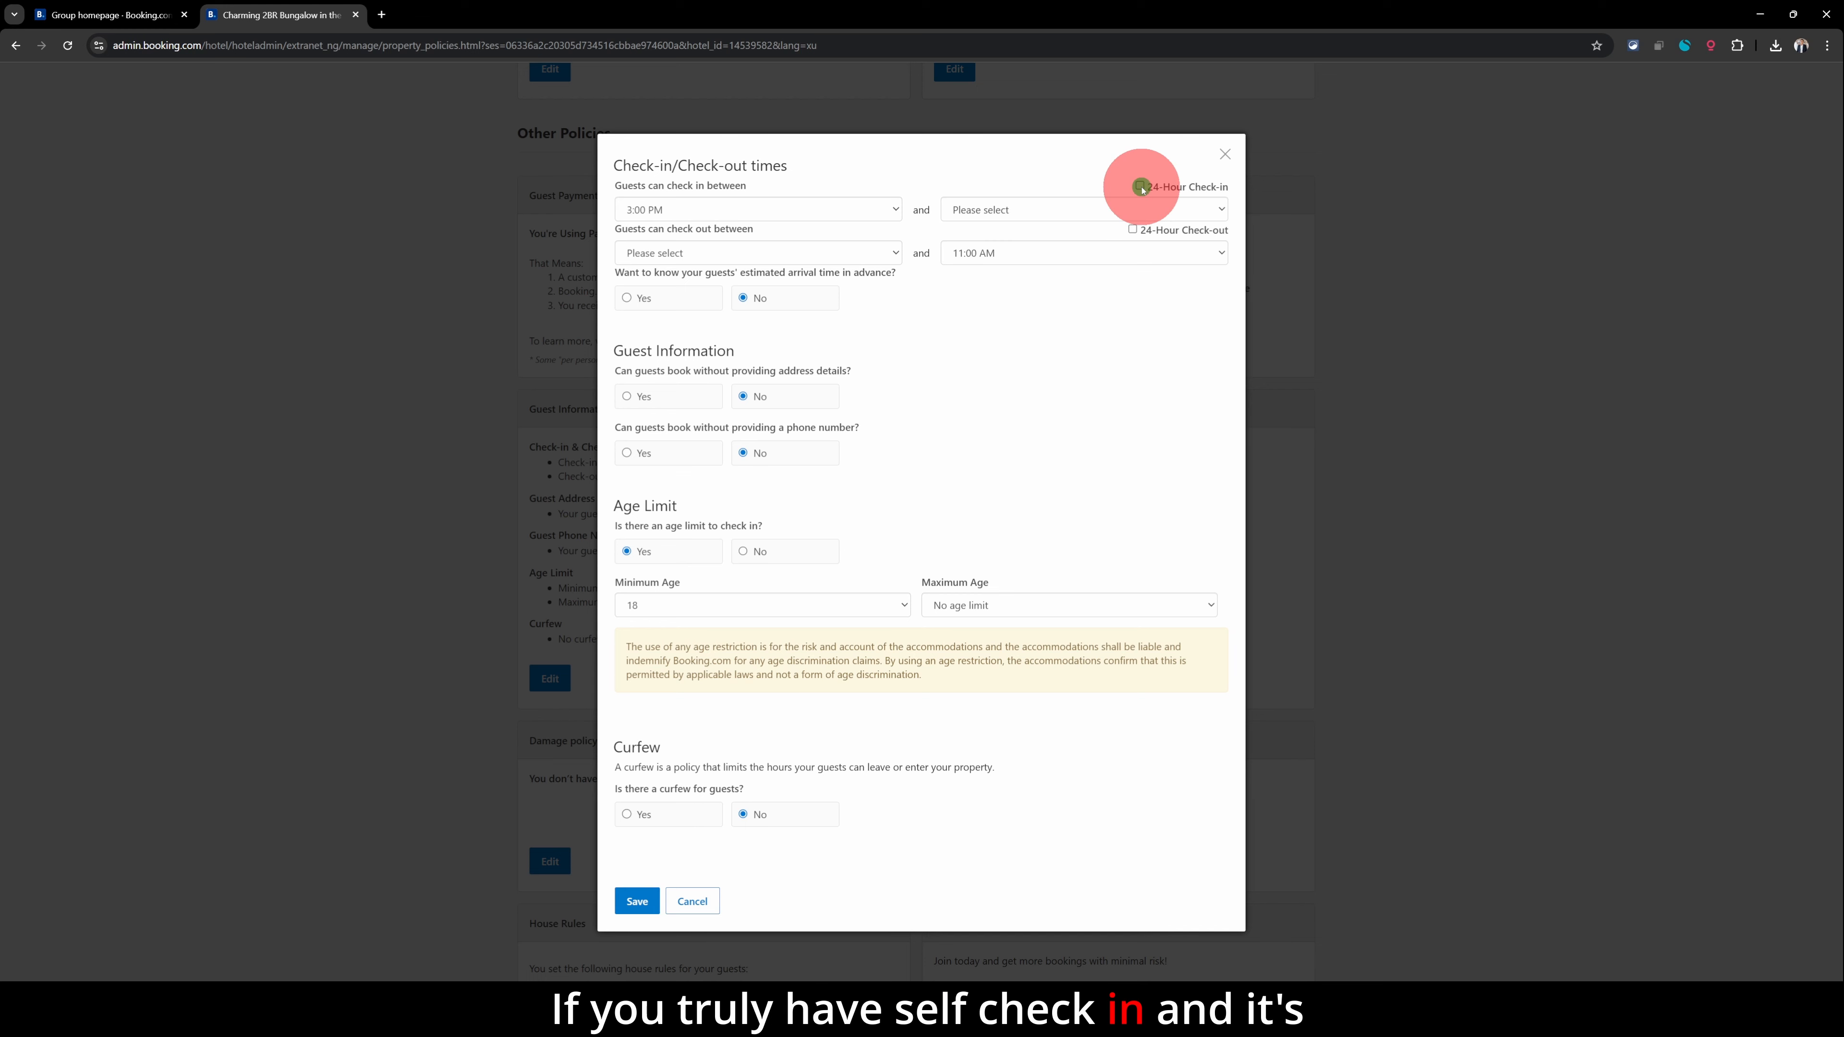
click(1133, 230)
click(1139, 186)
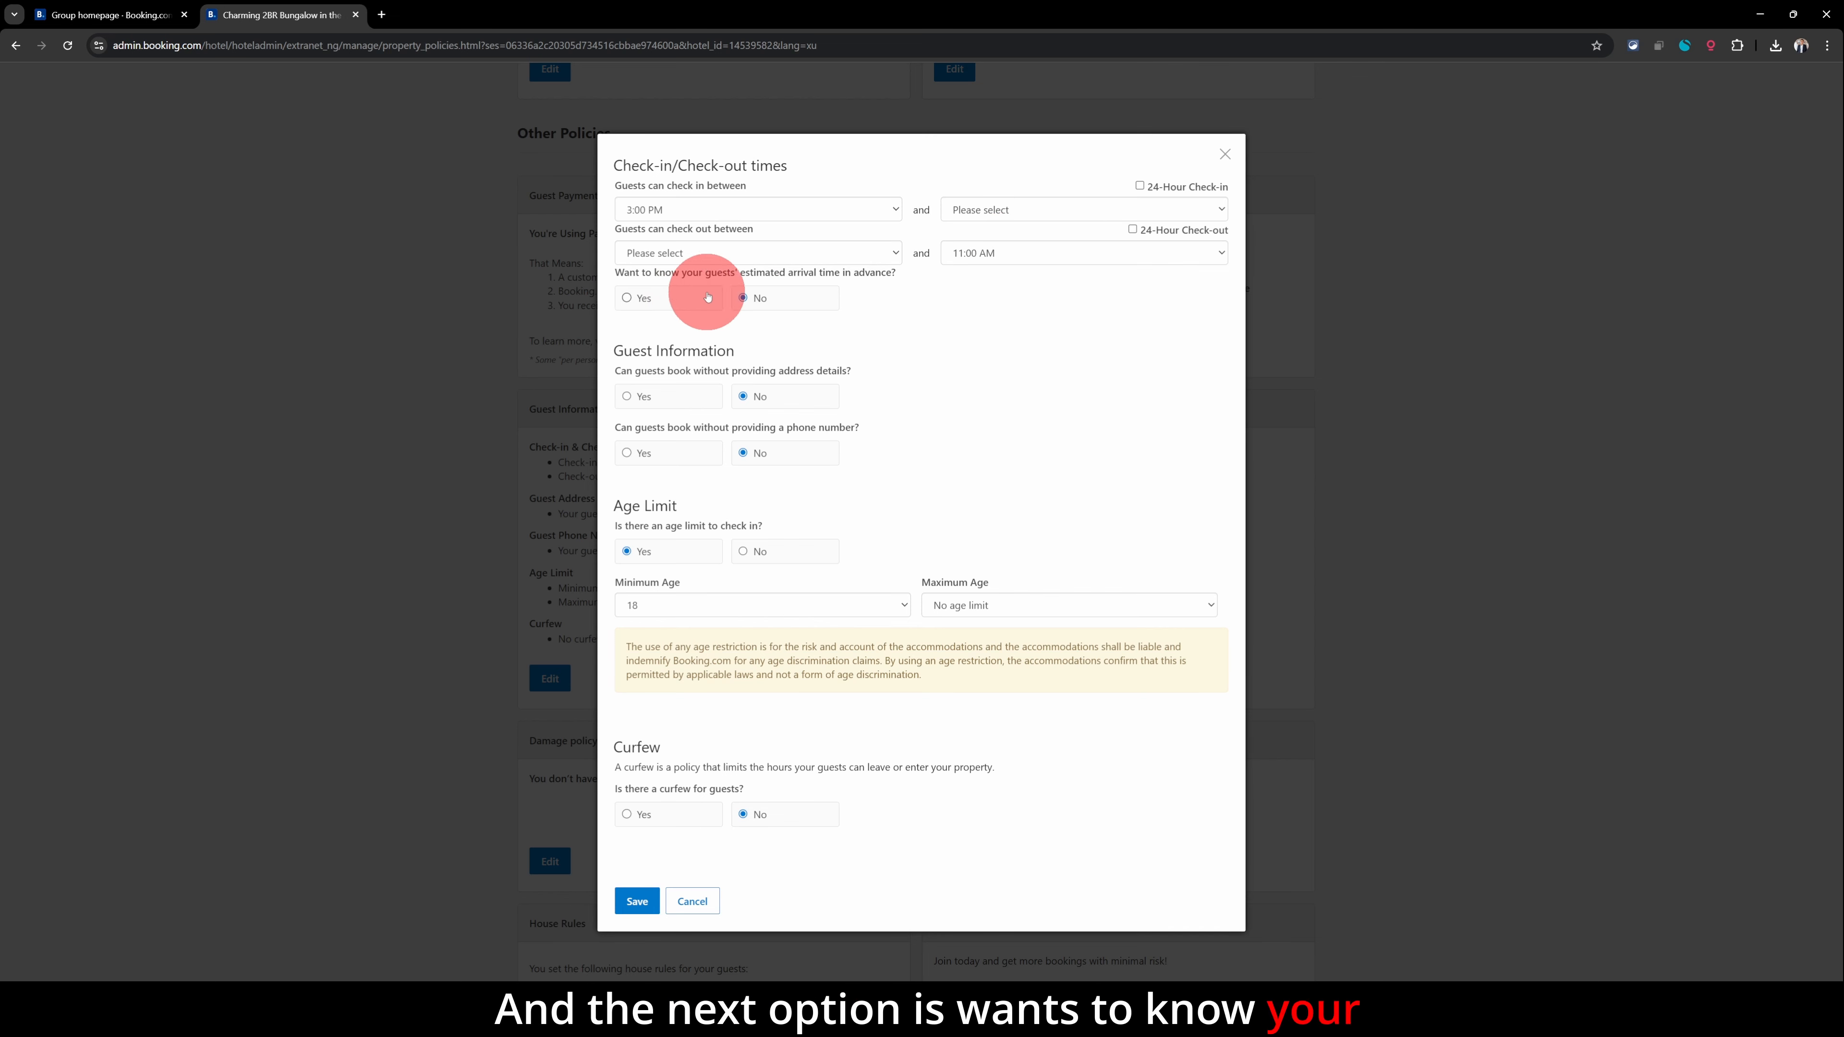
- Set estimated arrival time in advance to Yes, and allow guests to book without providing address details or a phone number
click(679, 302)
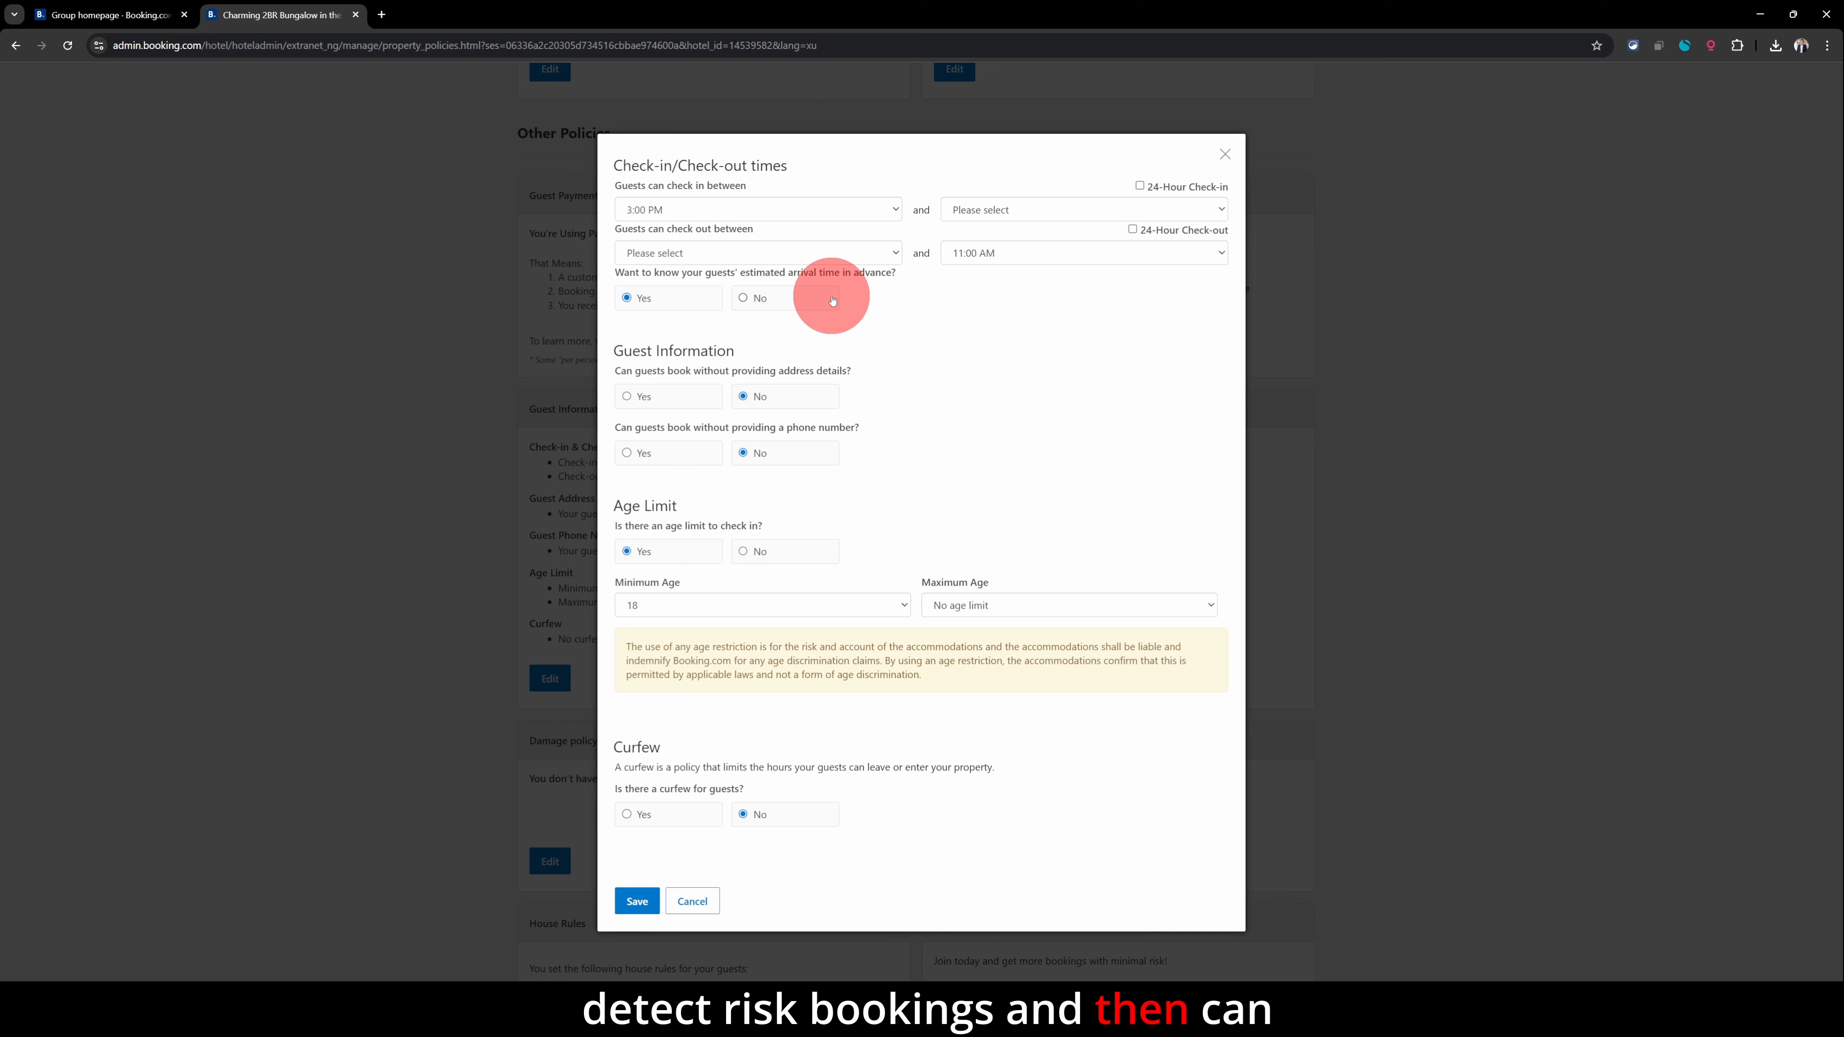
click(668, 404)
click(762, 396)
click(655, 396)
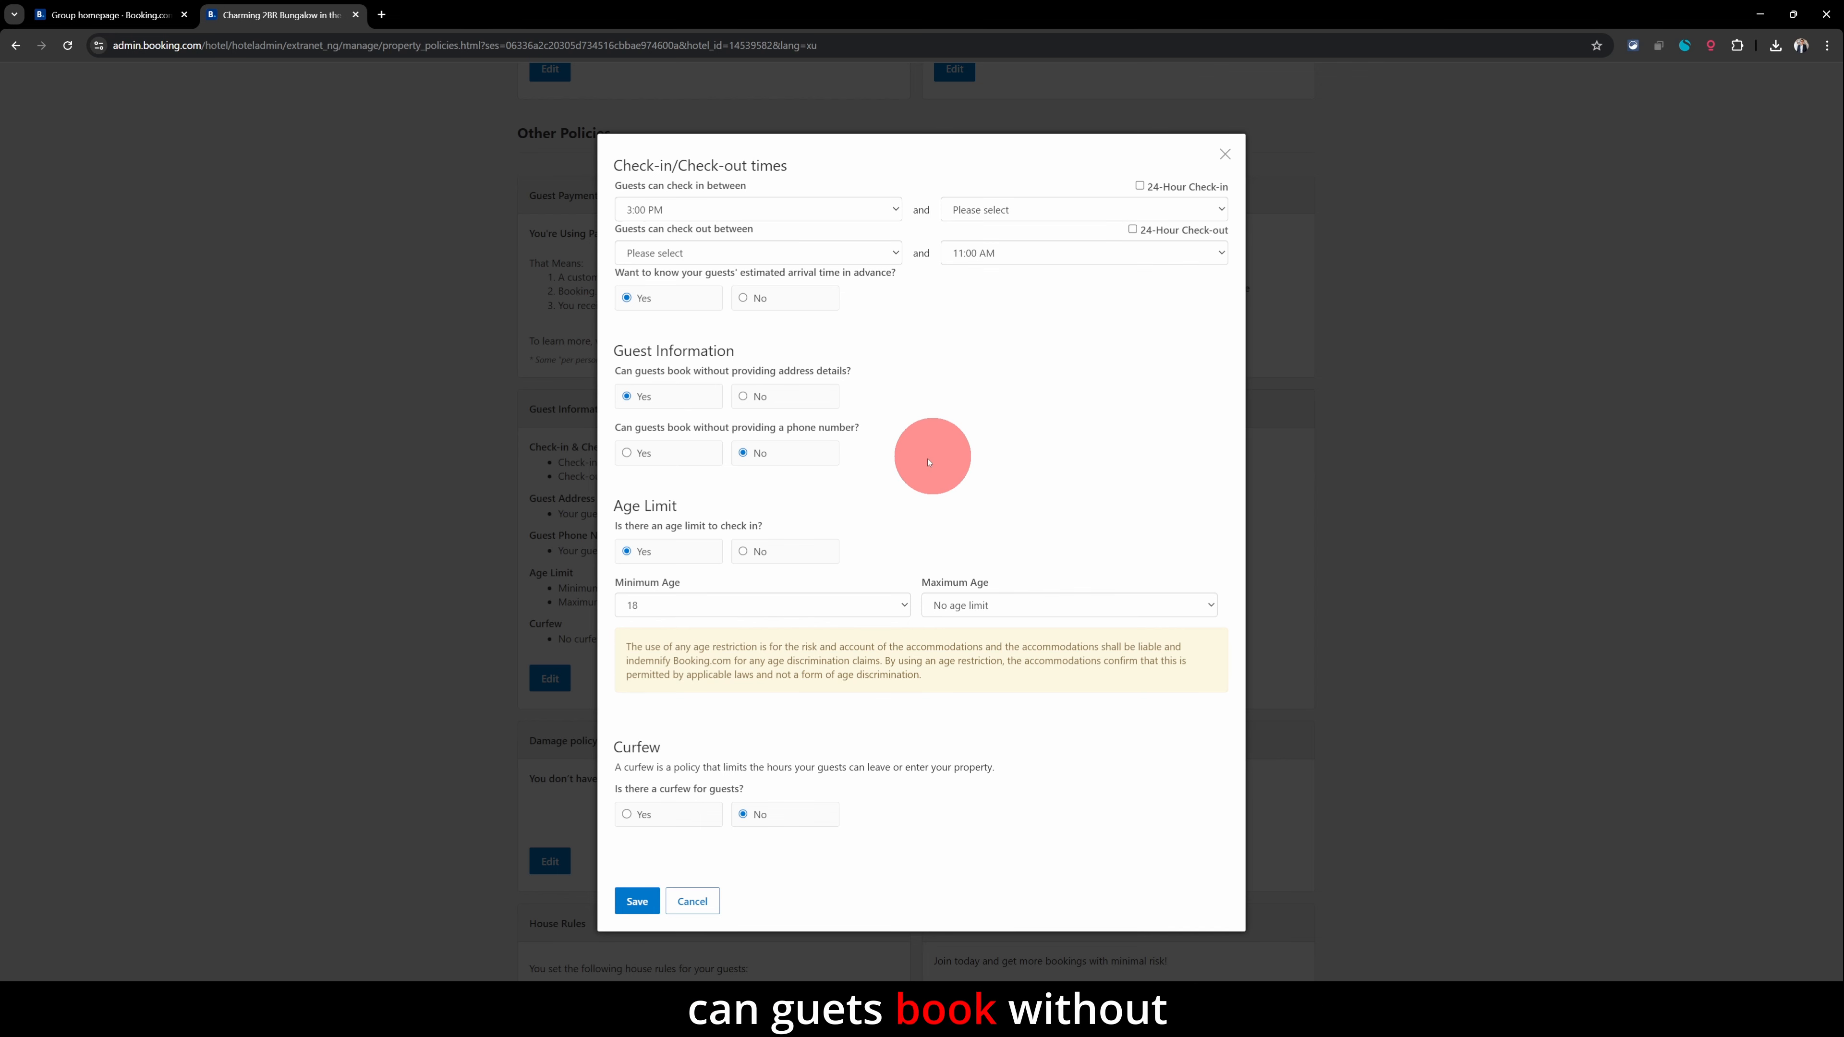
click(684, 455)
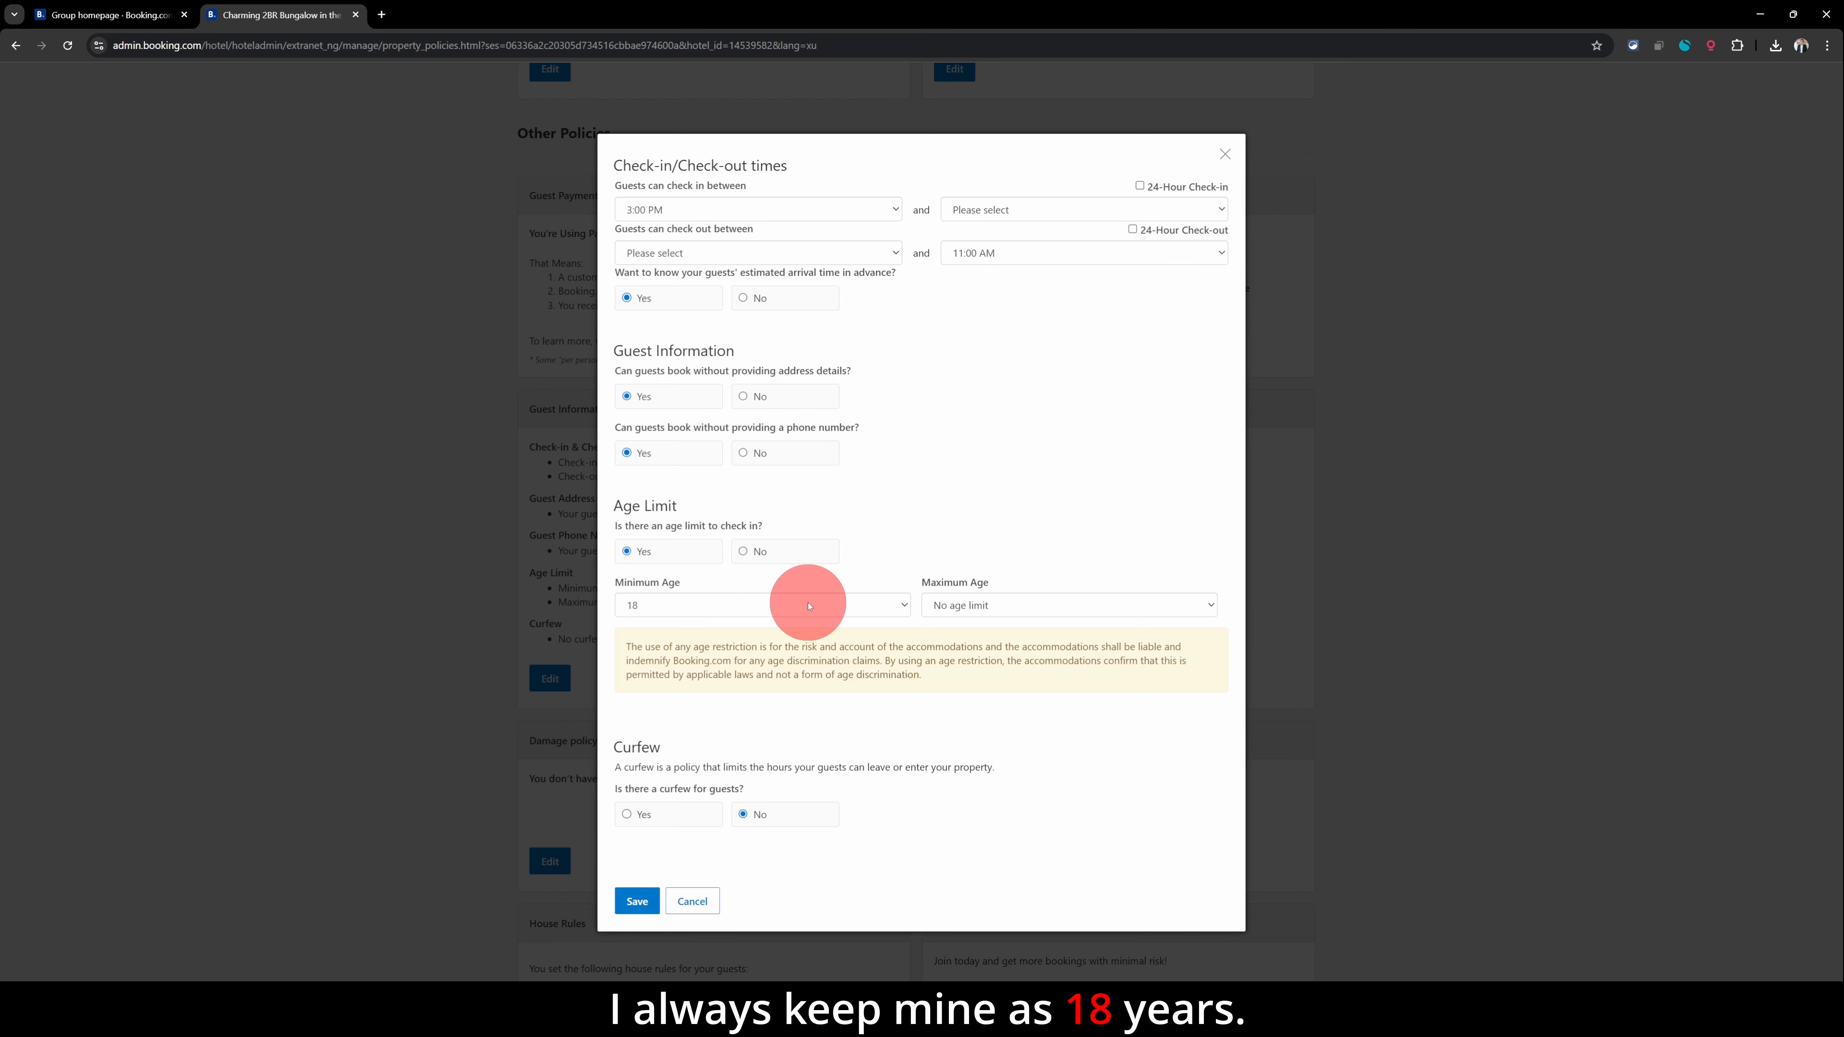
- Check the maximum age choices and the curfew time settings, and discard the guest information changes
click(956, 600)
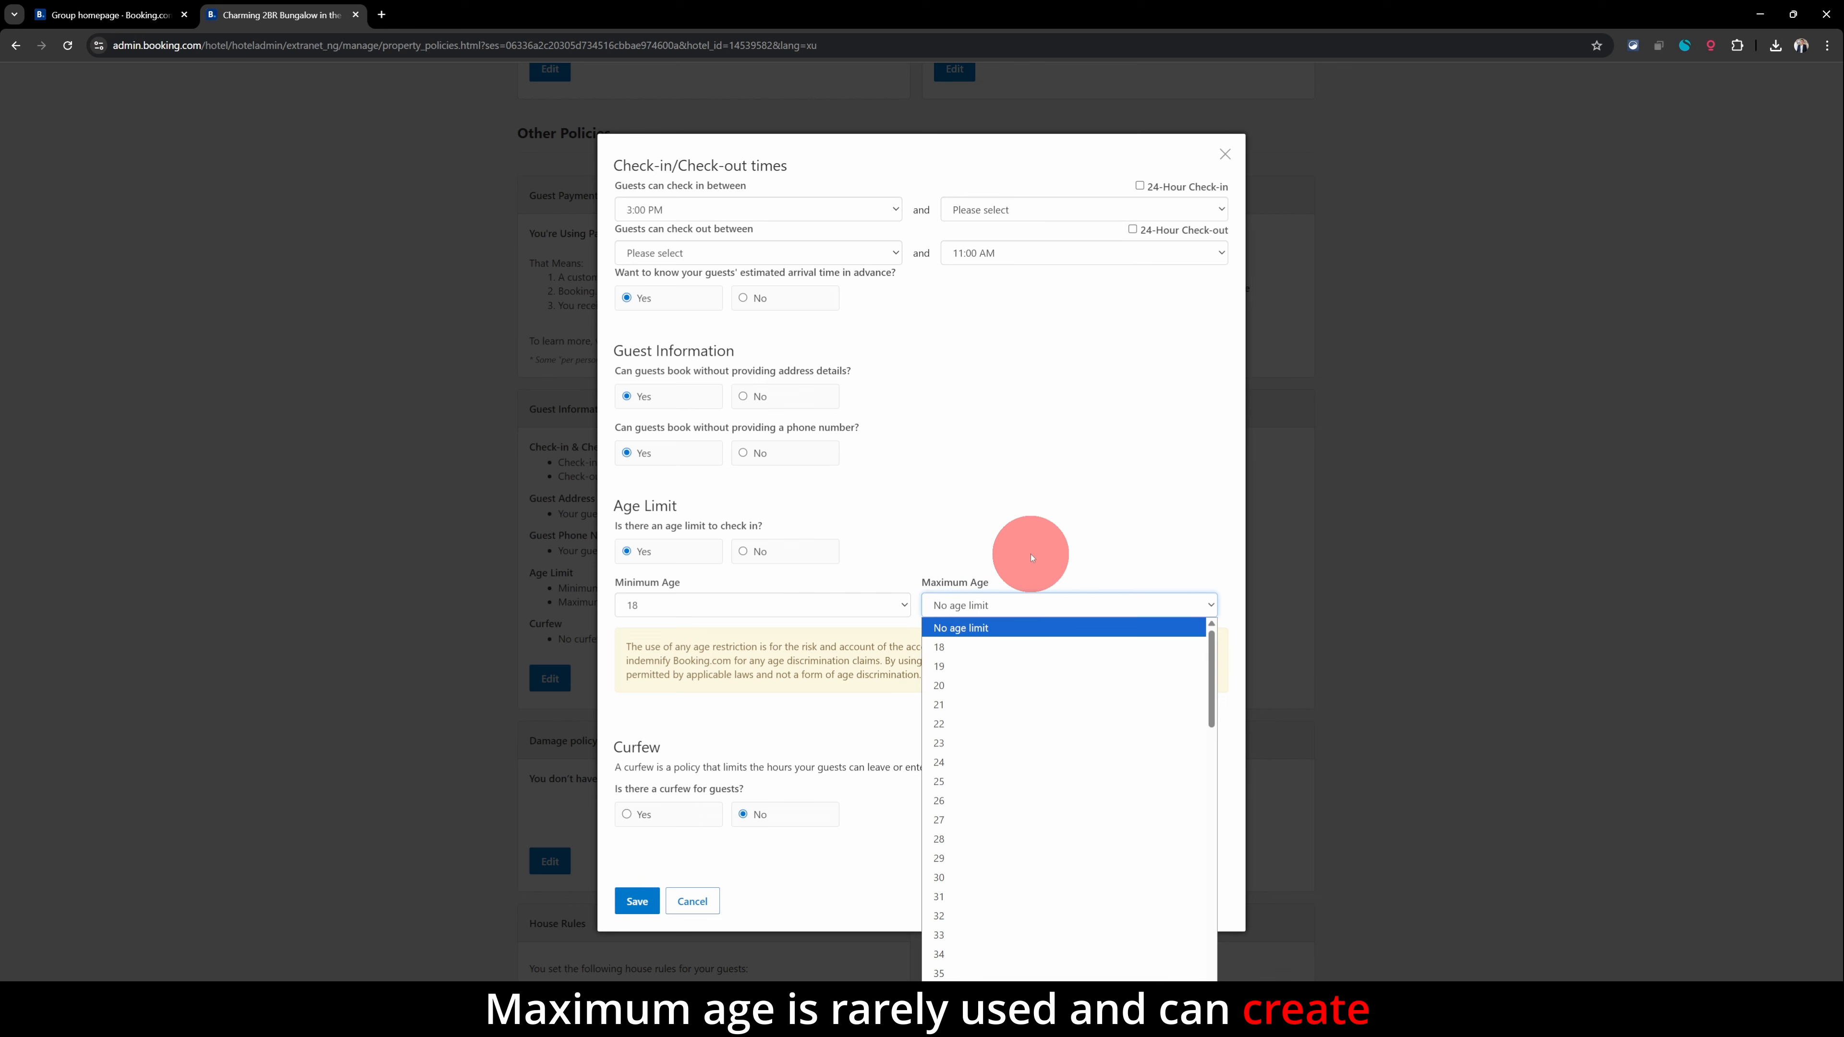
click(1053, 540)
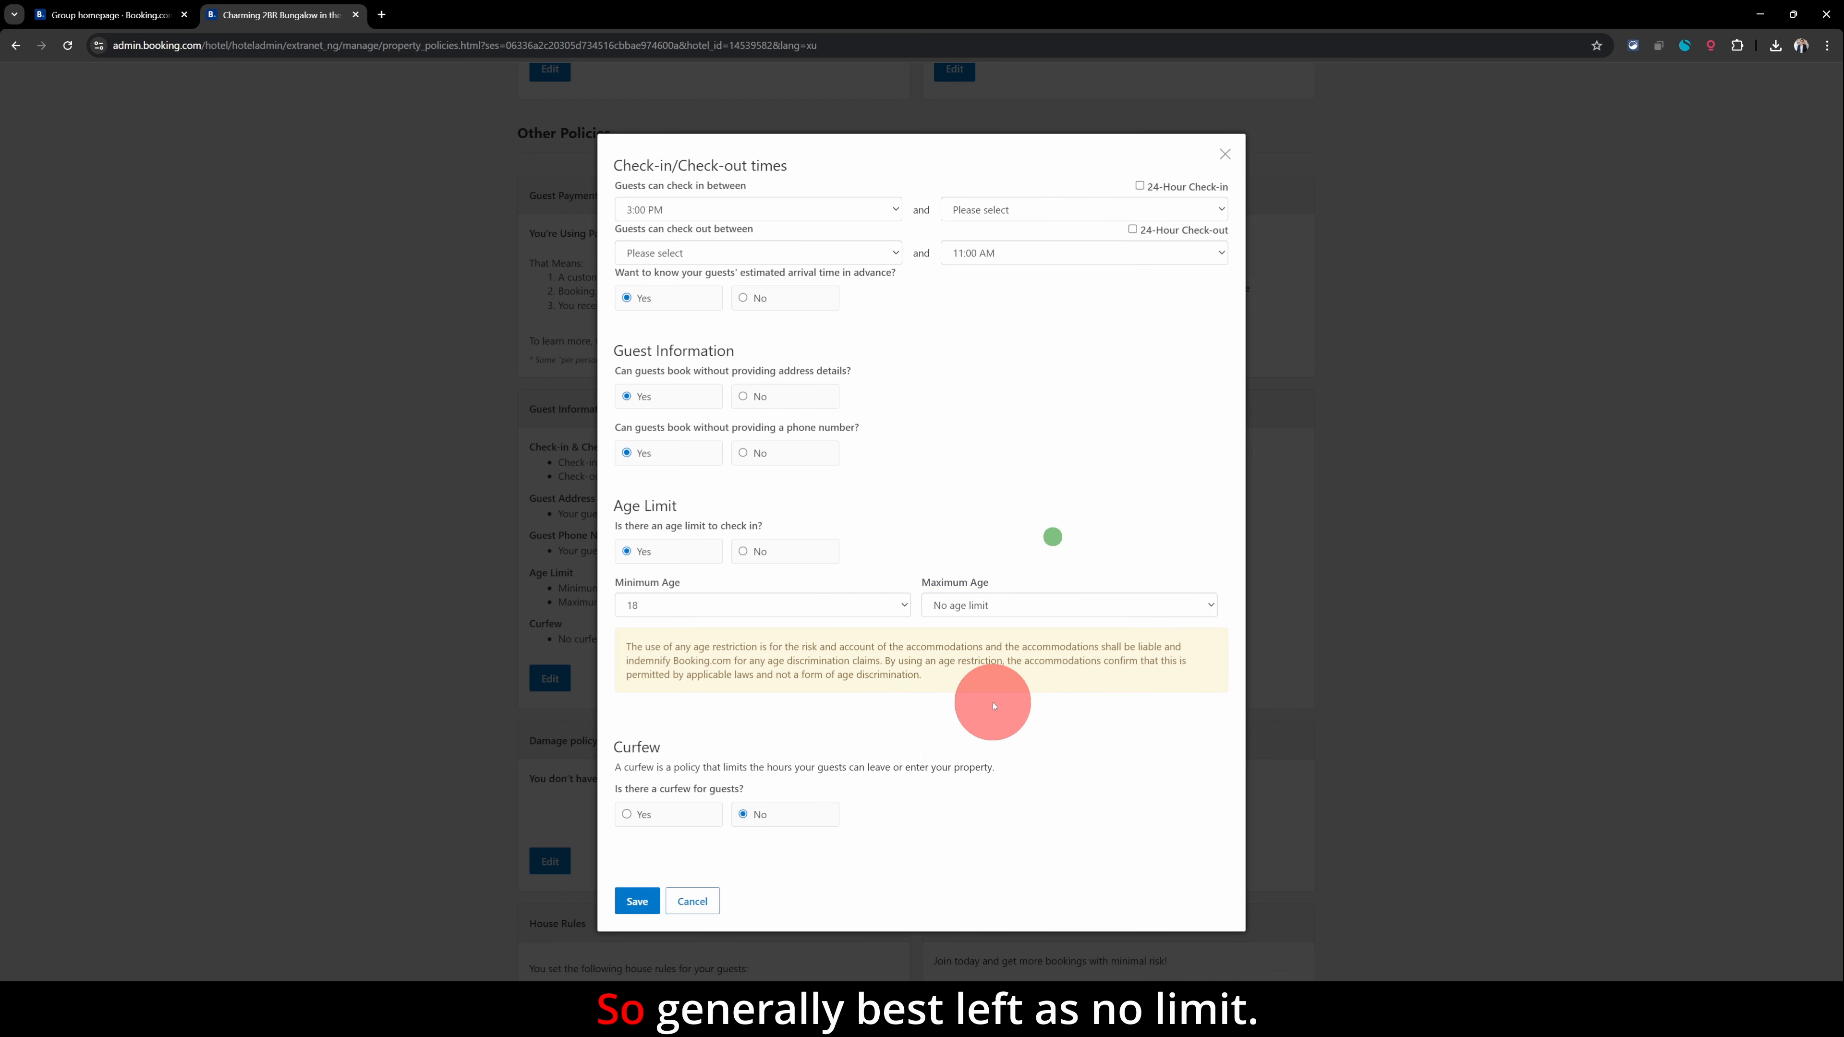
click(661, 822)
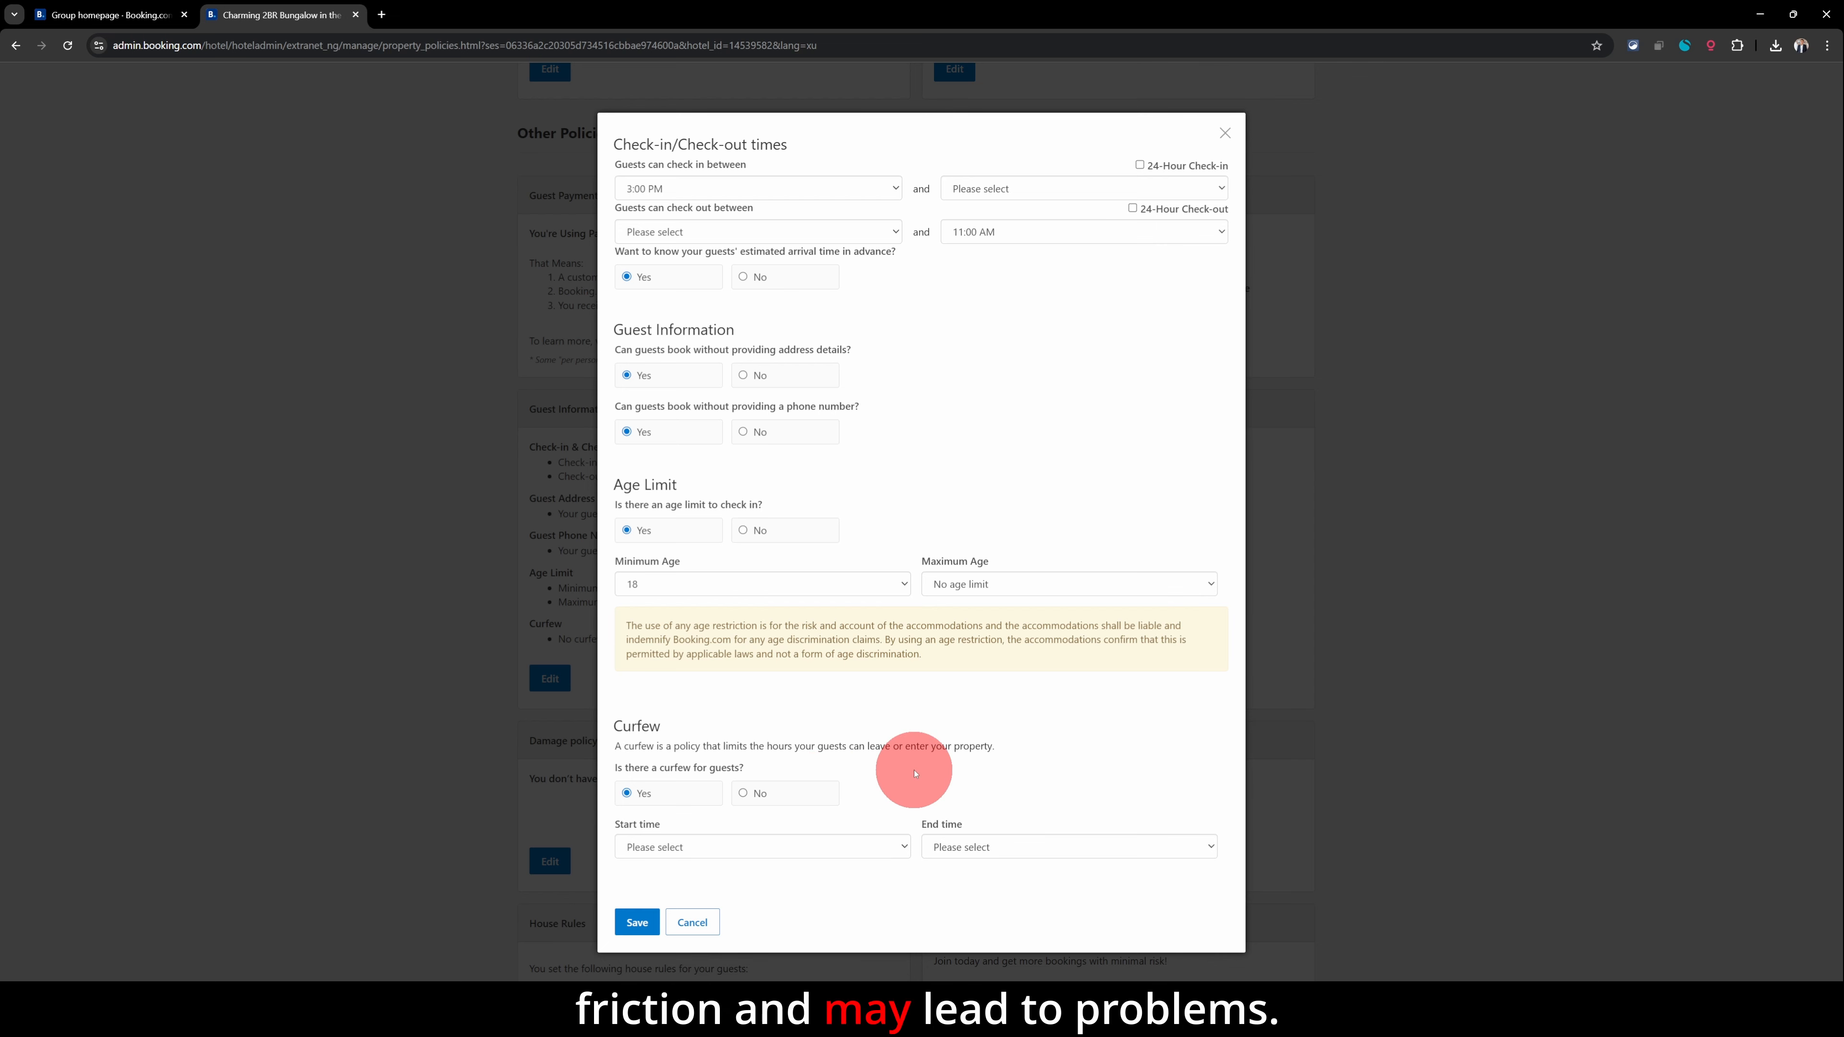
click(790, 799)
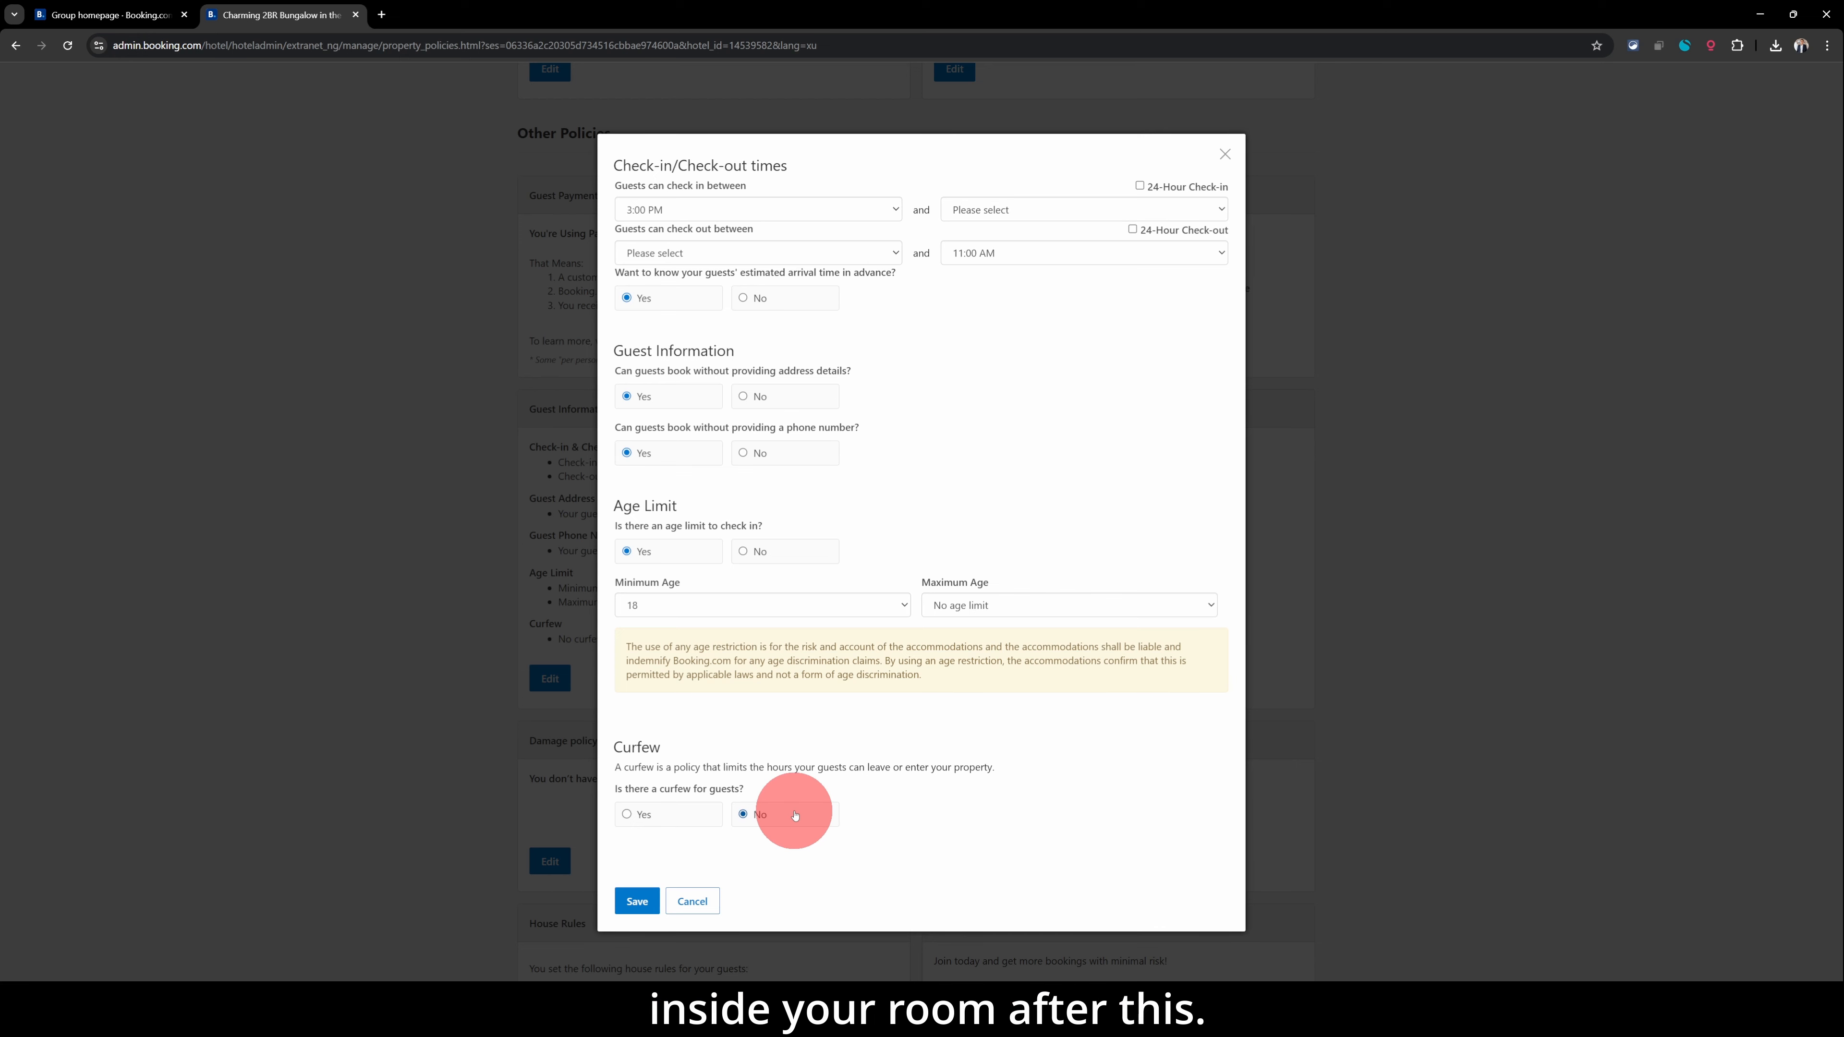
click(697, 899)
- Open the additional fees and charges for editing and review the available types of fee
click(987, 134)
click(957, 678)
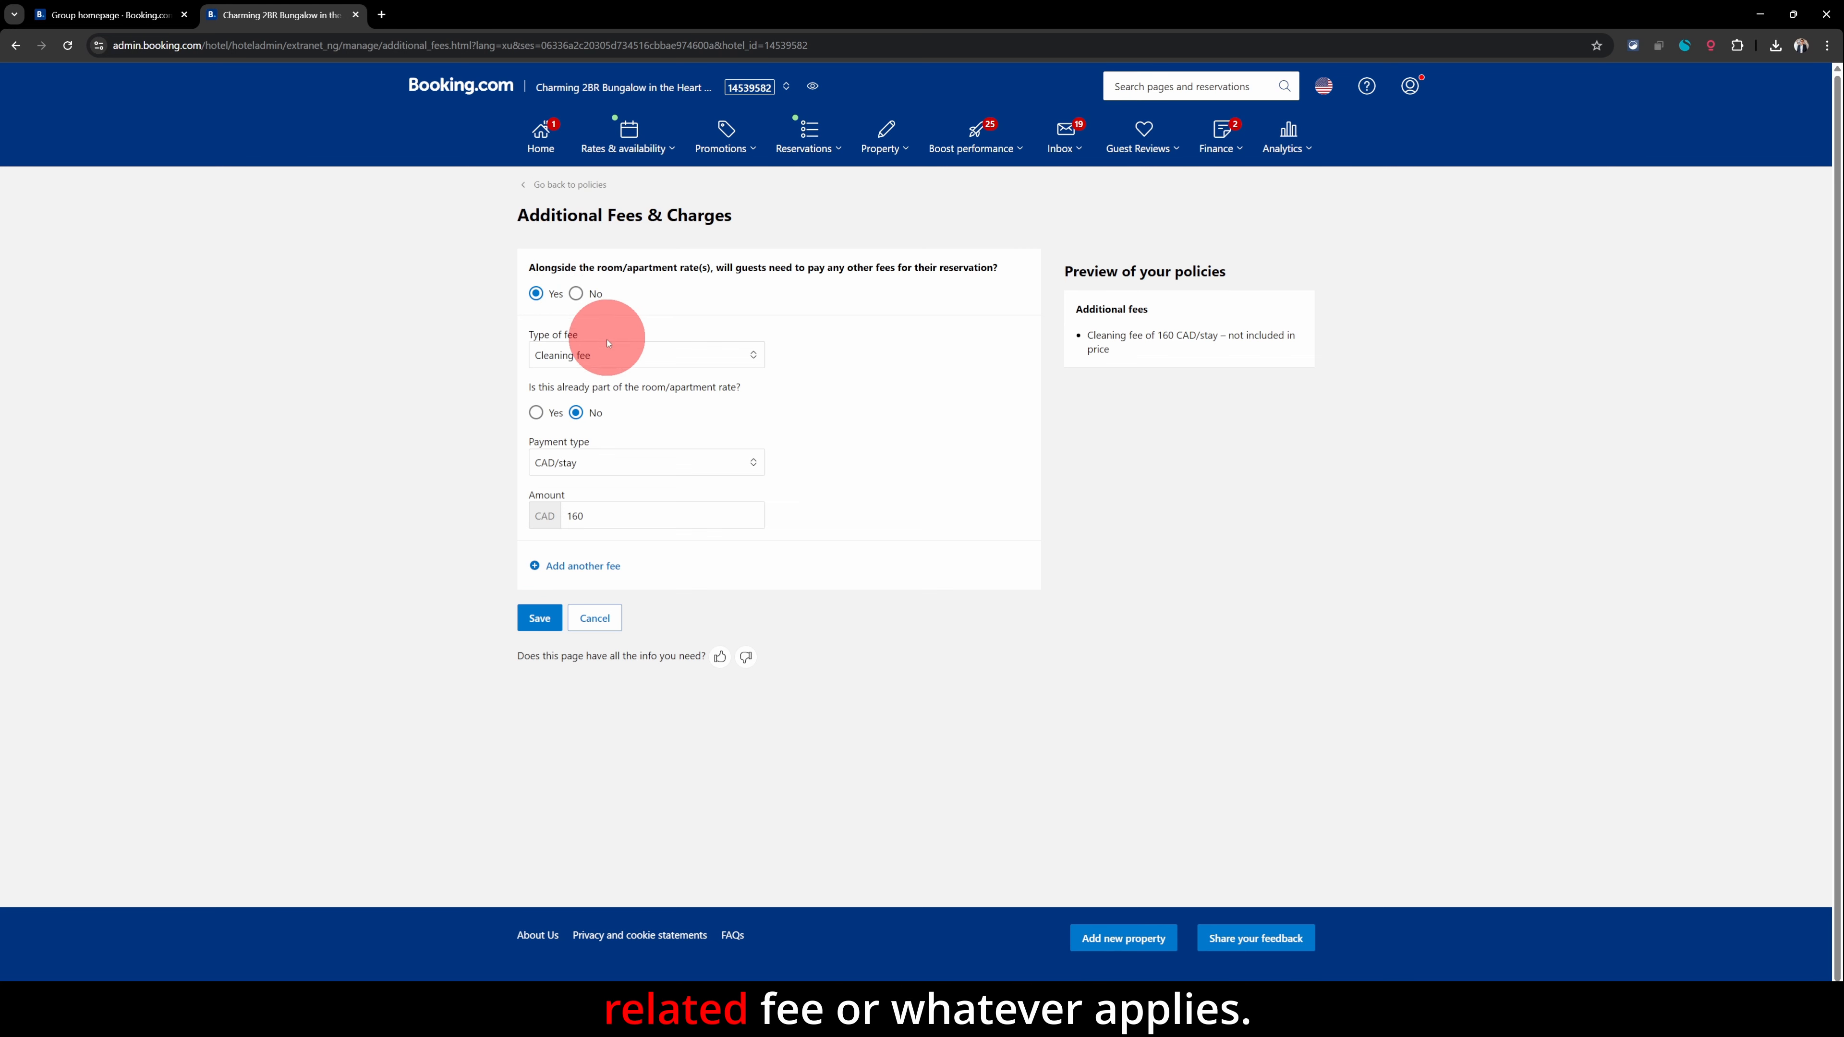
click(609, 355)
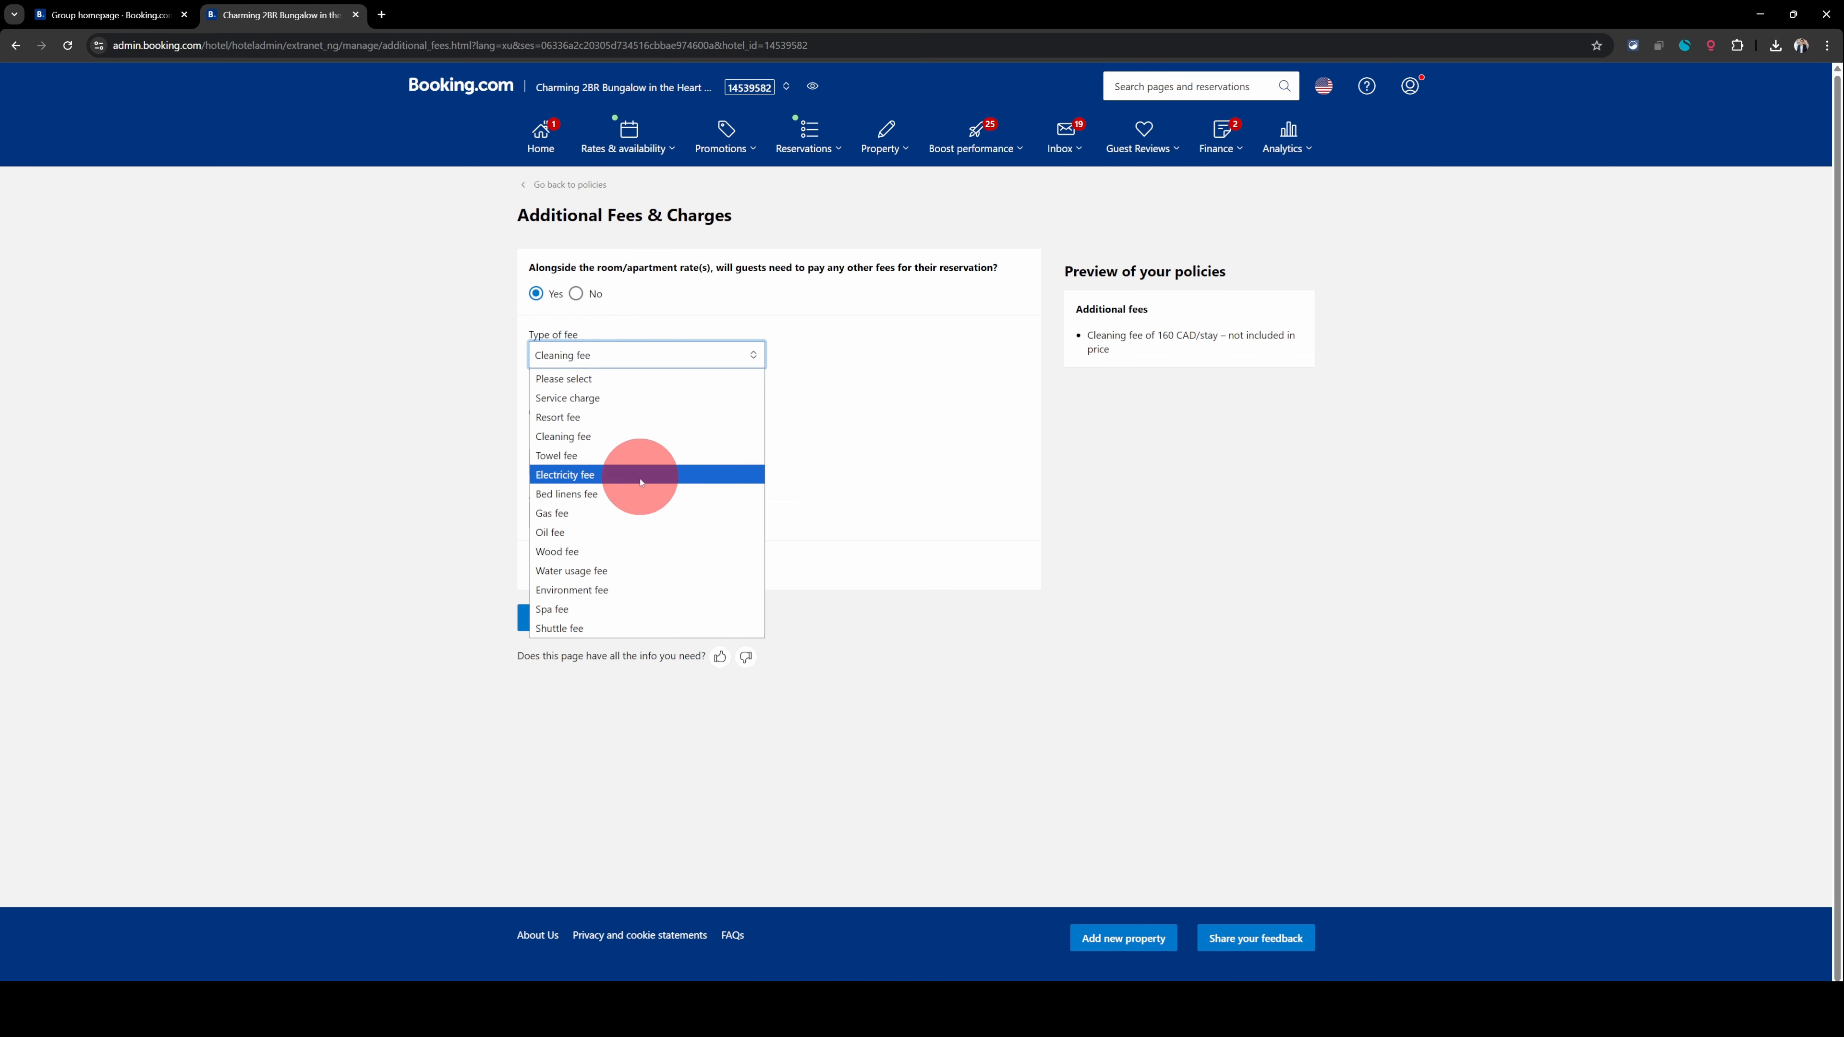
click(815, 452)
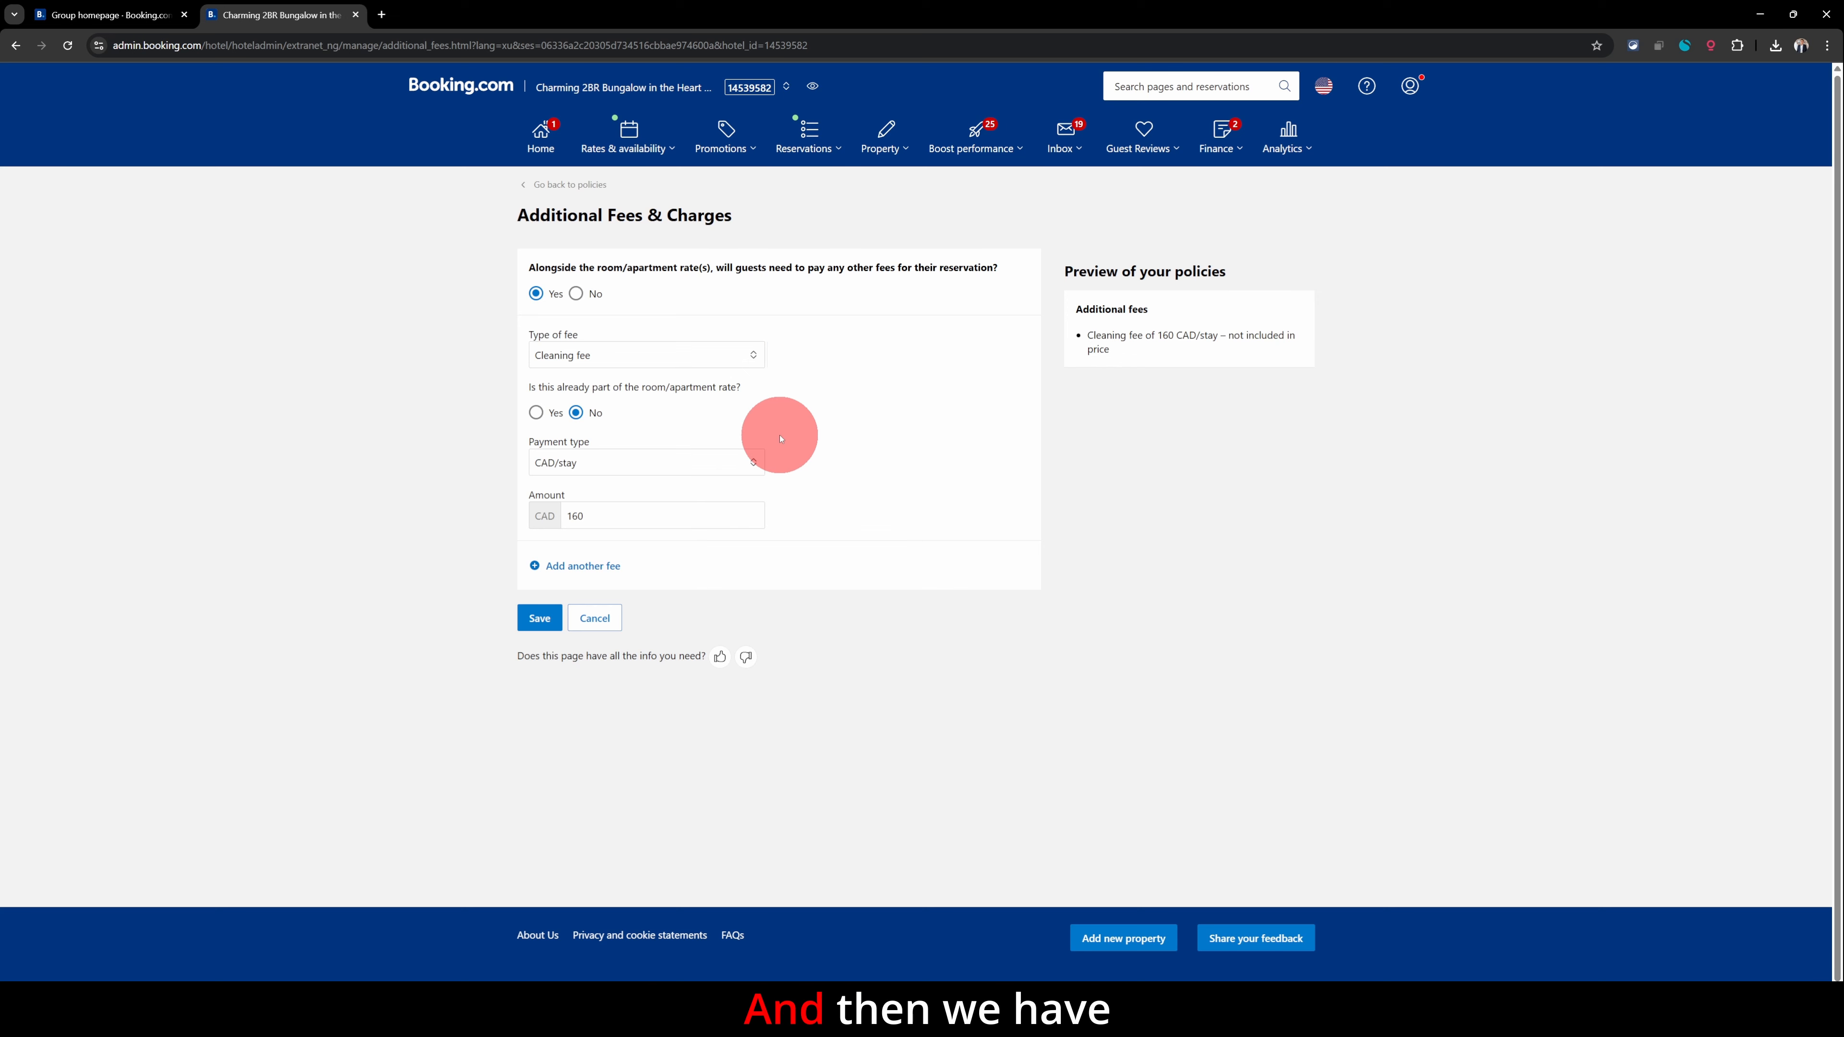
- Review the cleaning fee's payment type choices and amount, and return to the property policies without saving
click(749, 462)
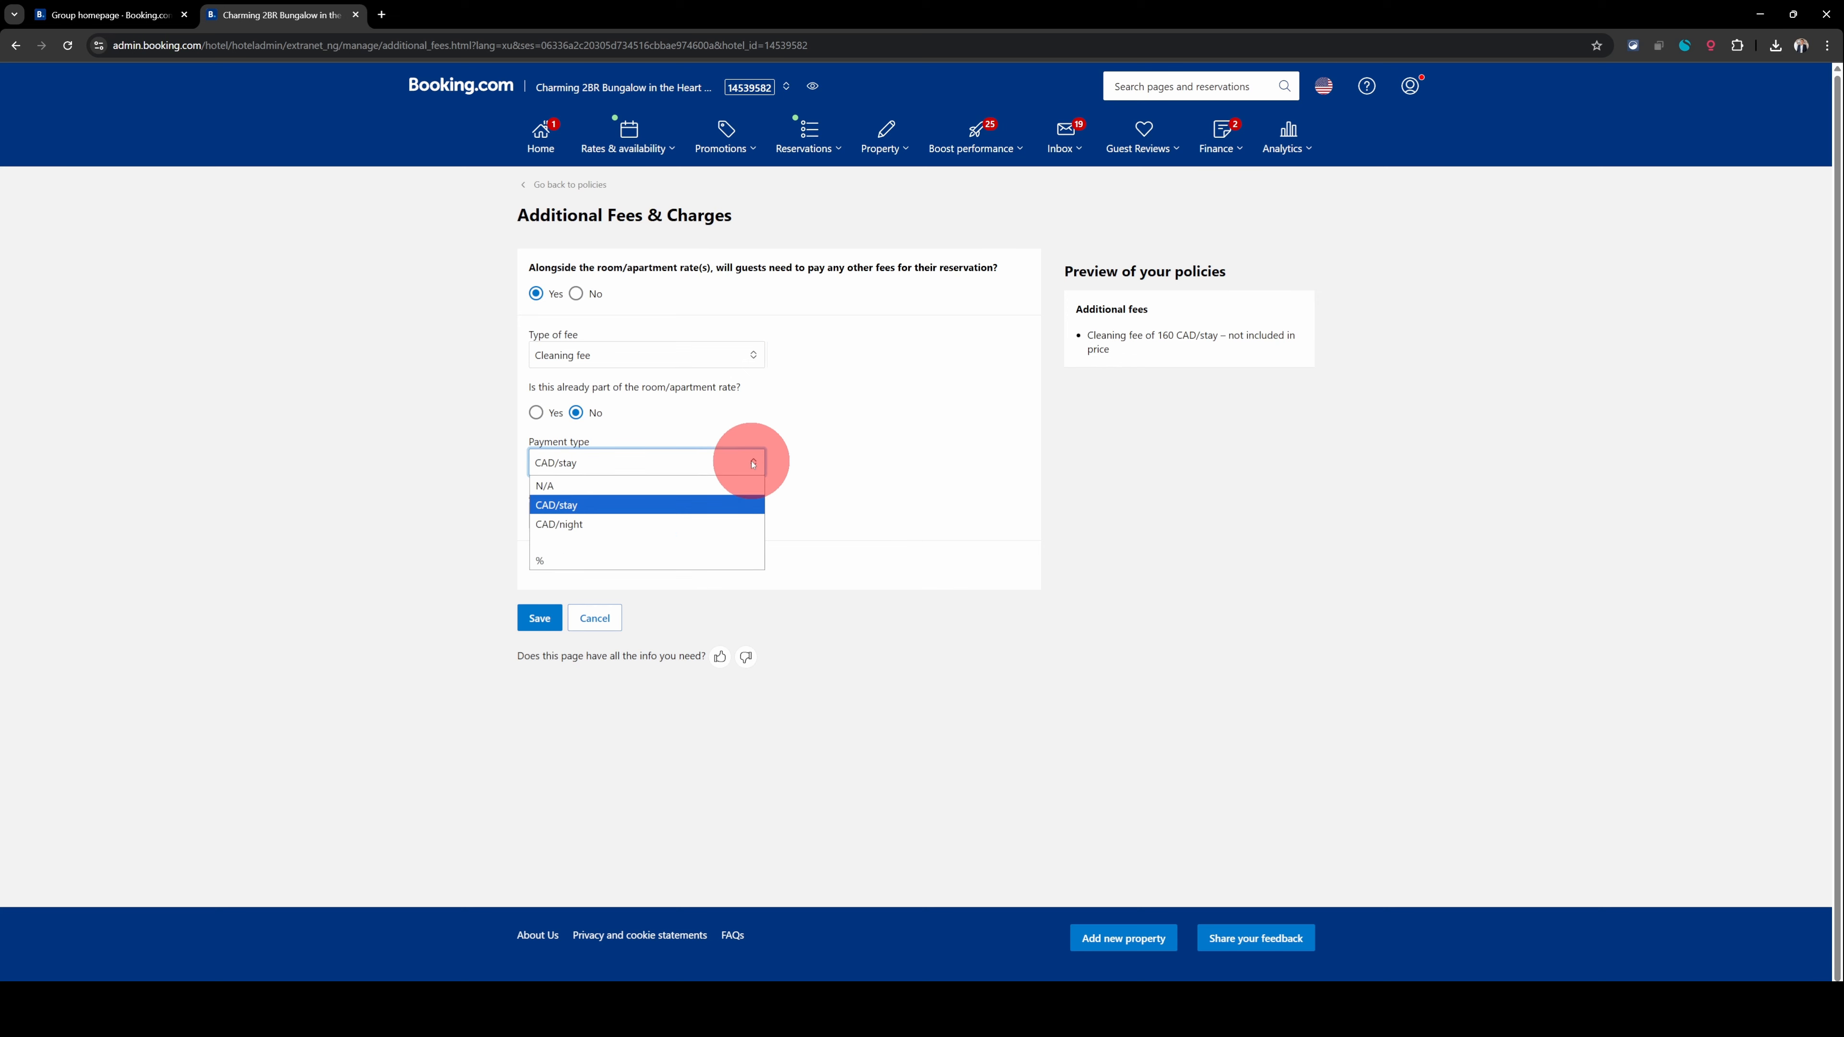
click(837, 461)
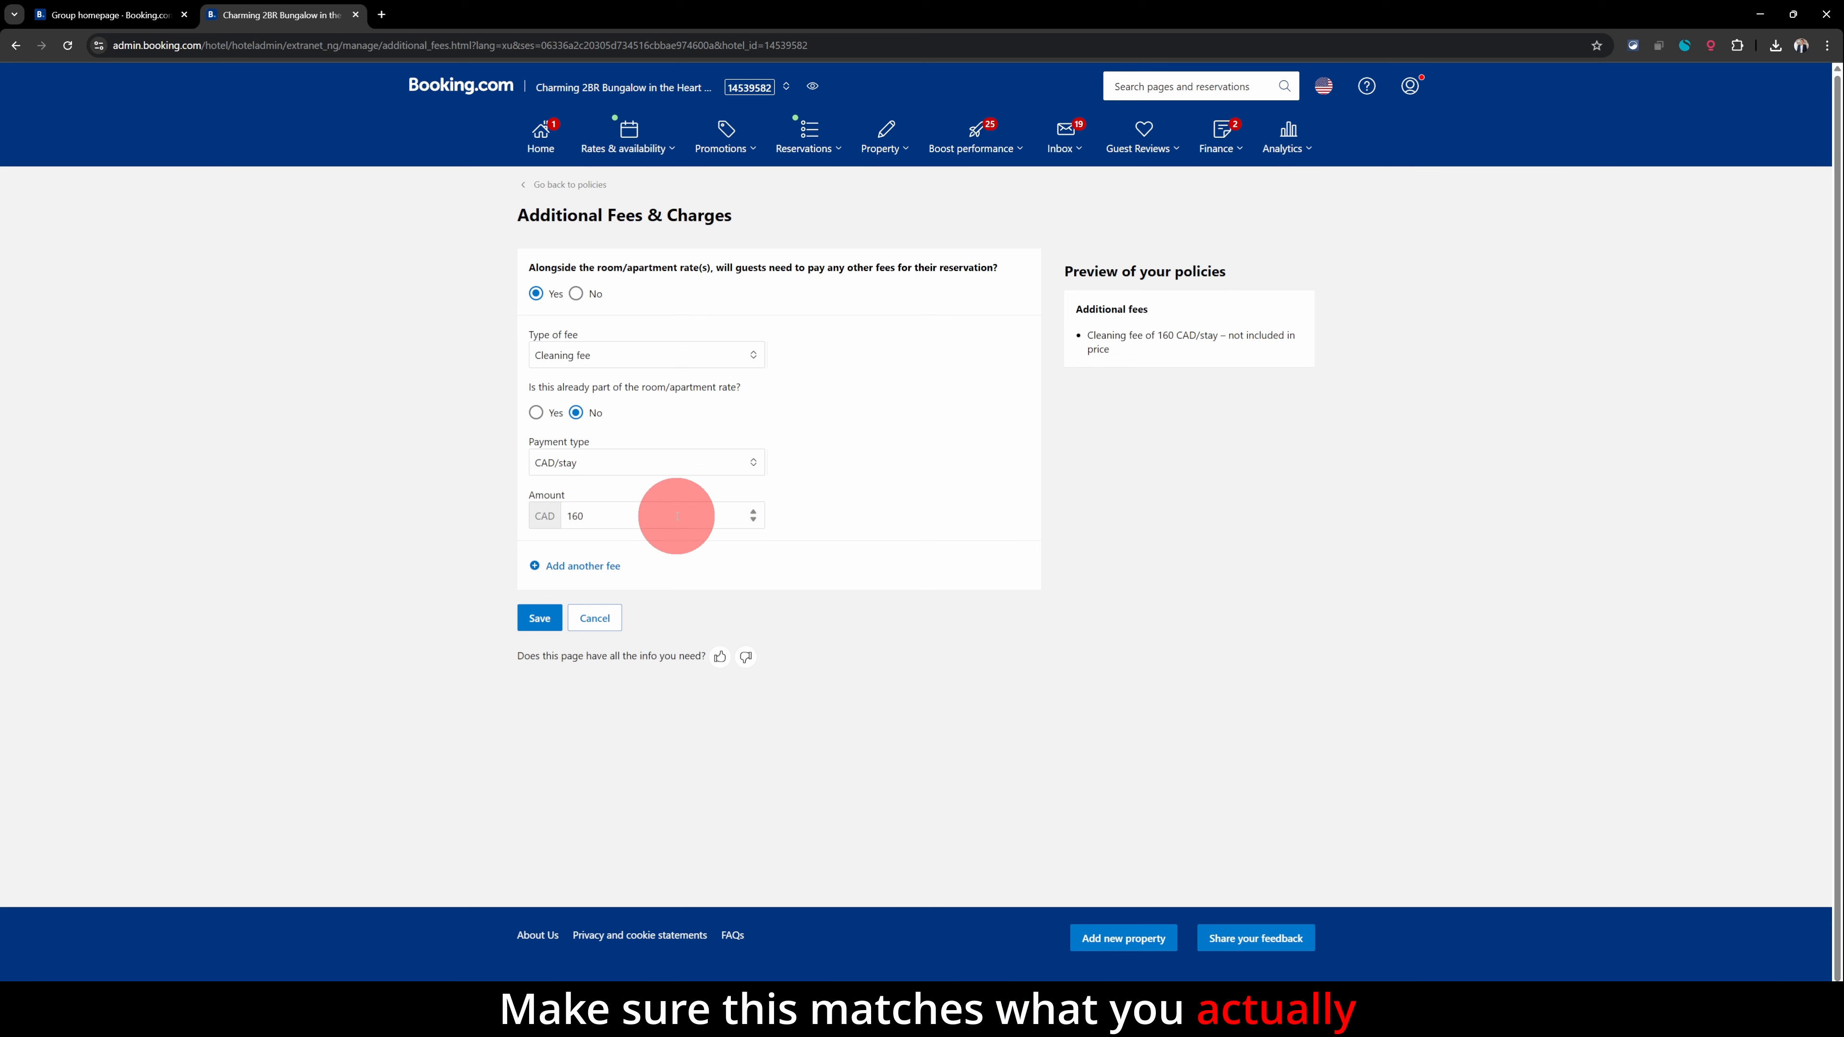
click(706, 466)
click(838, 468)
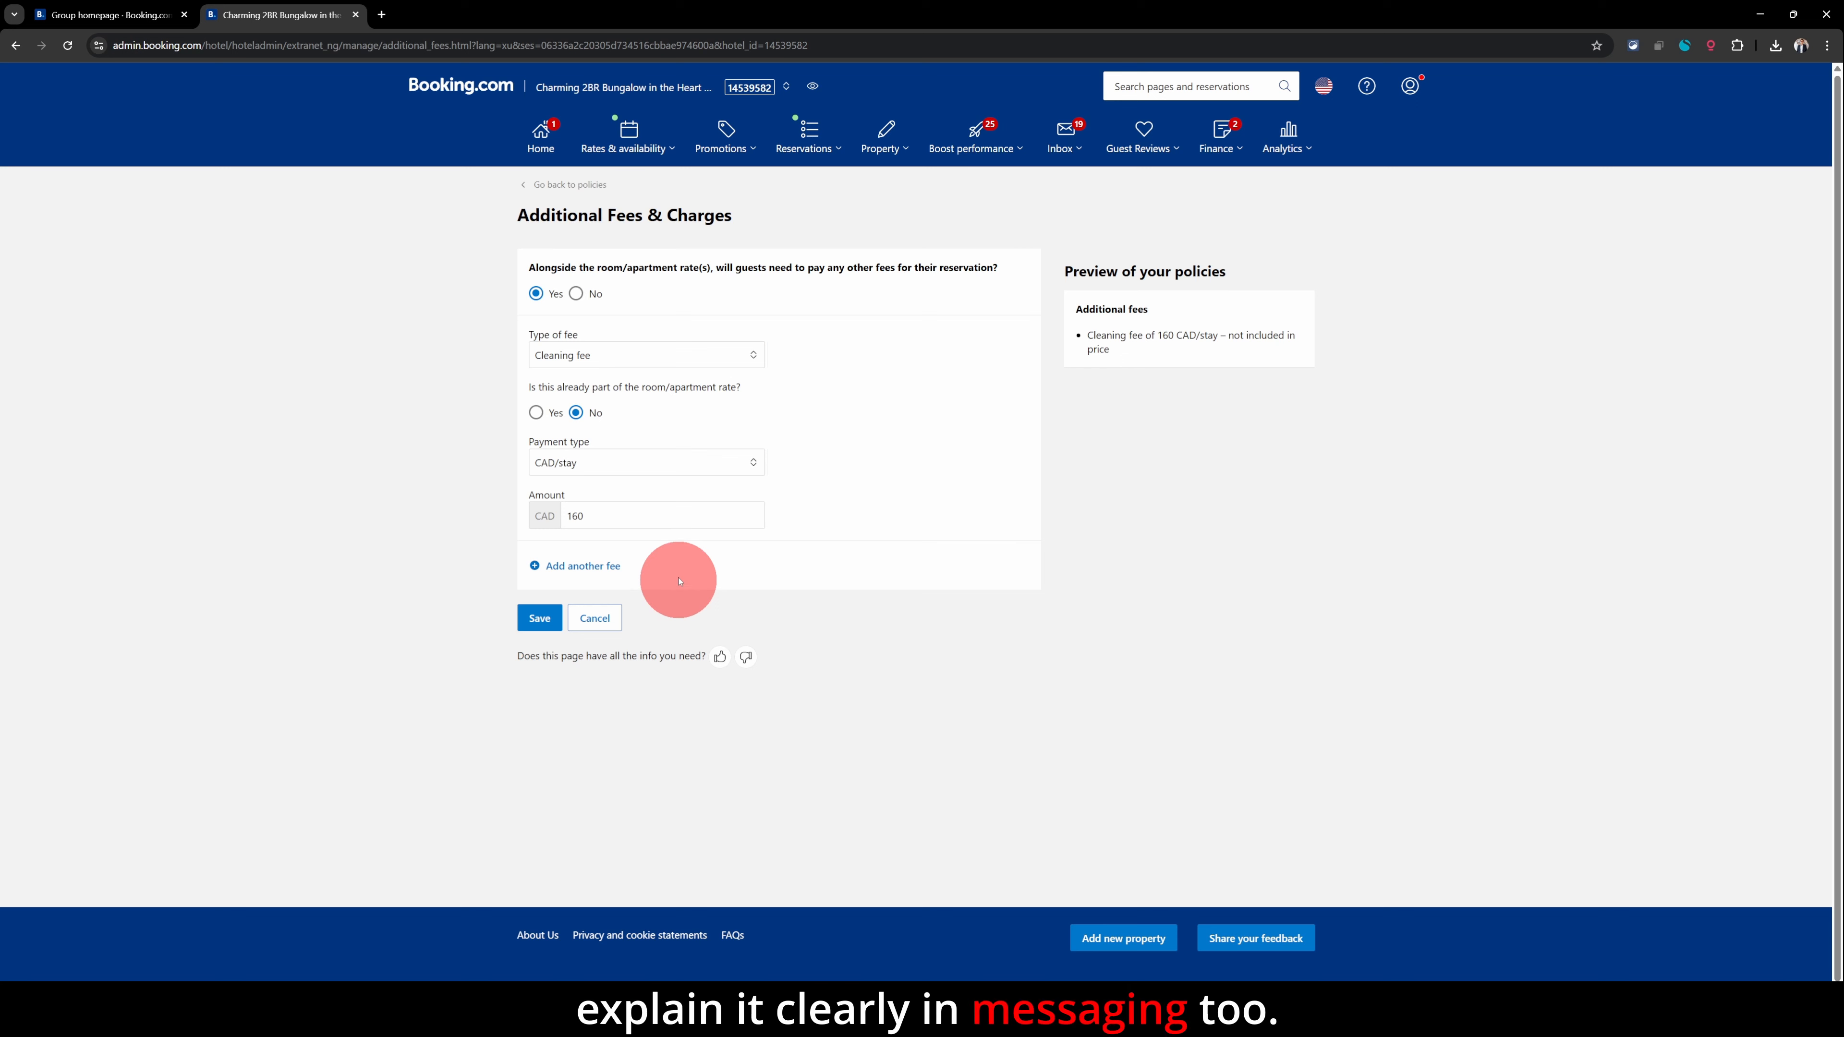
click(643, 466)
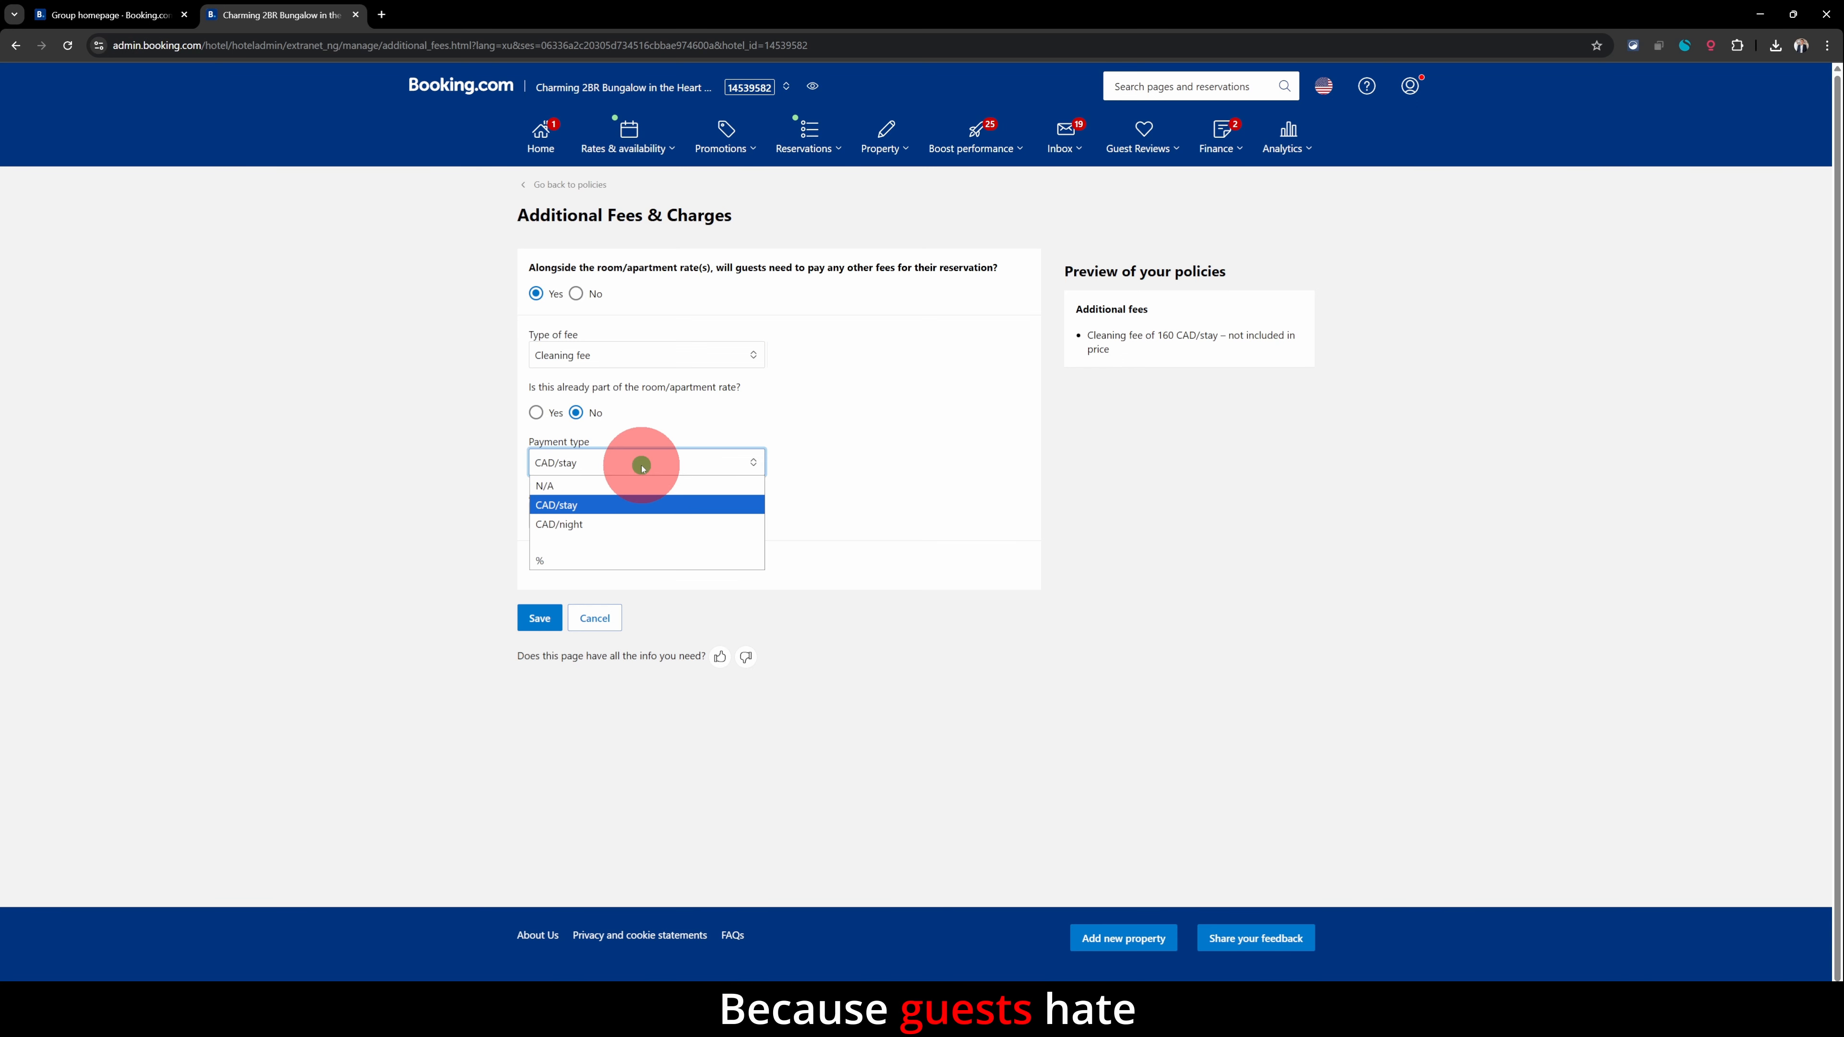
click(802, 467)
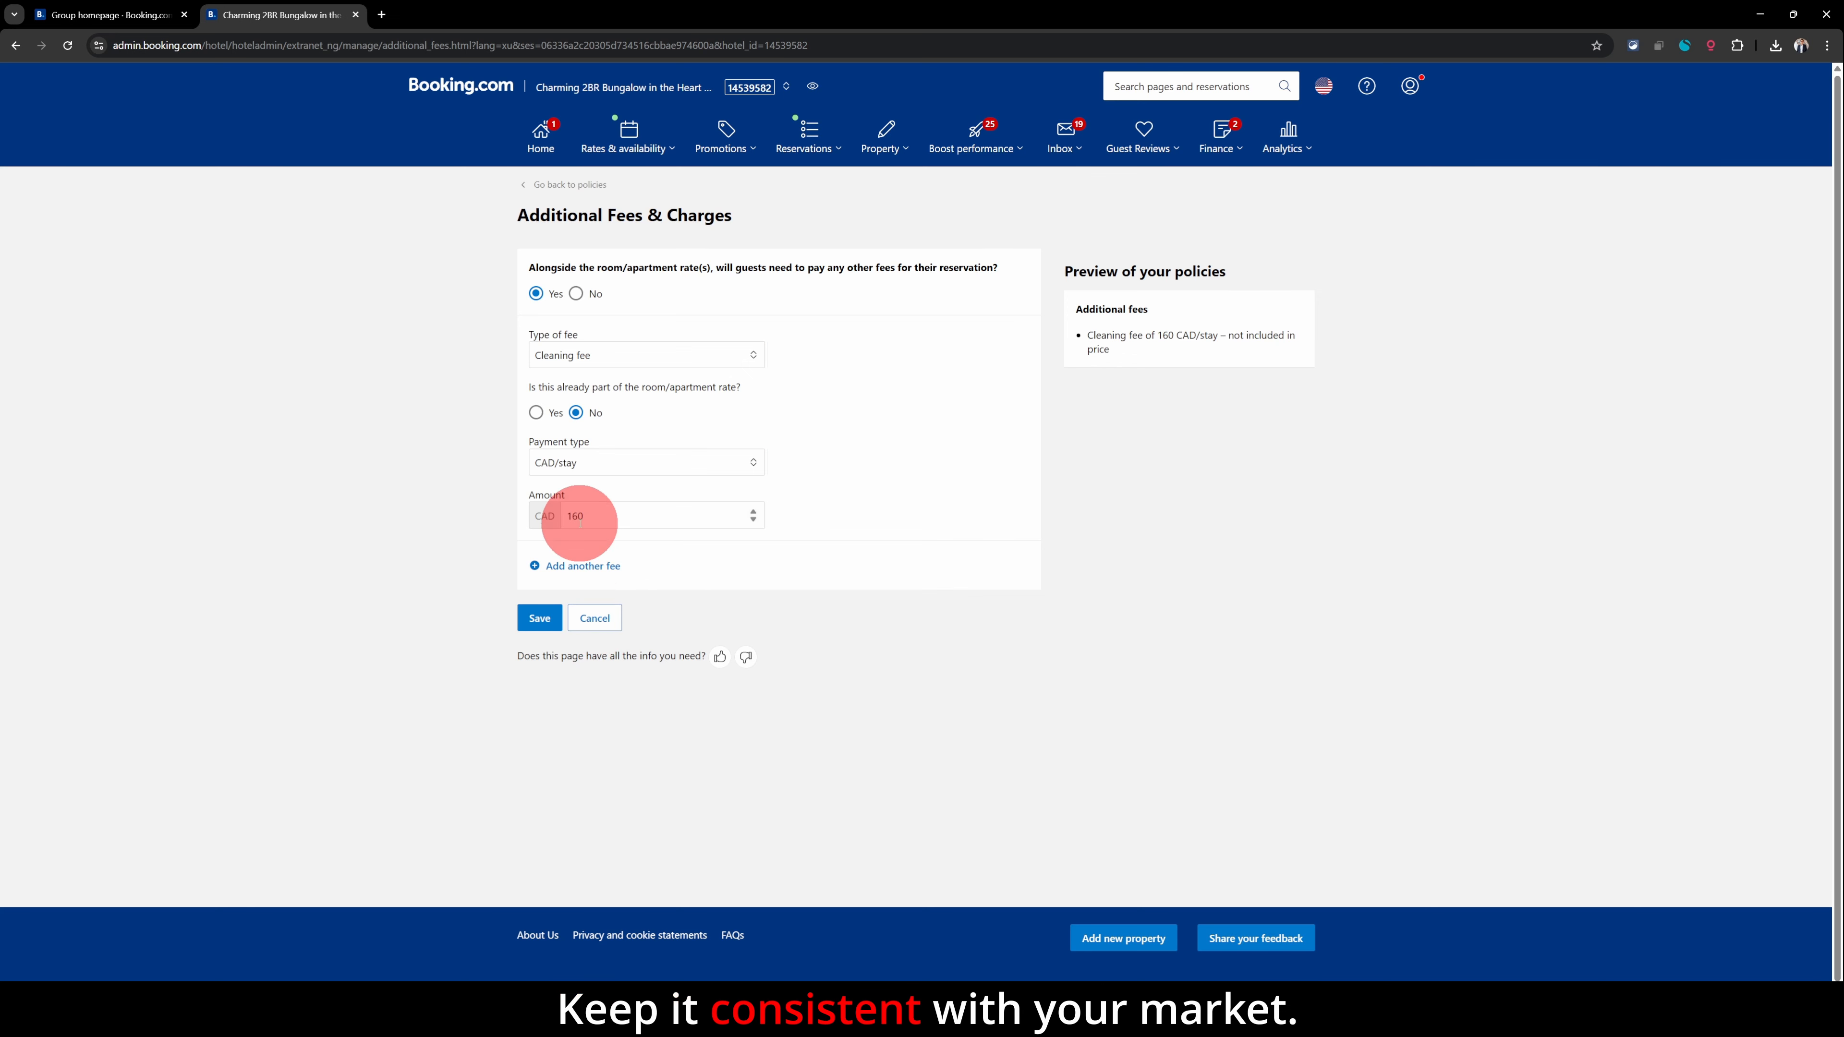
drag(623, 514, 560, 517)
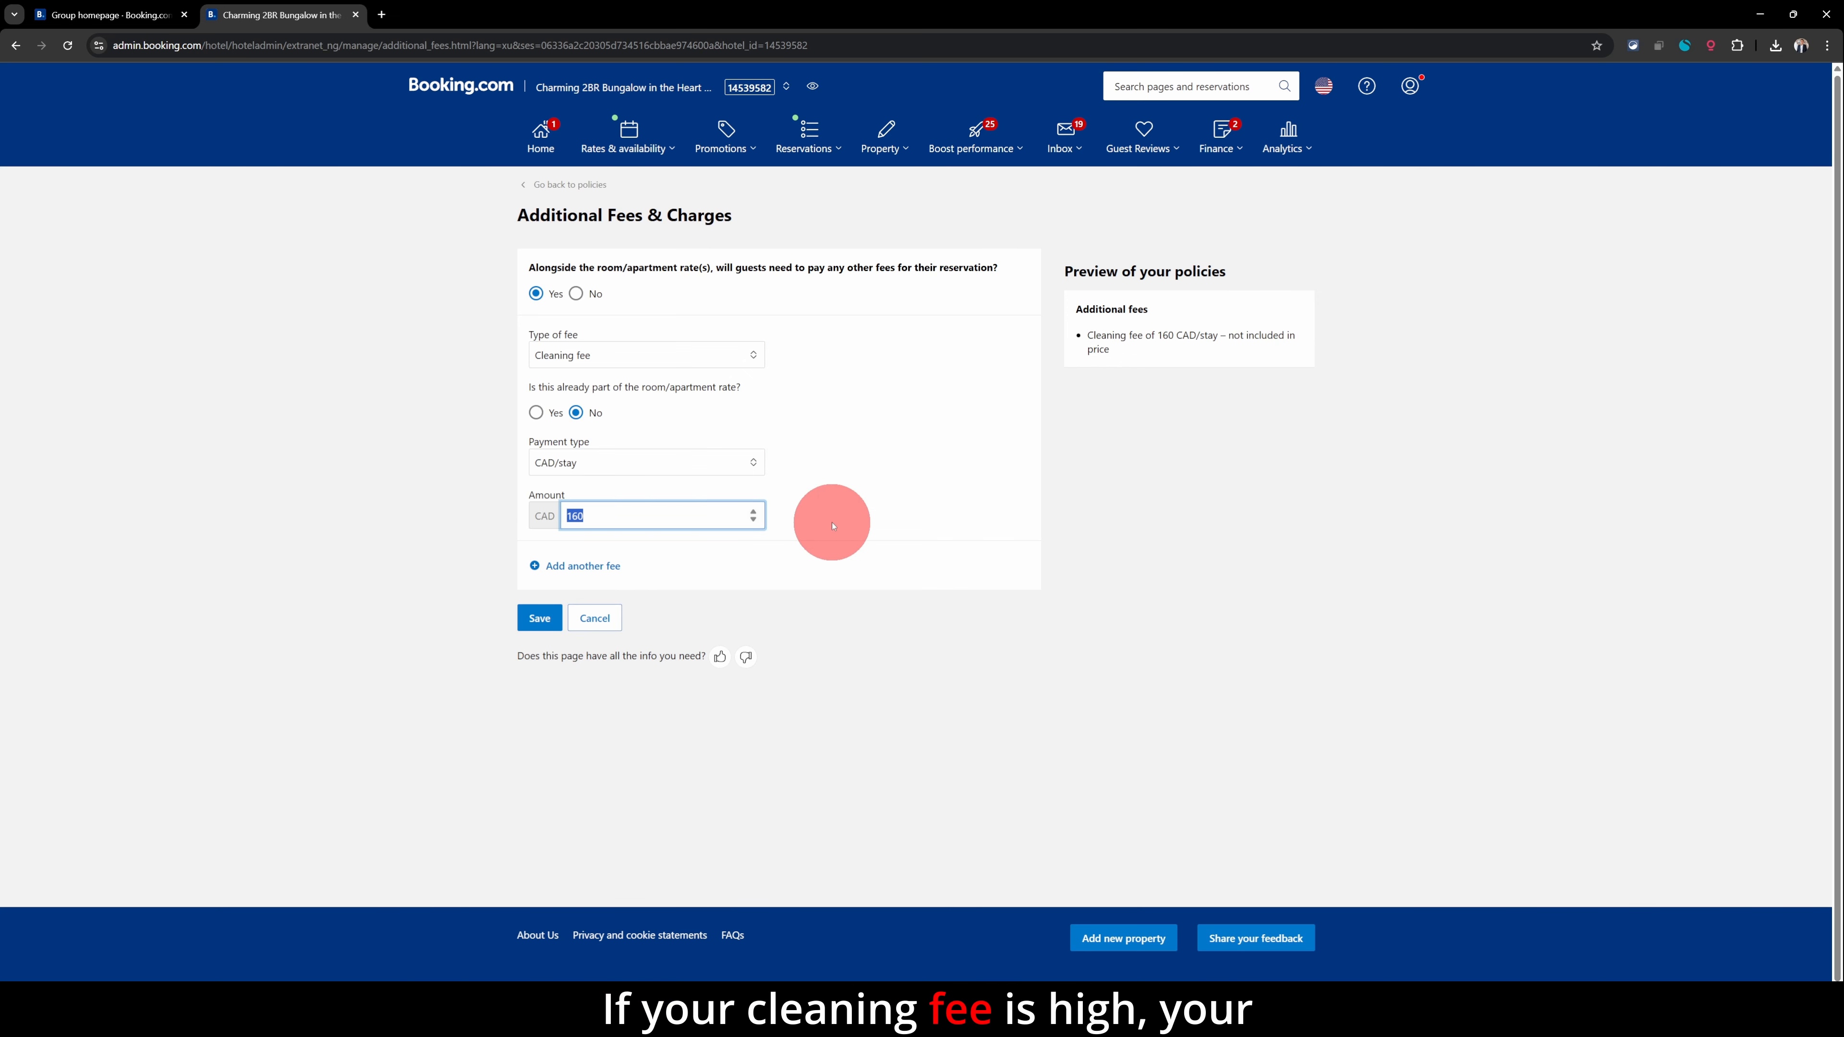
click(833, 524)
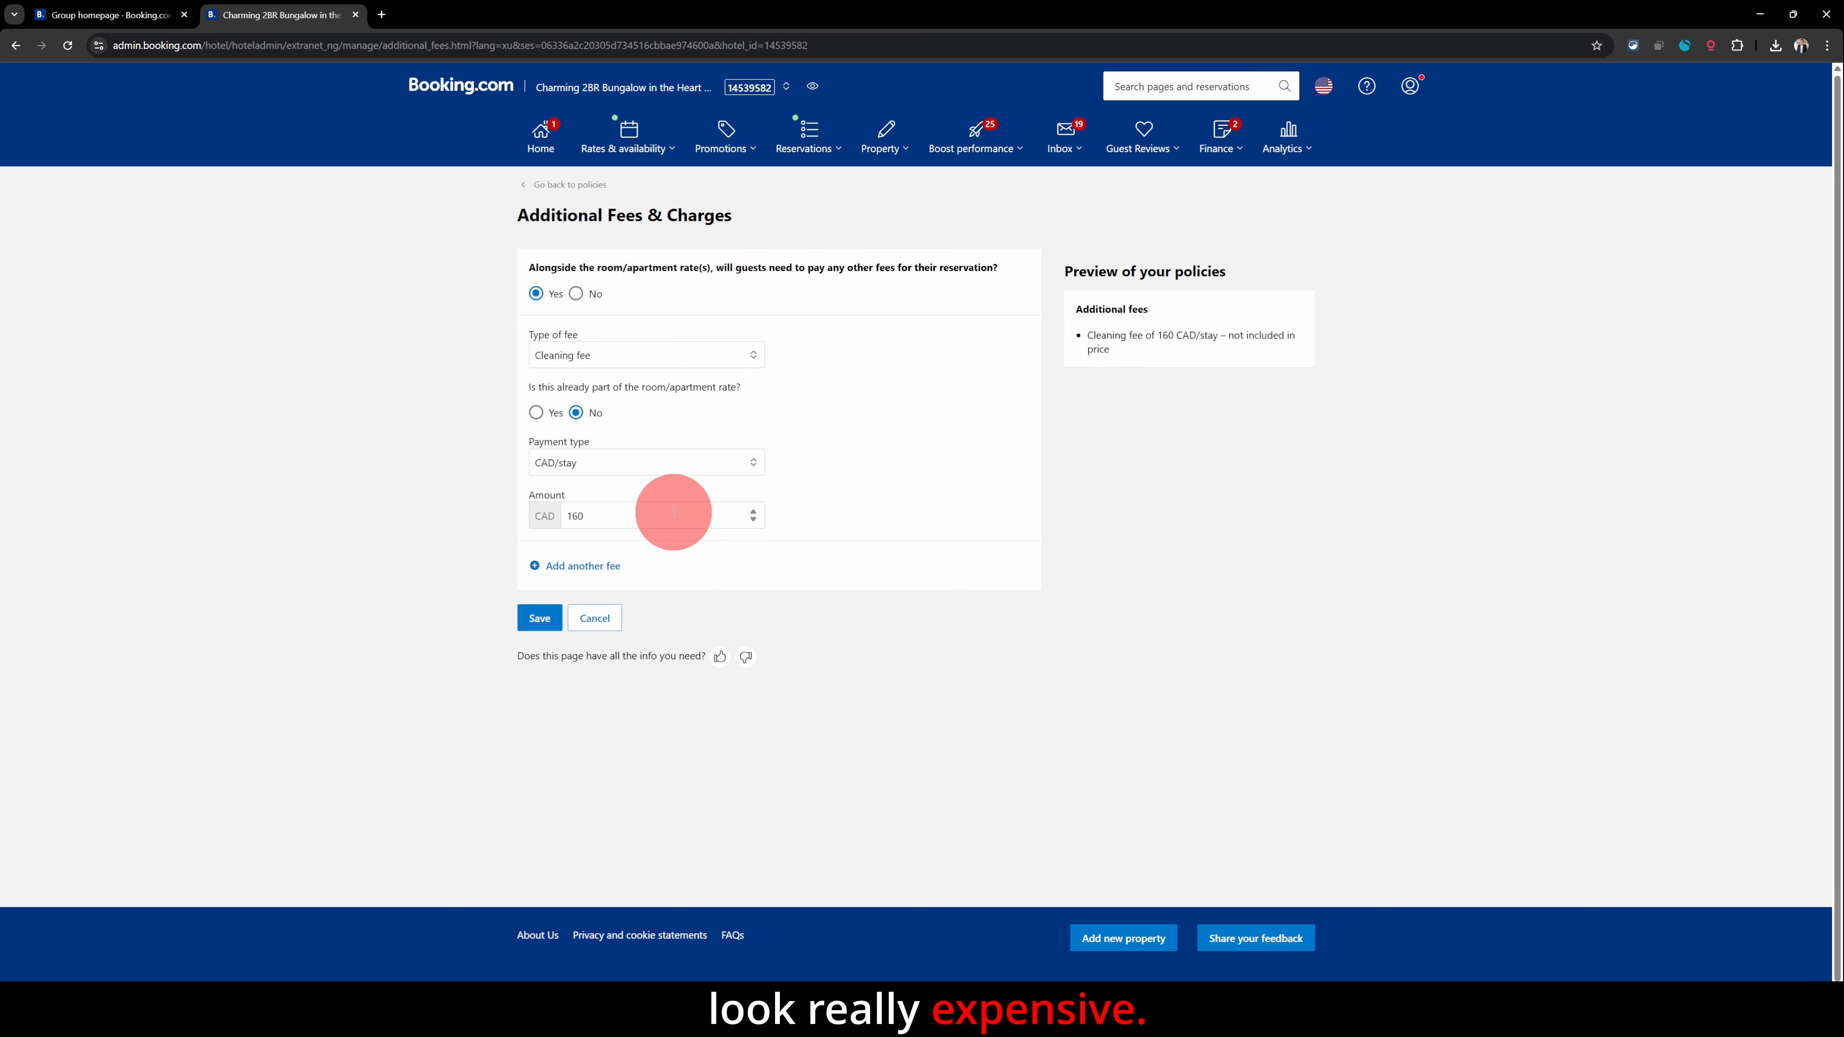
click(601, 616)
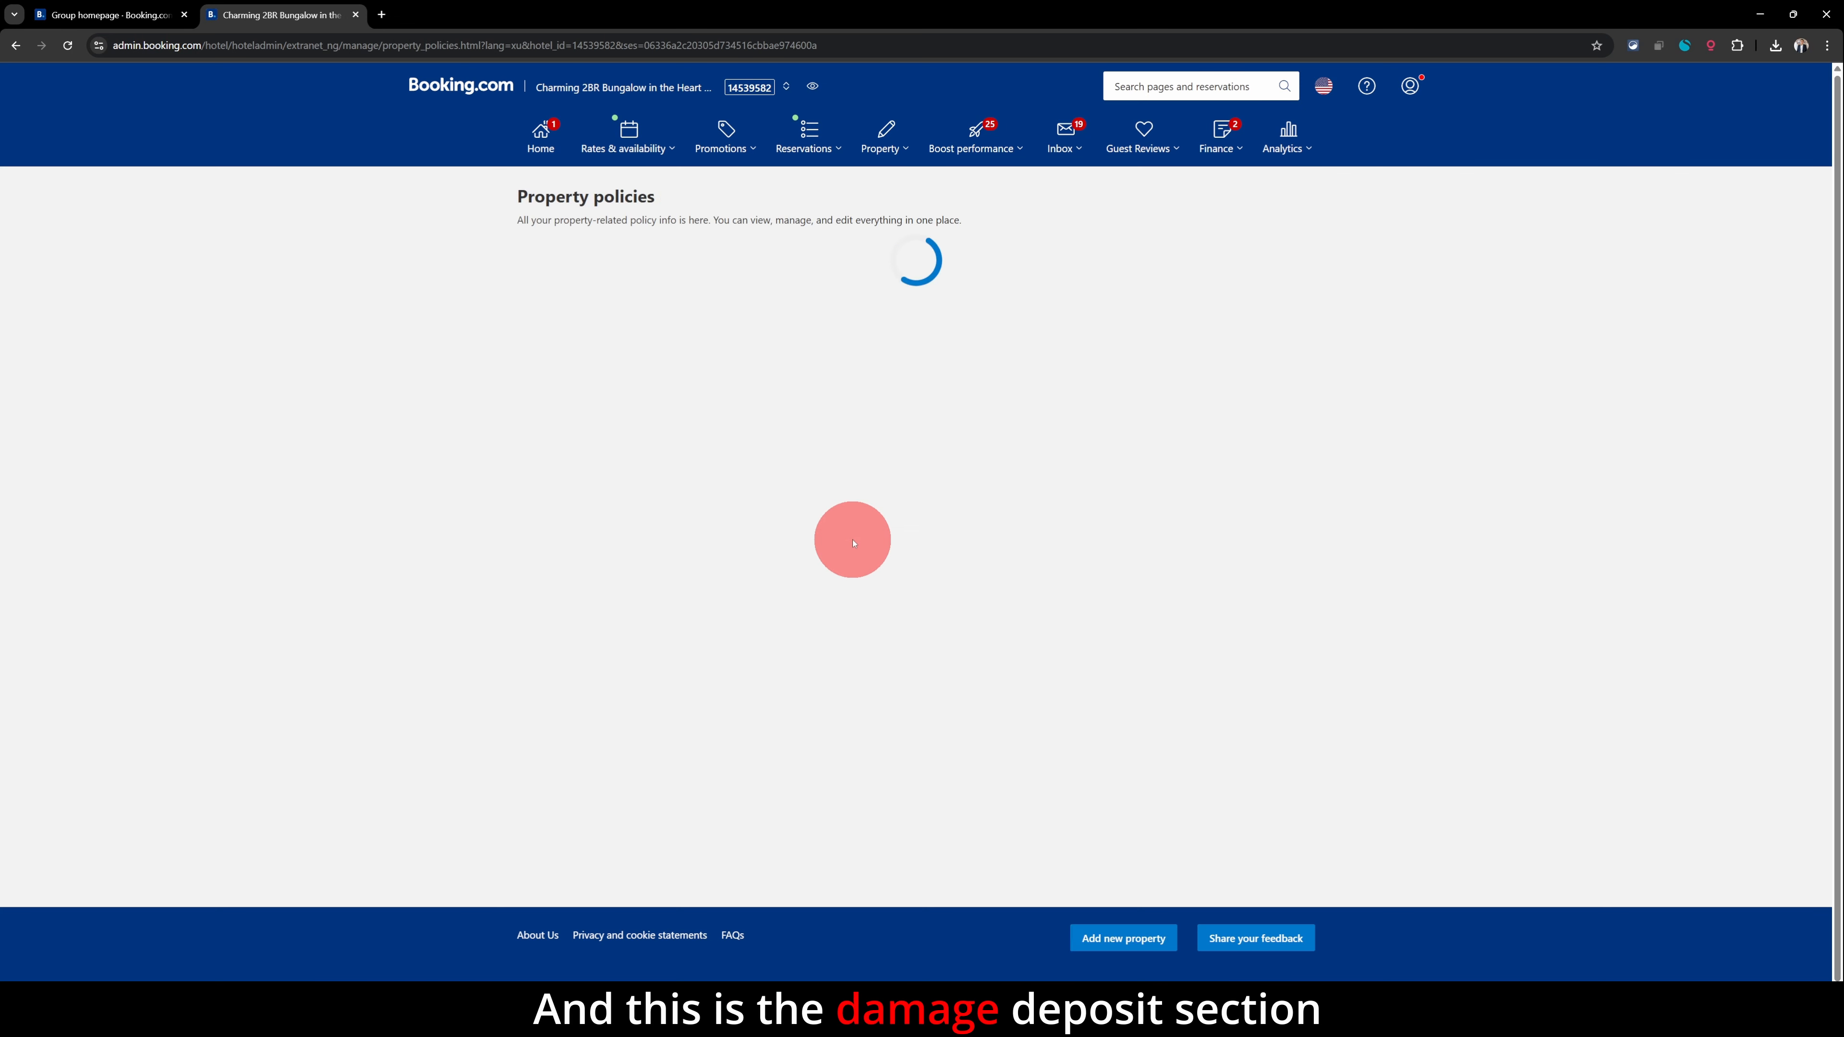
- Open the damage policy options and compare the damage program facilitated by Booking.com with handling damage deposits yourself
scroll(846, 541, down, 5)
click(569, 871)
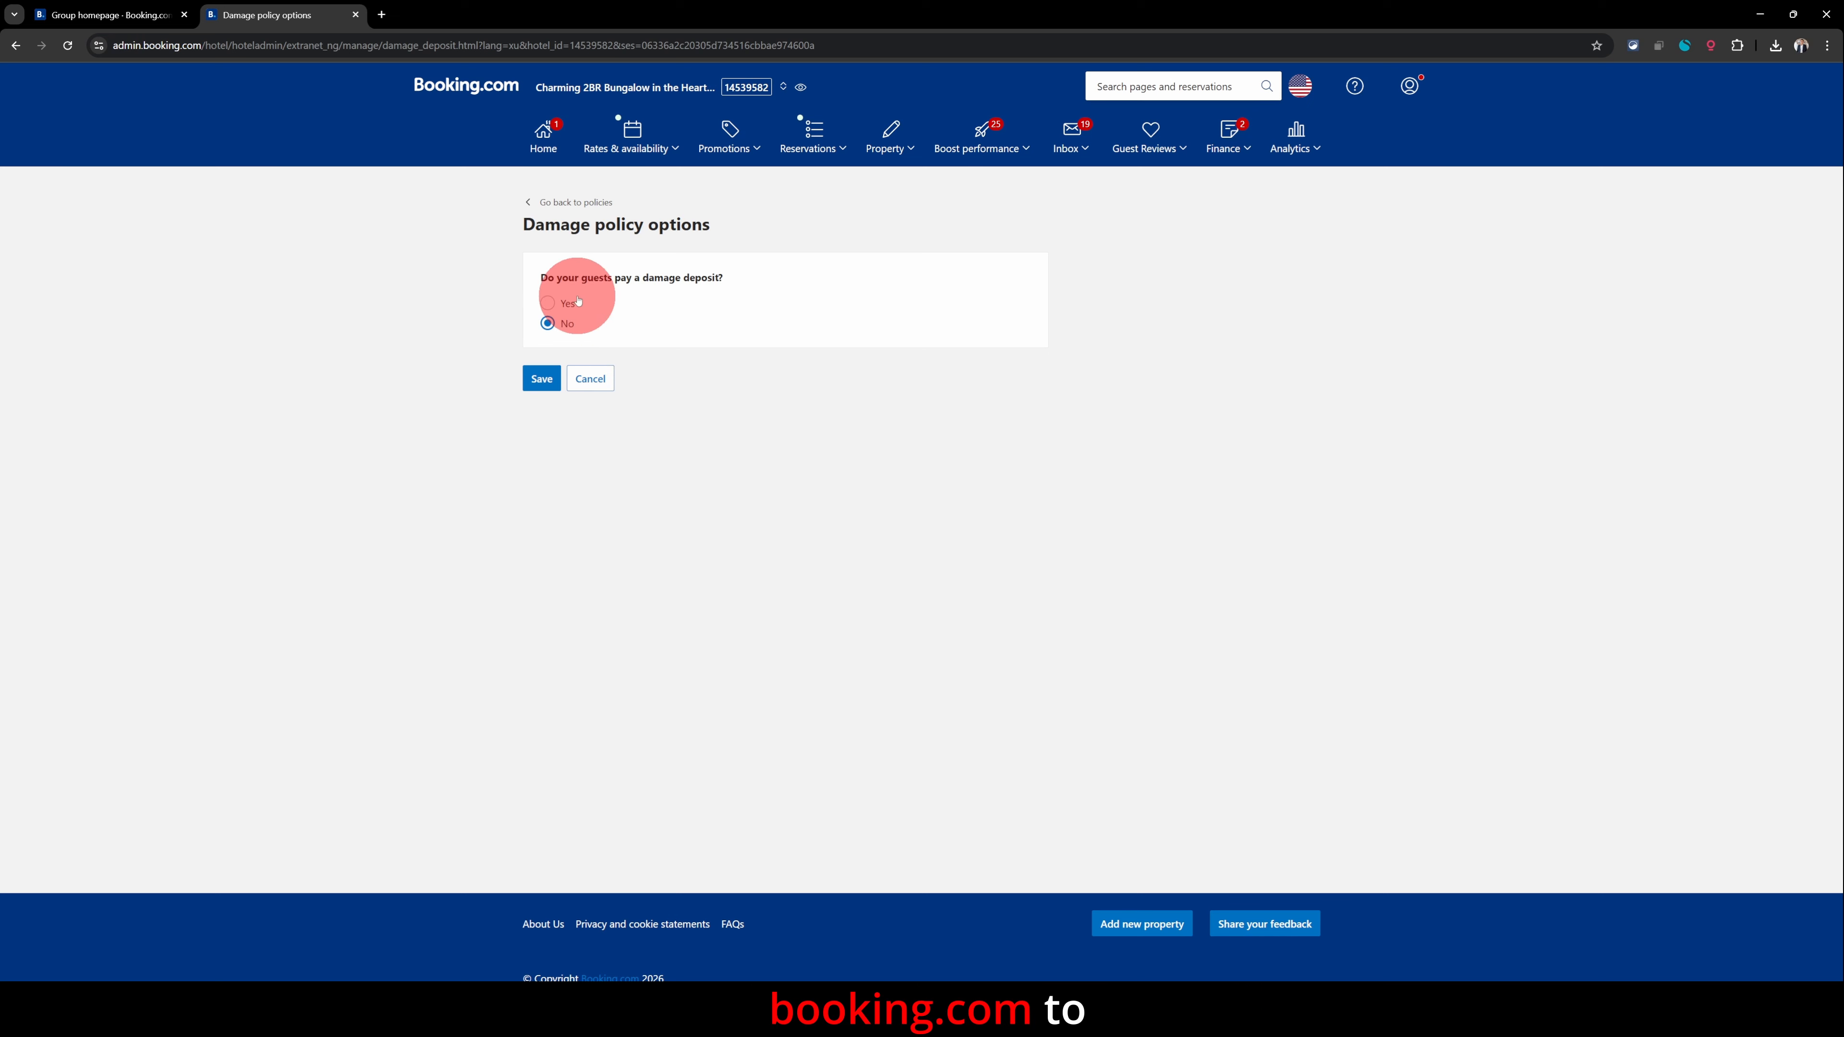
click(549, 304)
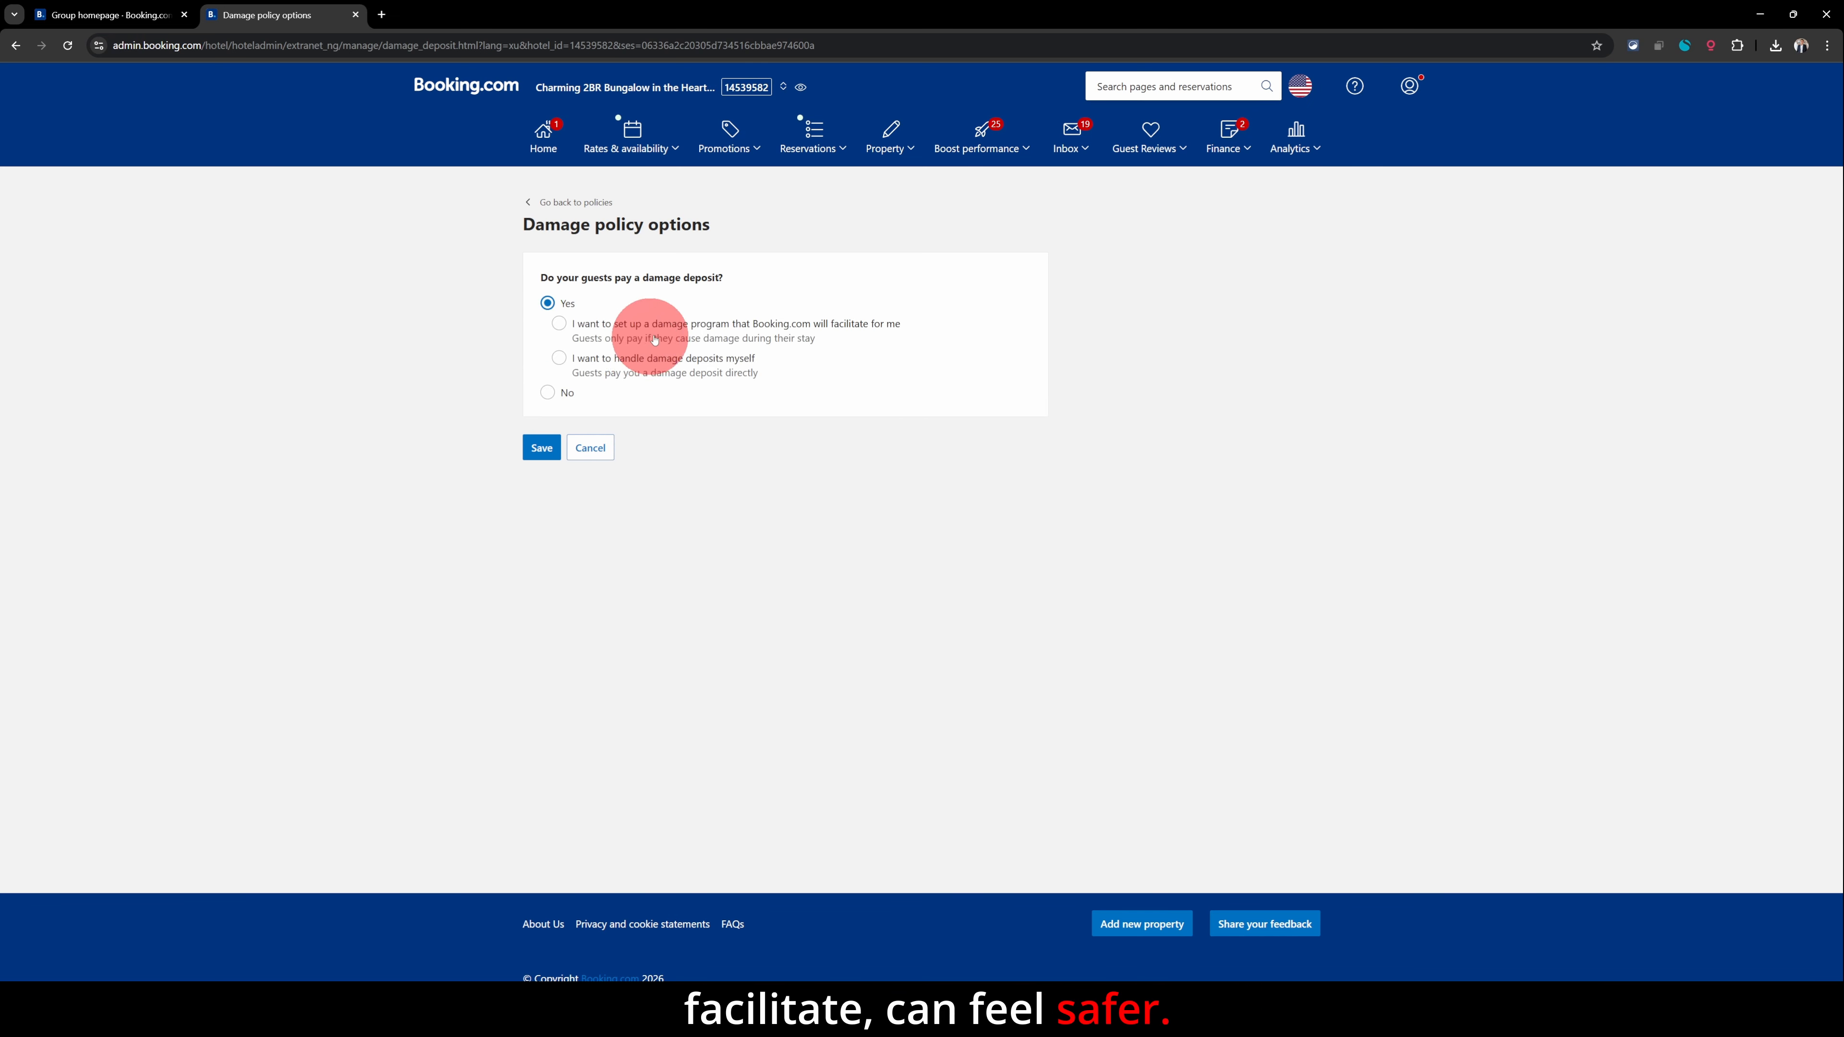
click(636, 323)
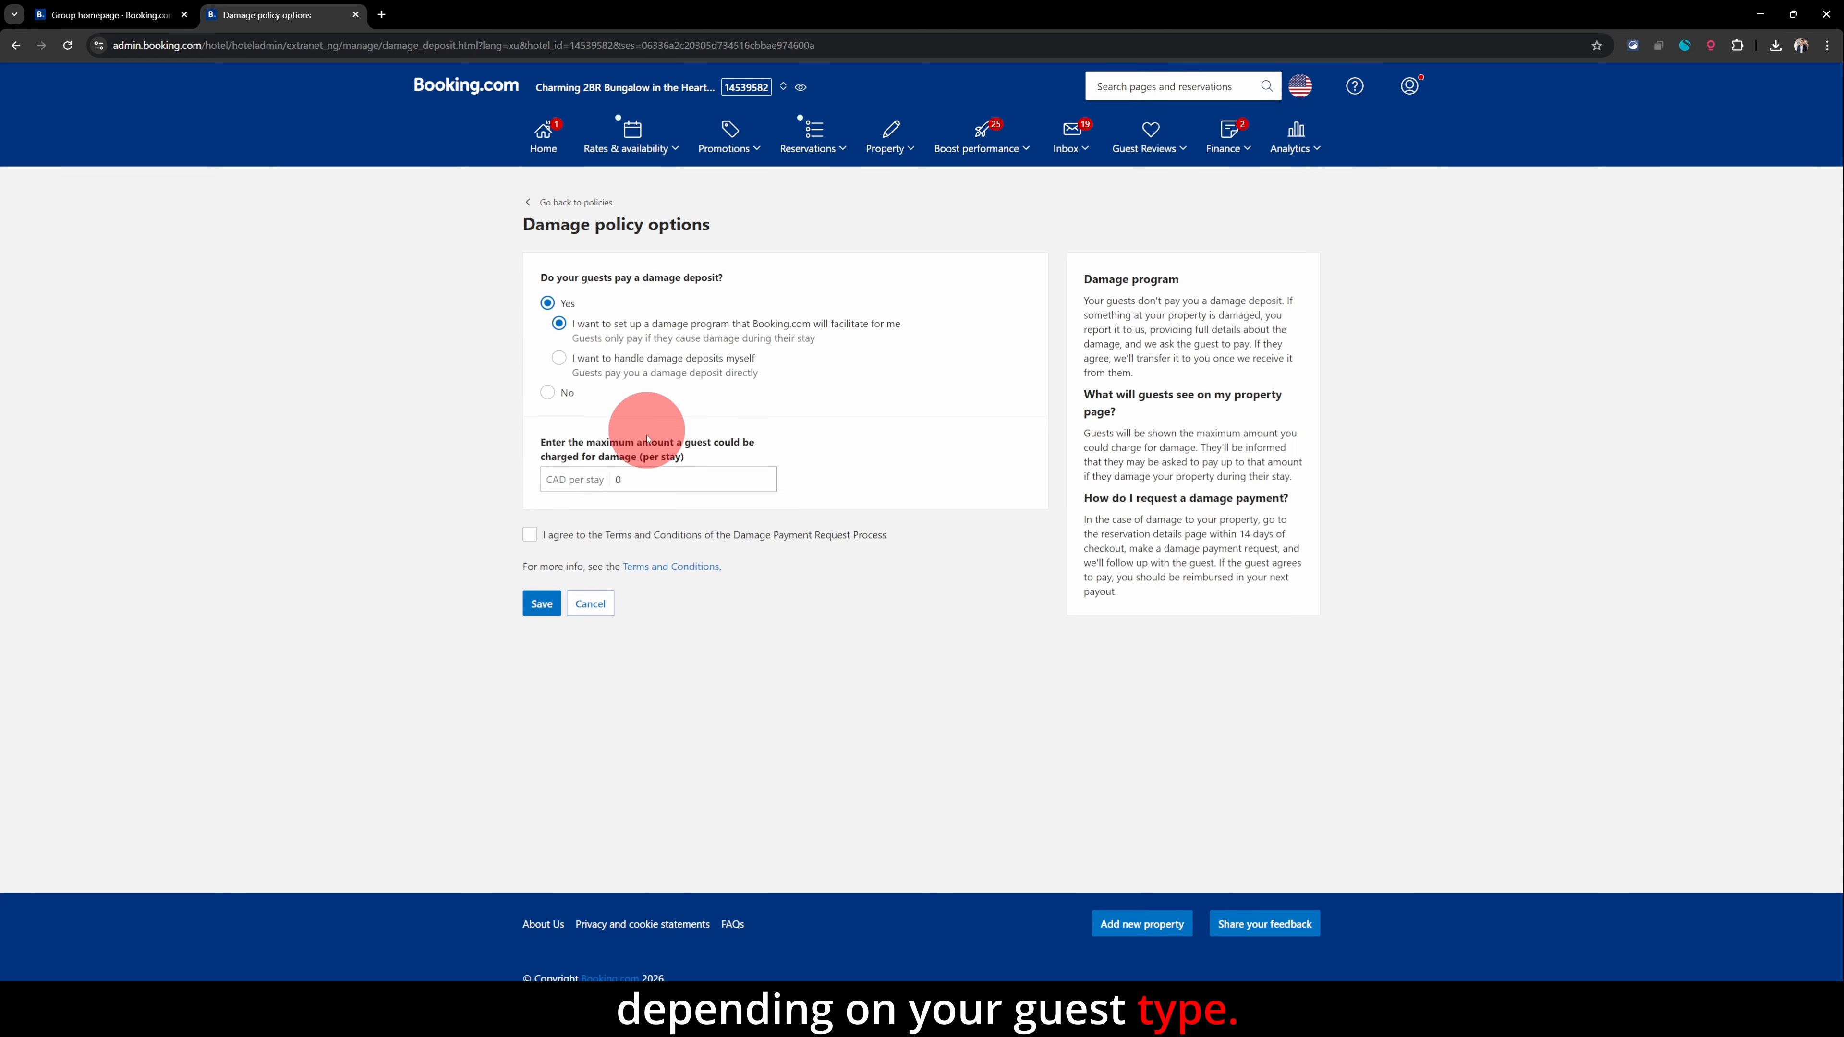
click(639, 363)
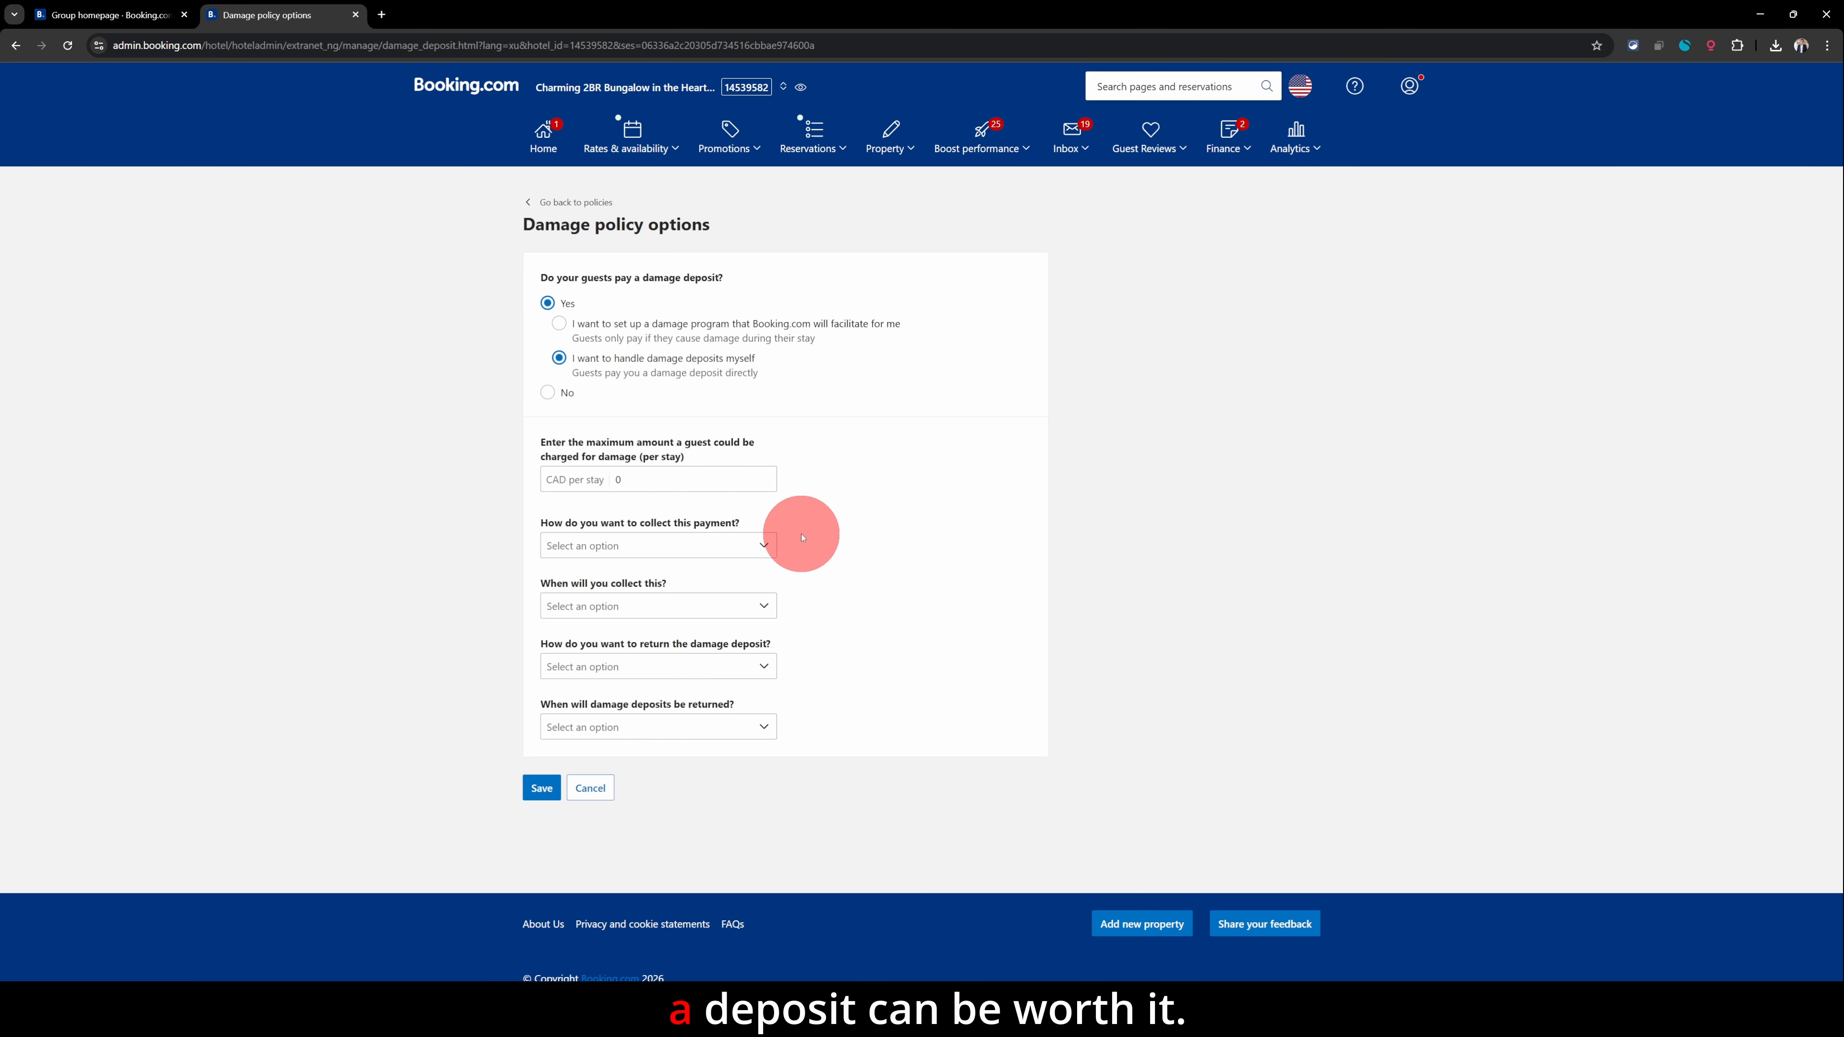
click(696, 333)
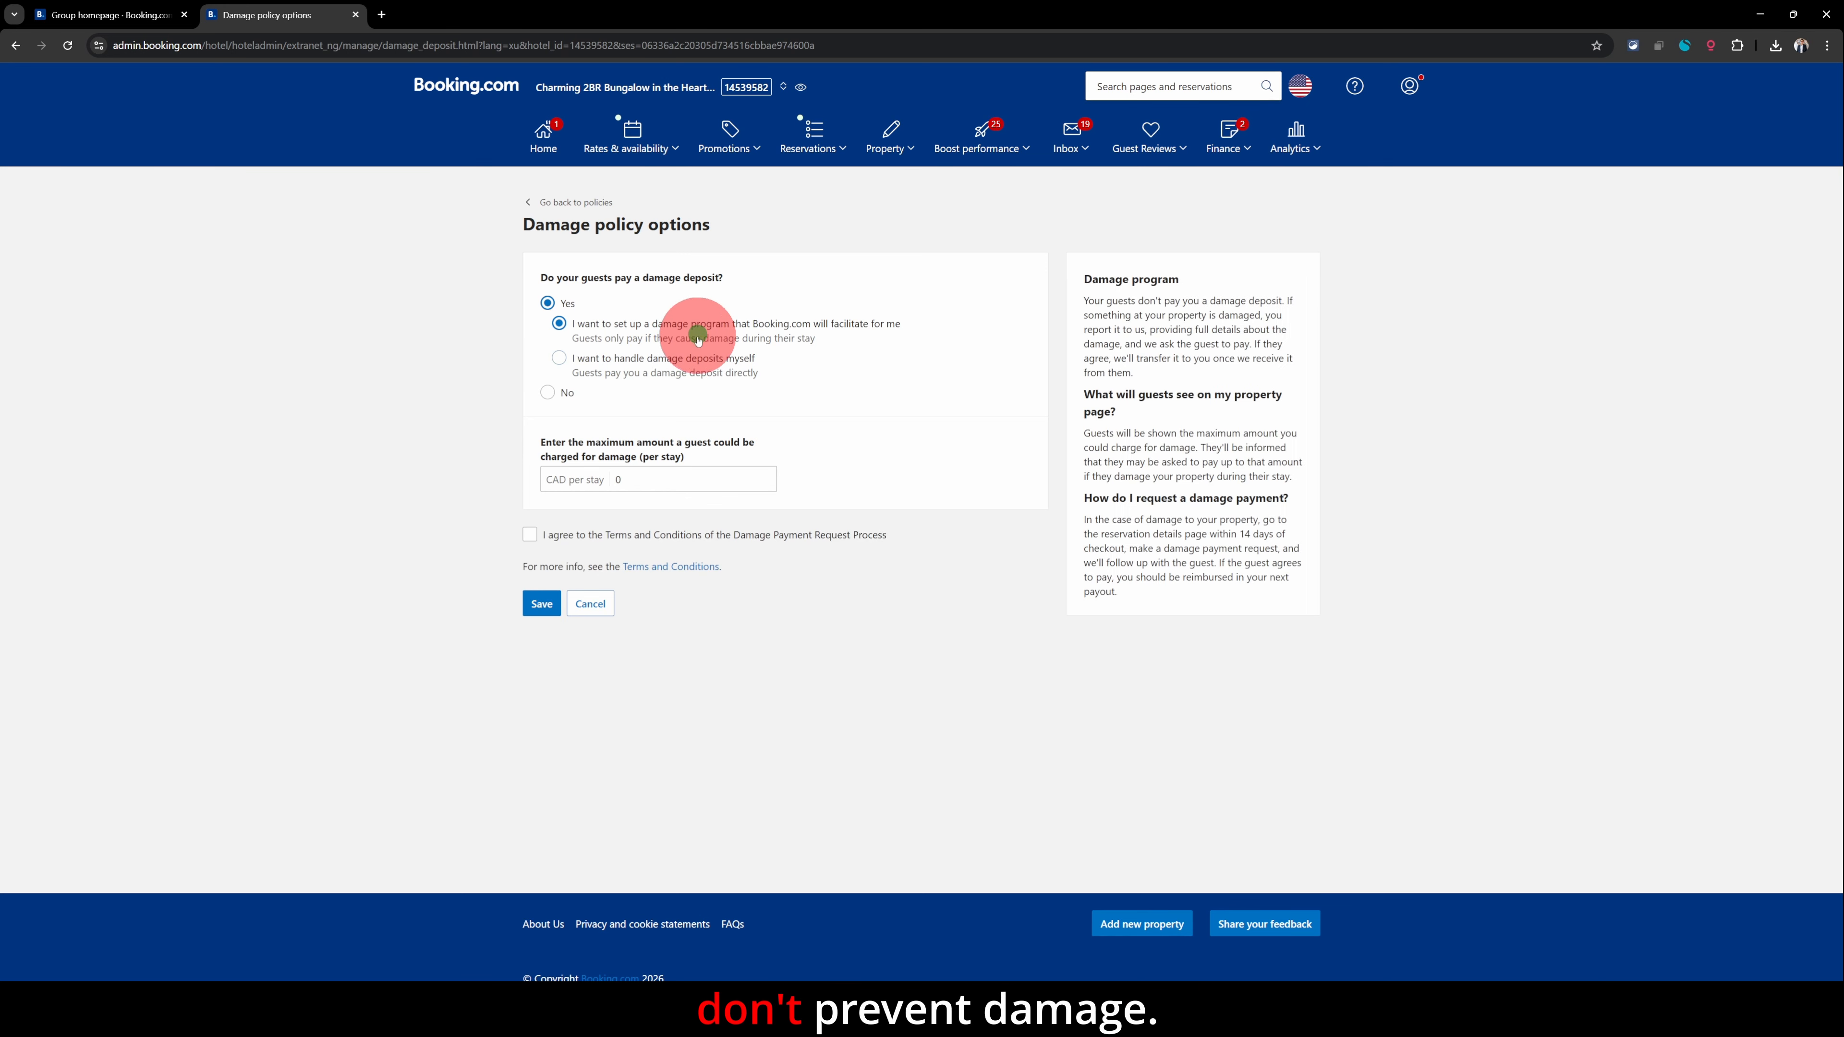
- Switch the damage deposit answer between No and Yes, leave it at No, and return to the property policies without saving
click(559, 397)
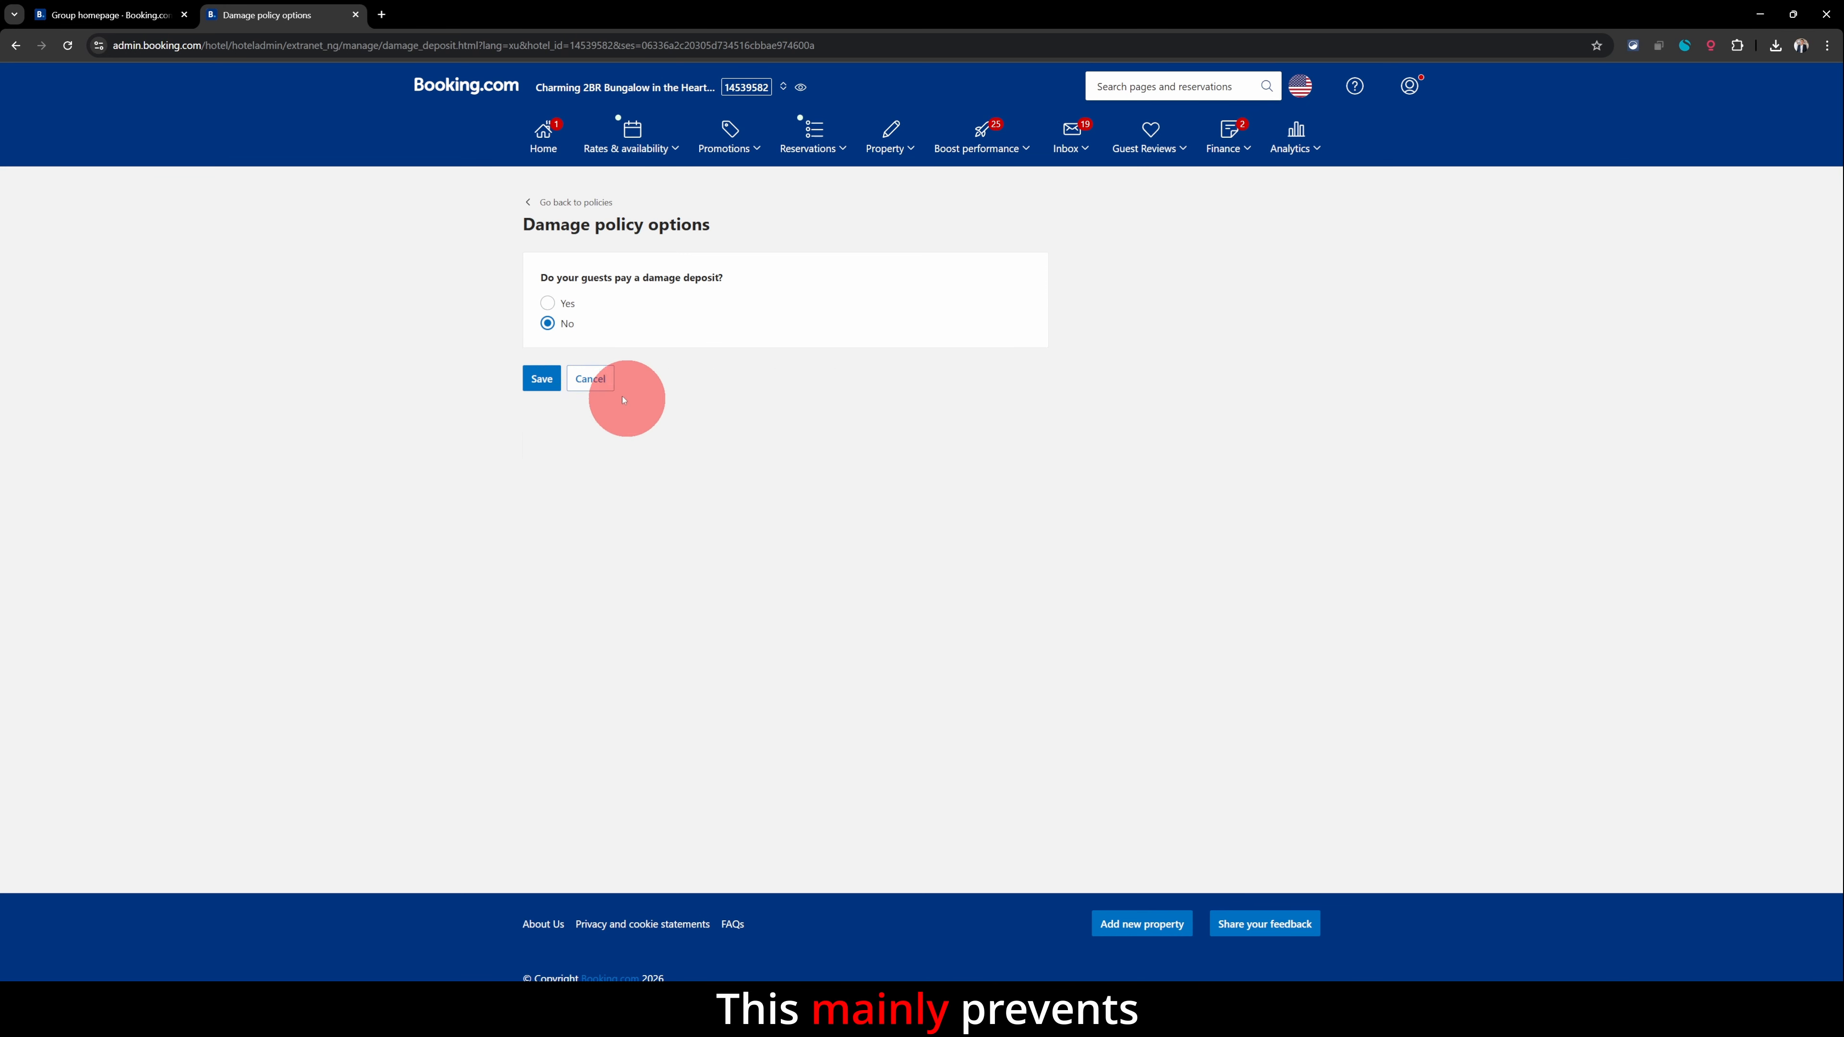
click(565, 303)
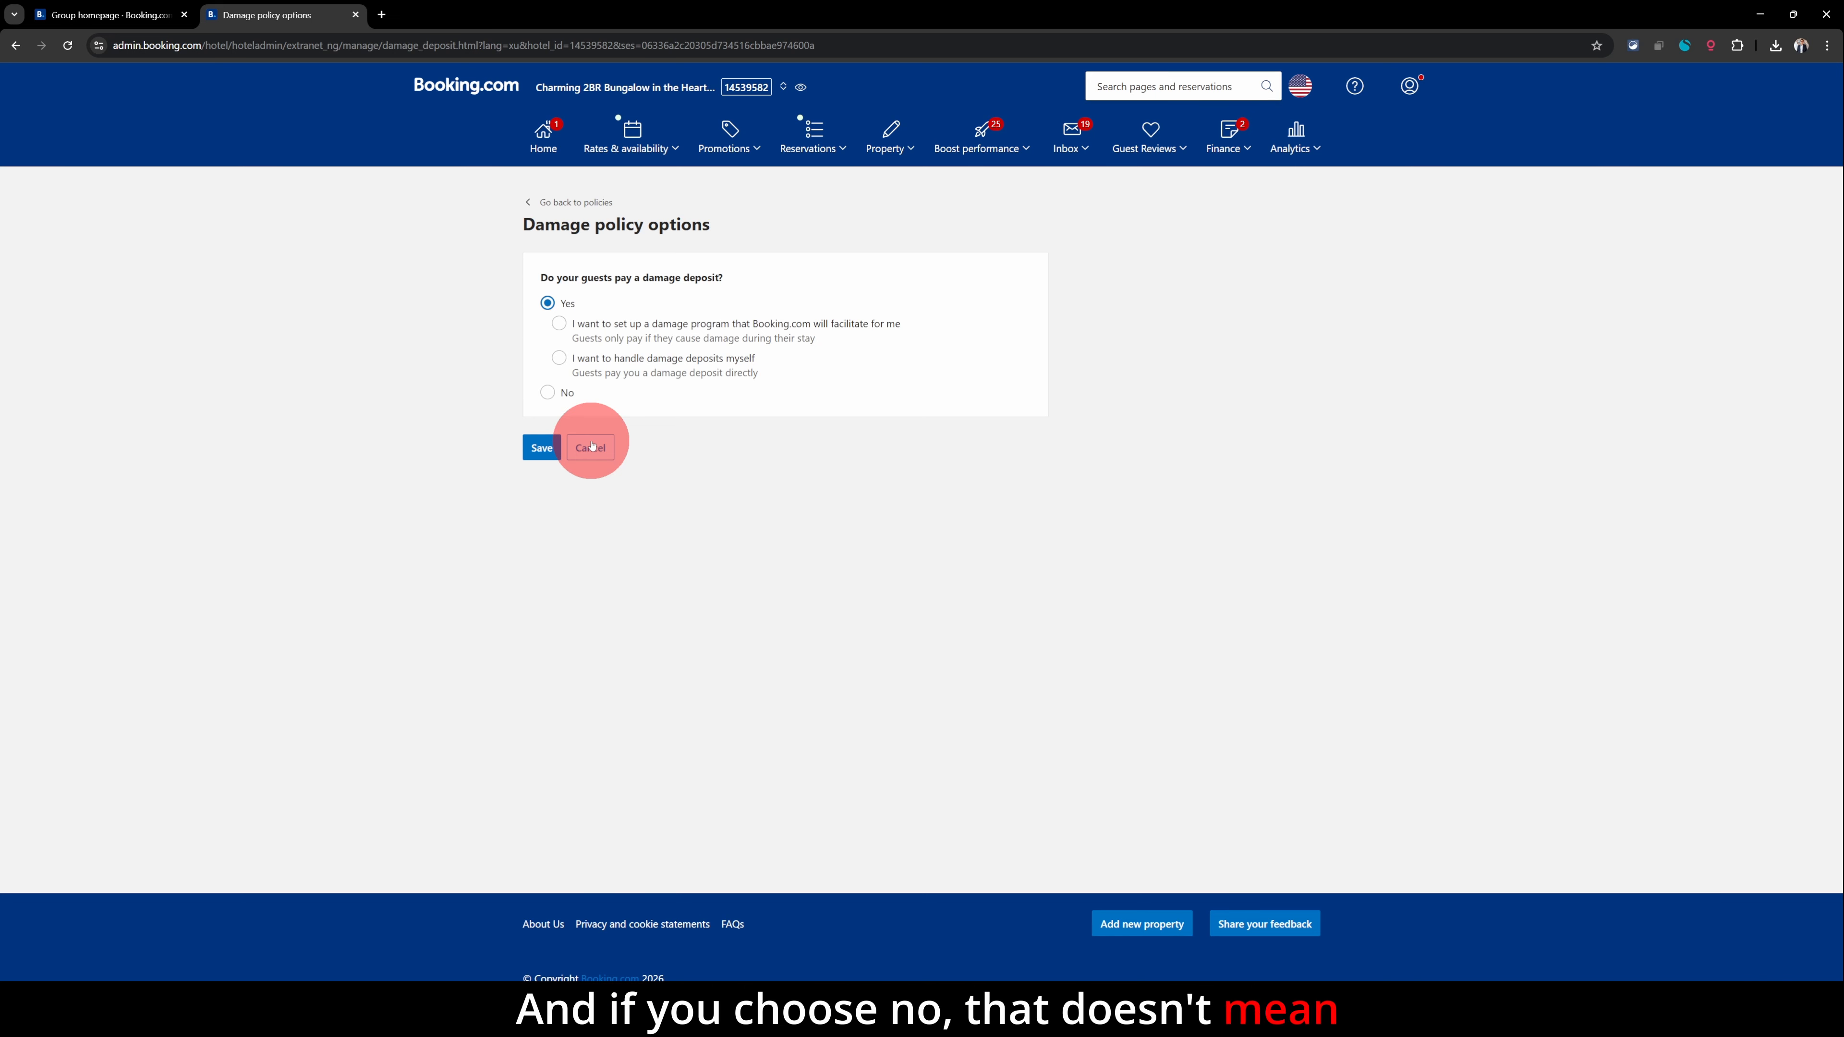
click(575, 392)
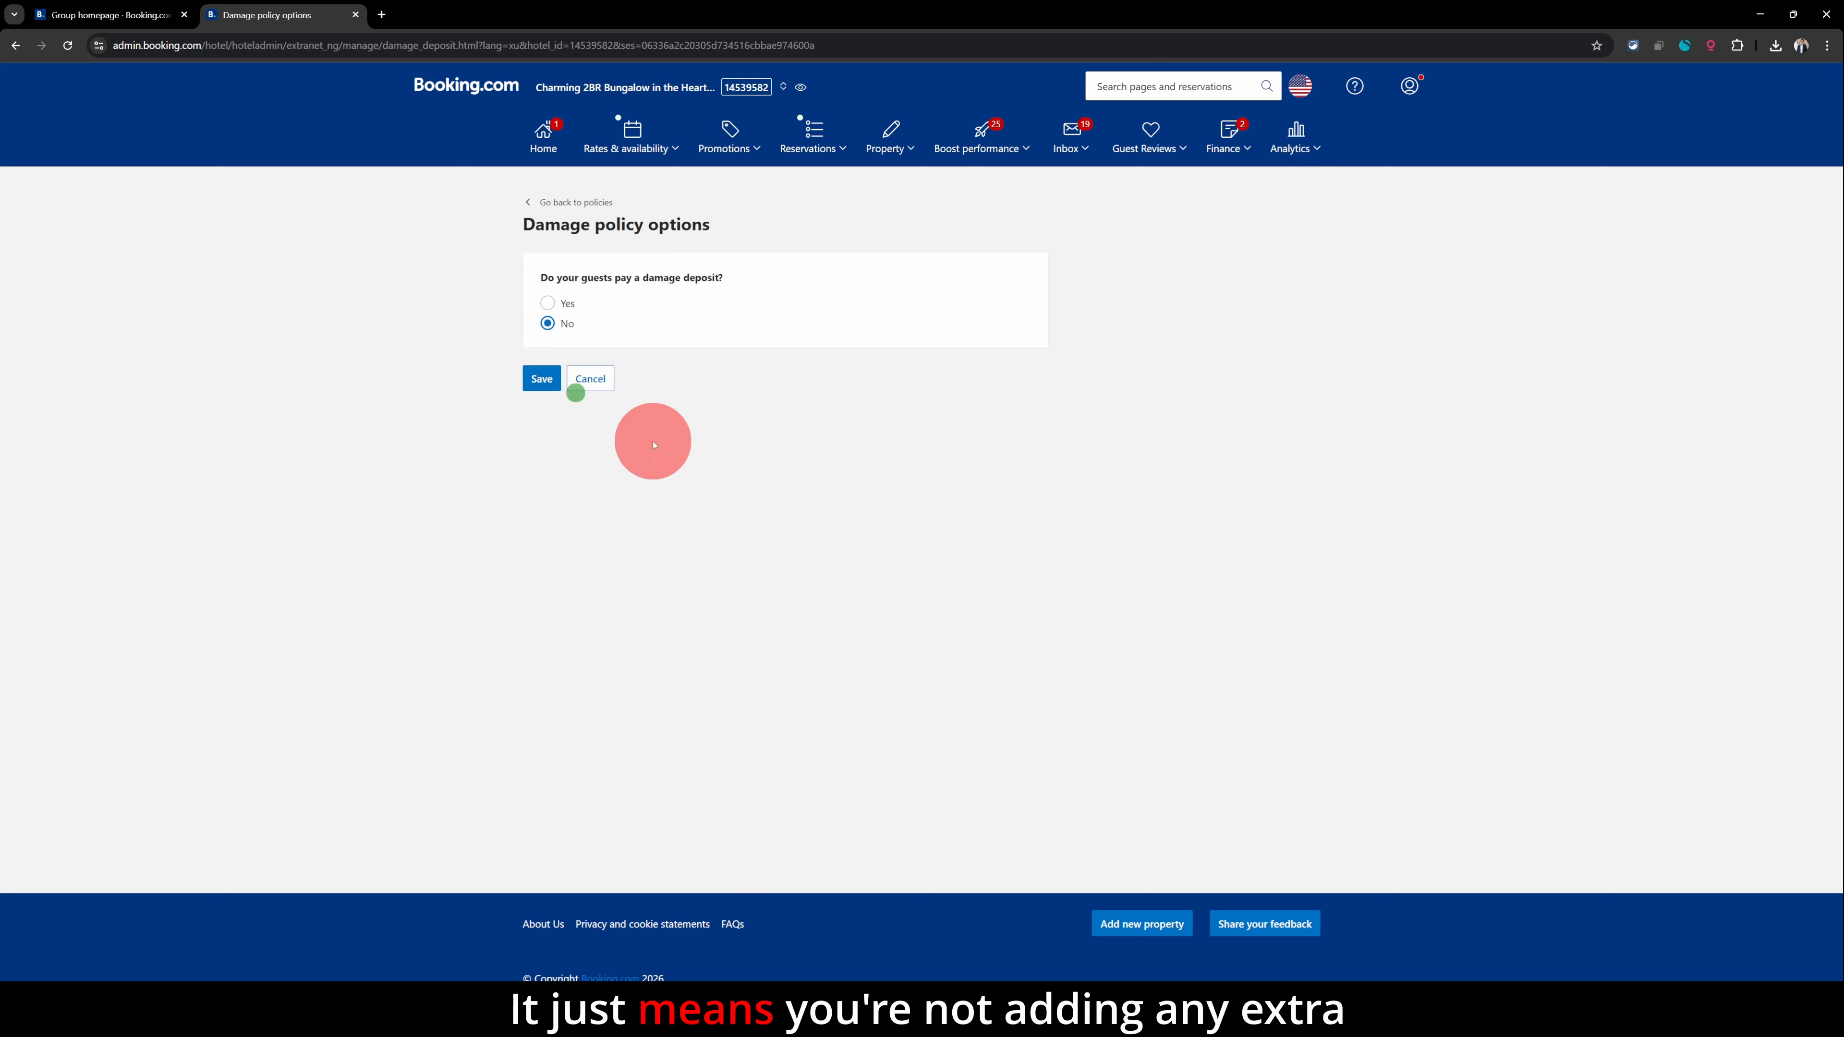
click(598, 380)
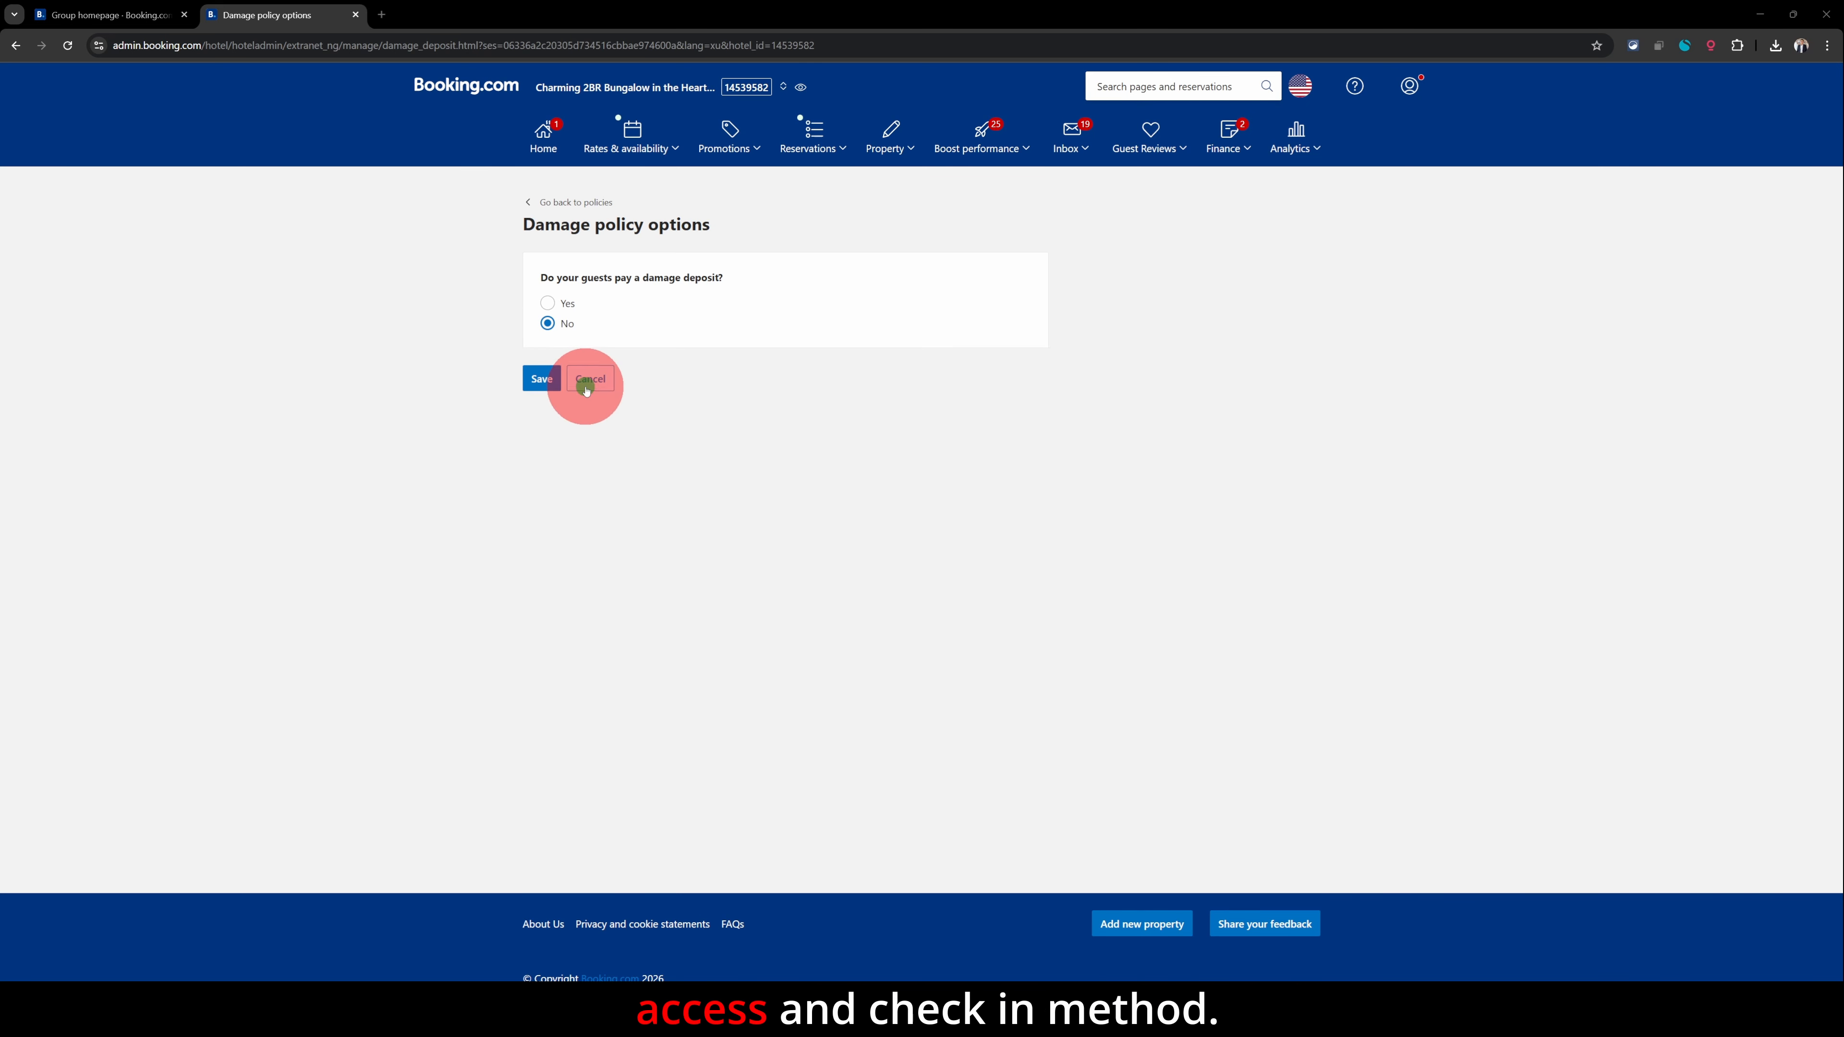
click(587, 385)
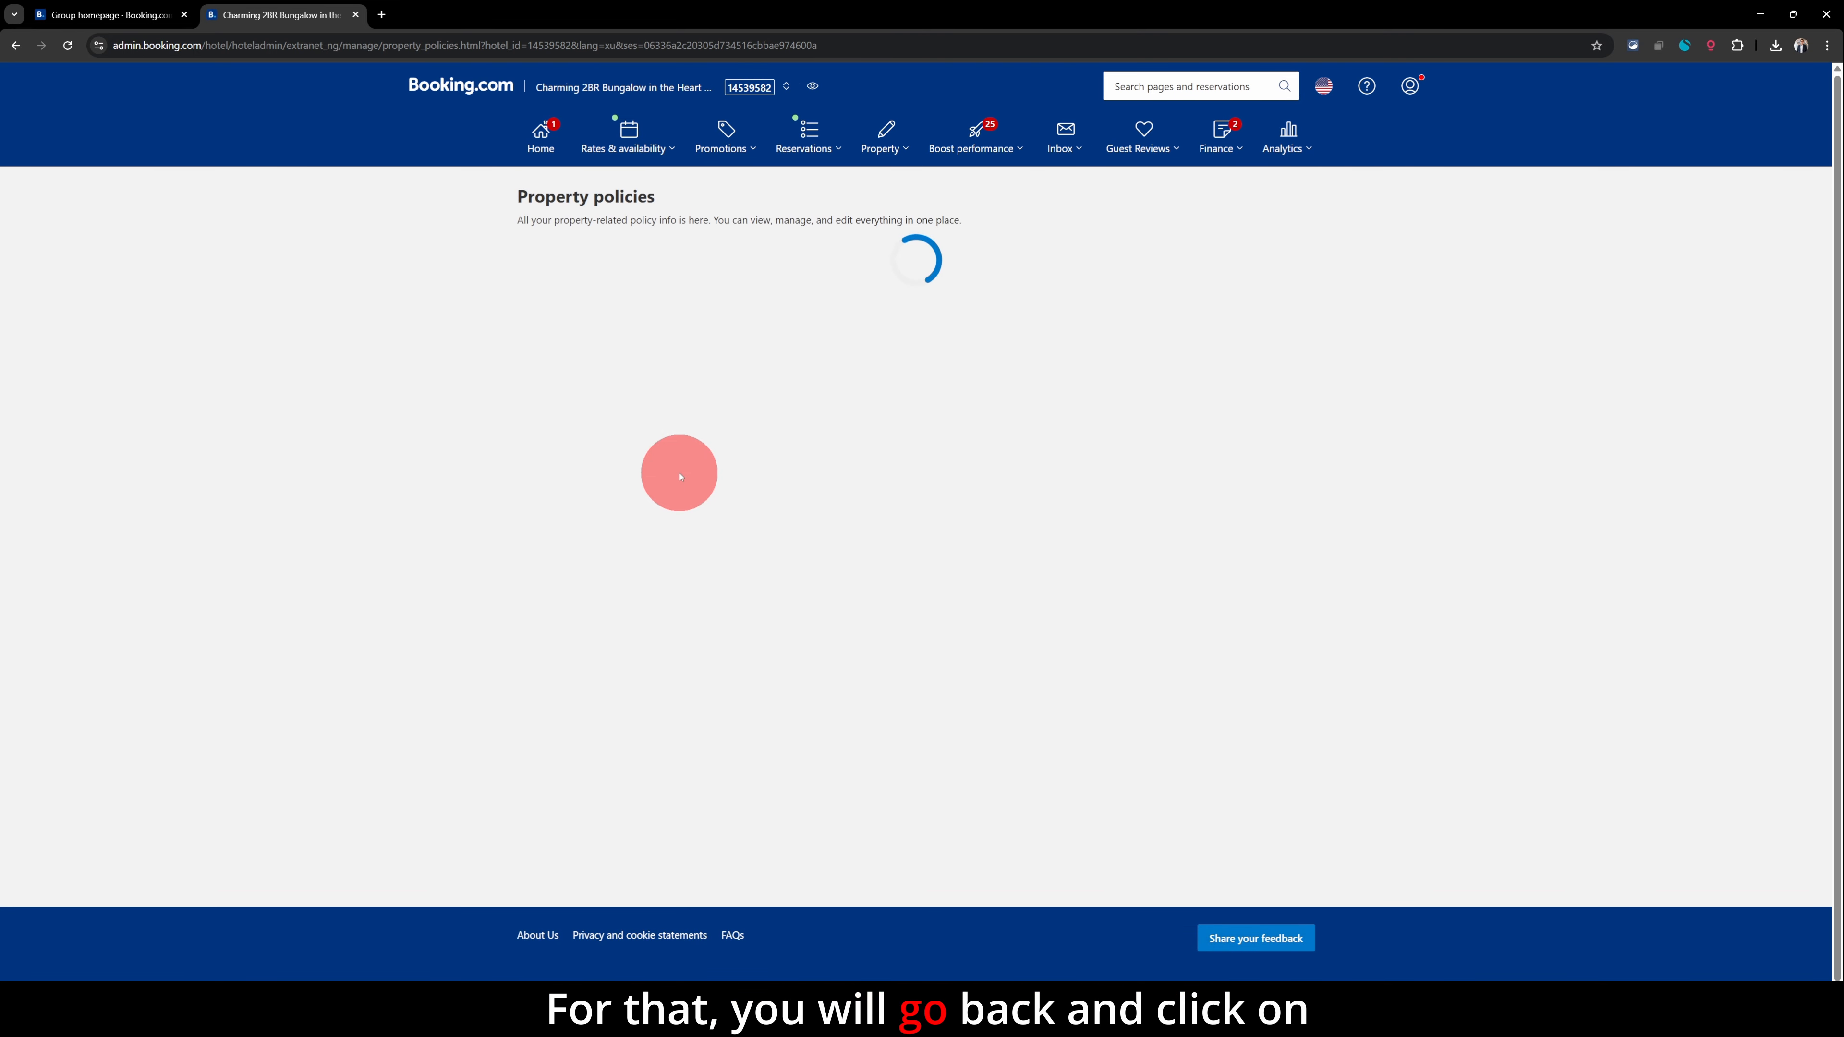
- Open the key pick-up settings, compare check-in at a different location with on location, and return to the property policies without saving
scroll(868, 632, down, 3)
scroll(869, 631, down, 5)
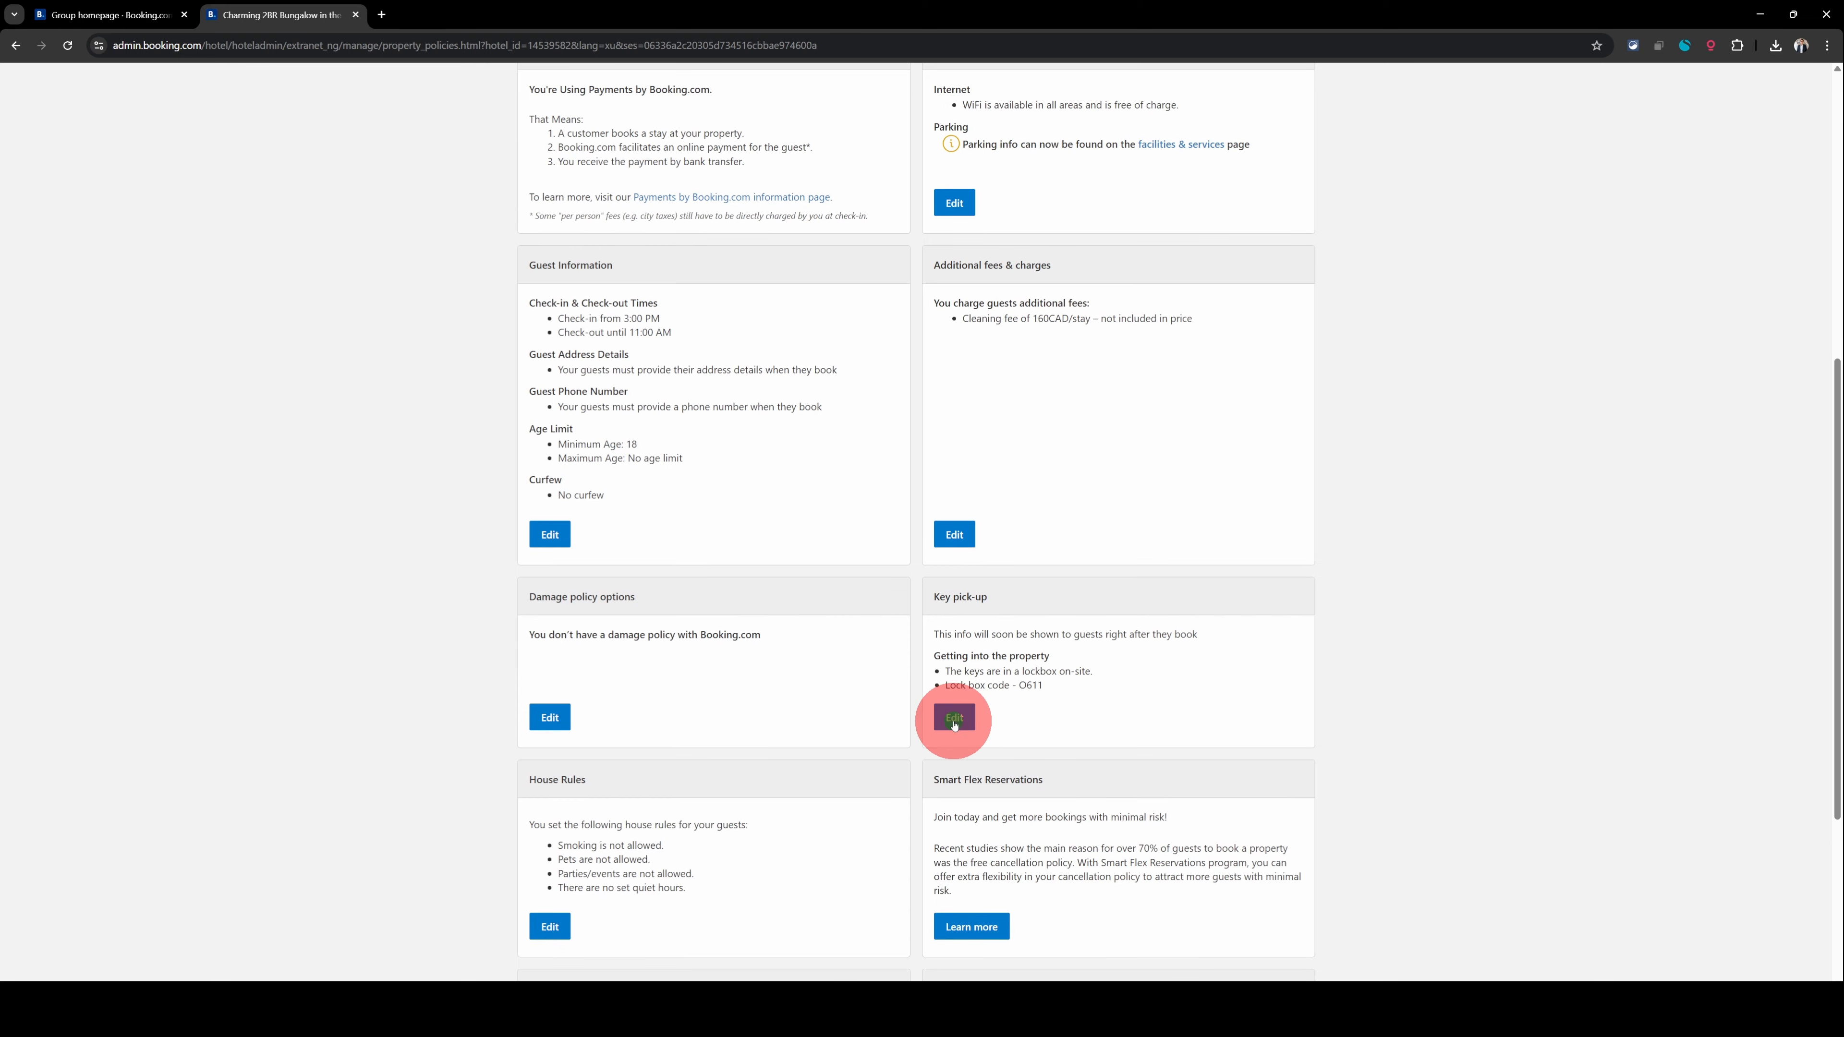
click(954, 719)
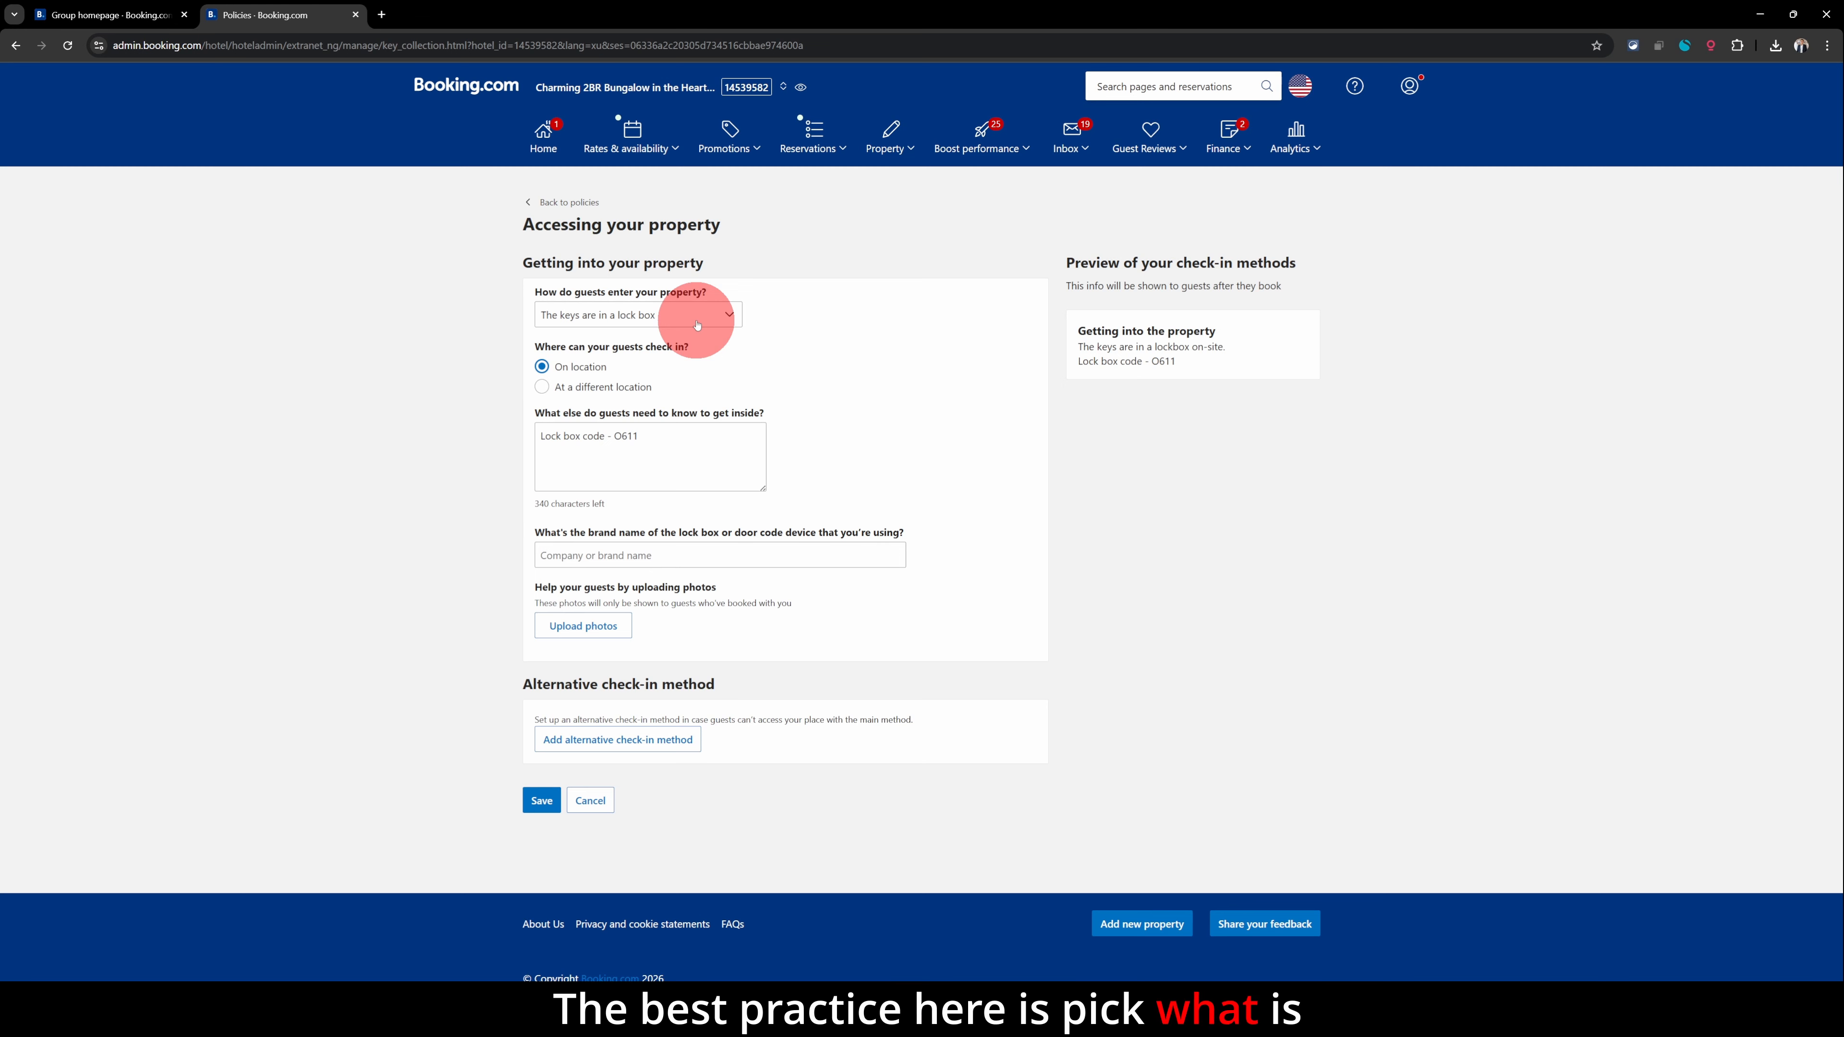
click(643, 391)
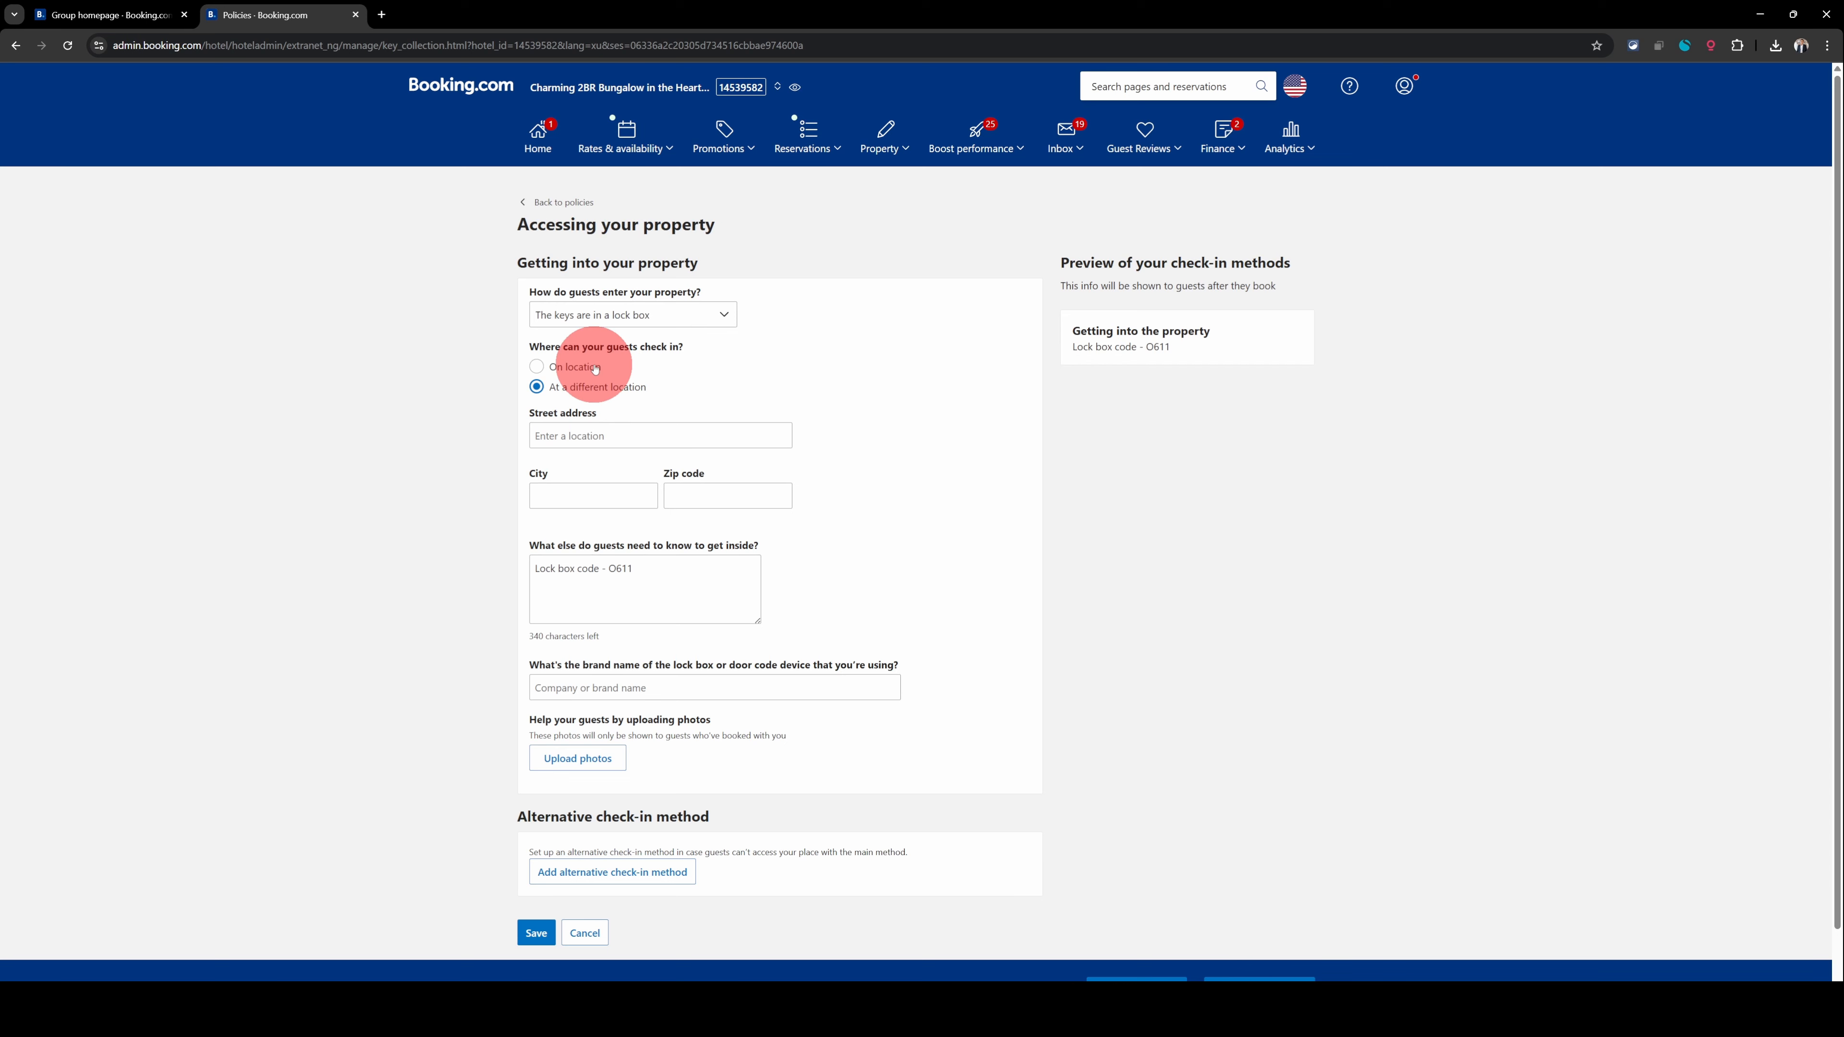
scroll(667, 566, down, 1)
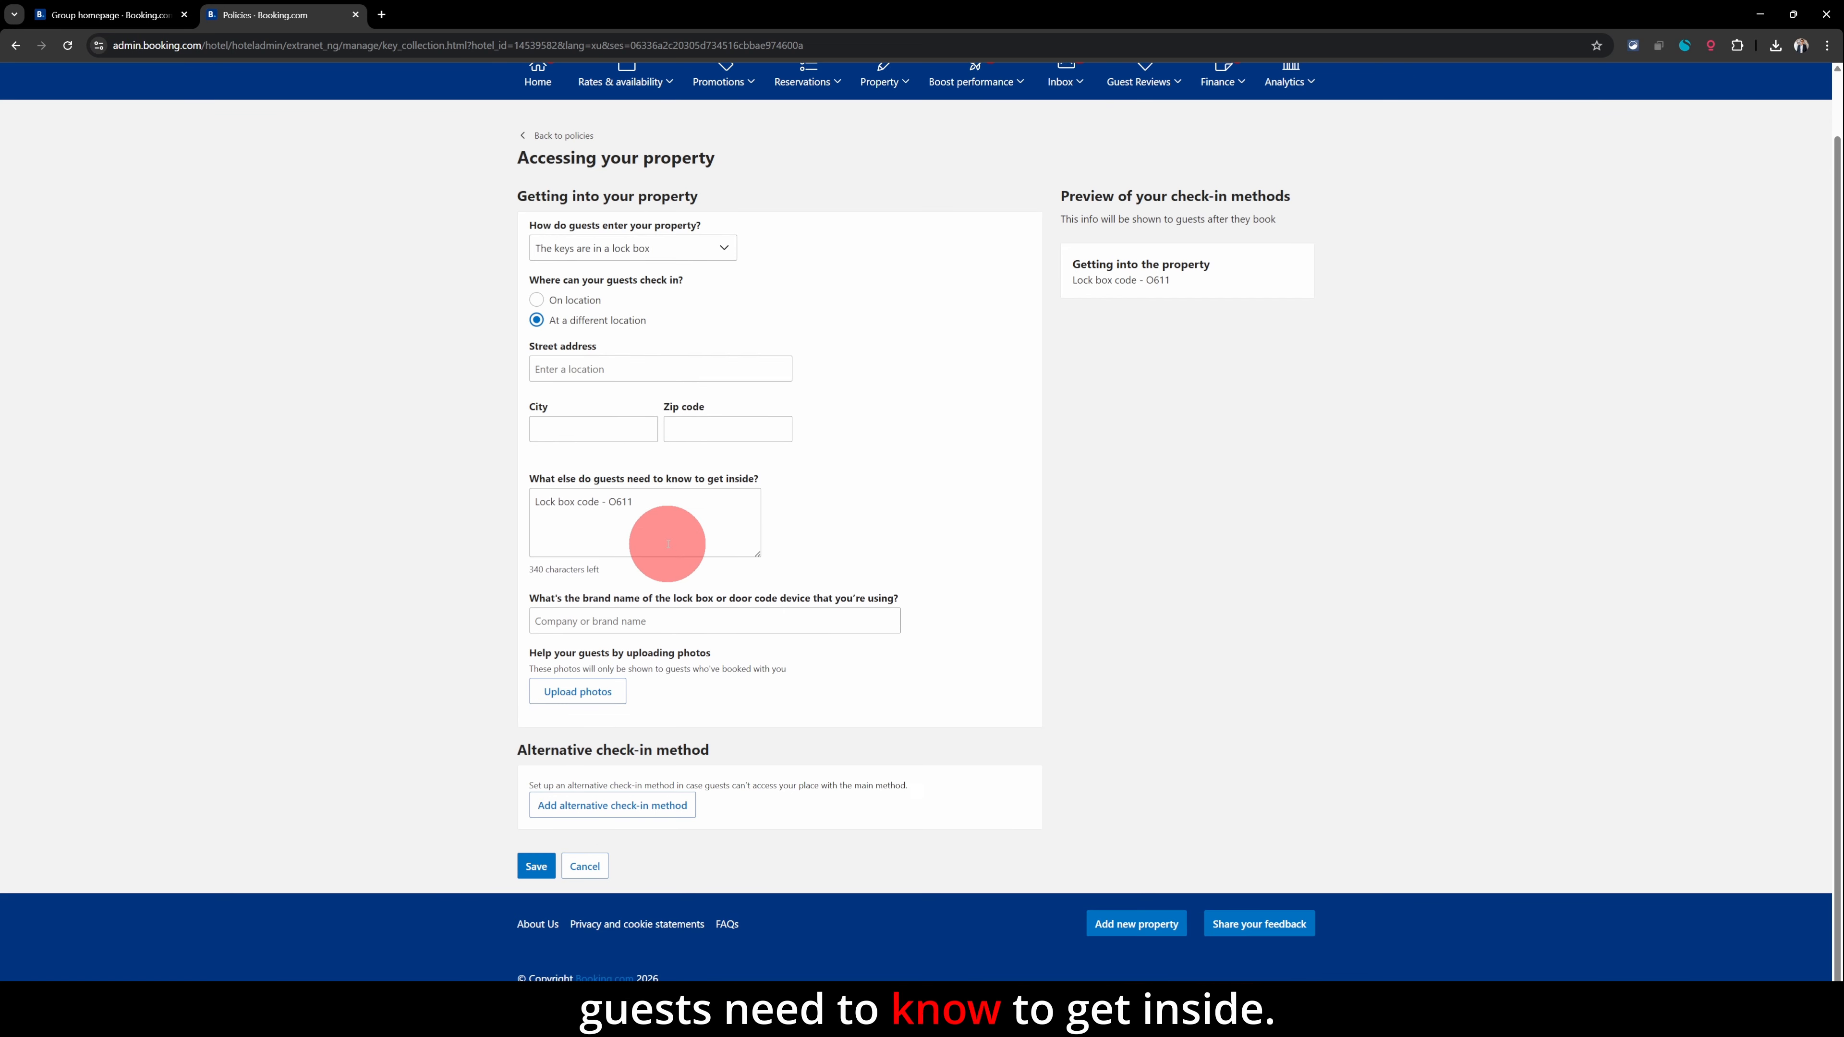
click(588, 302)
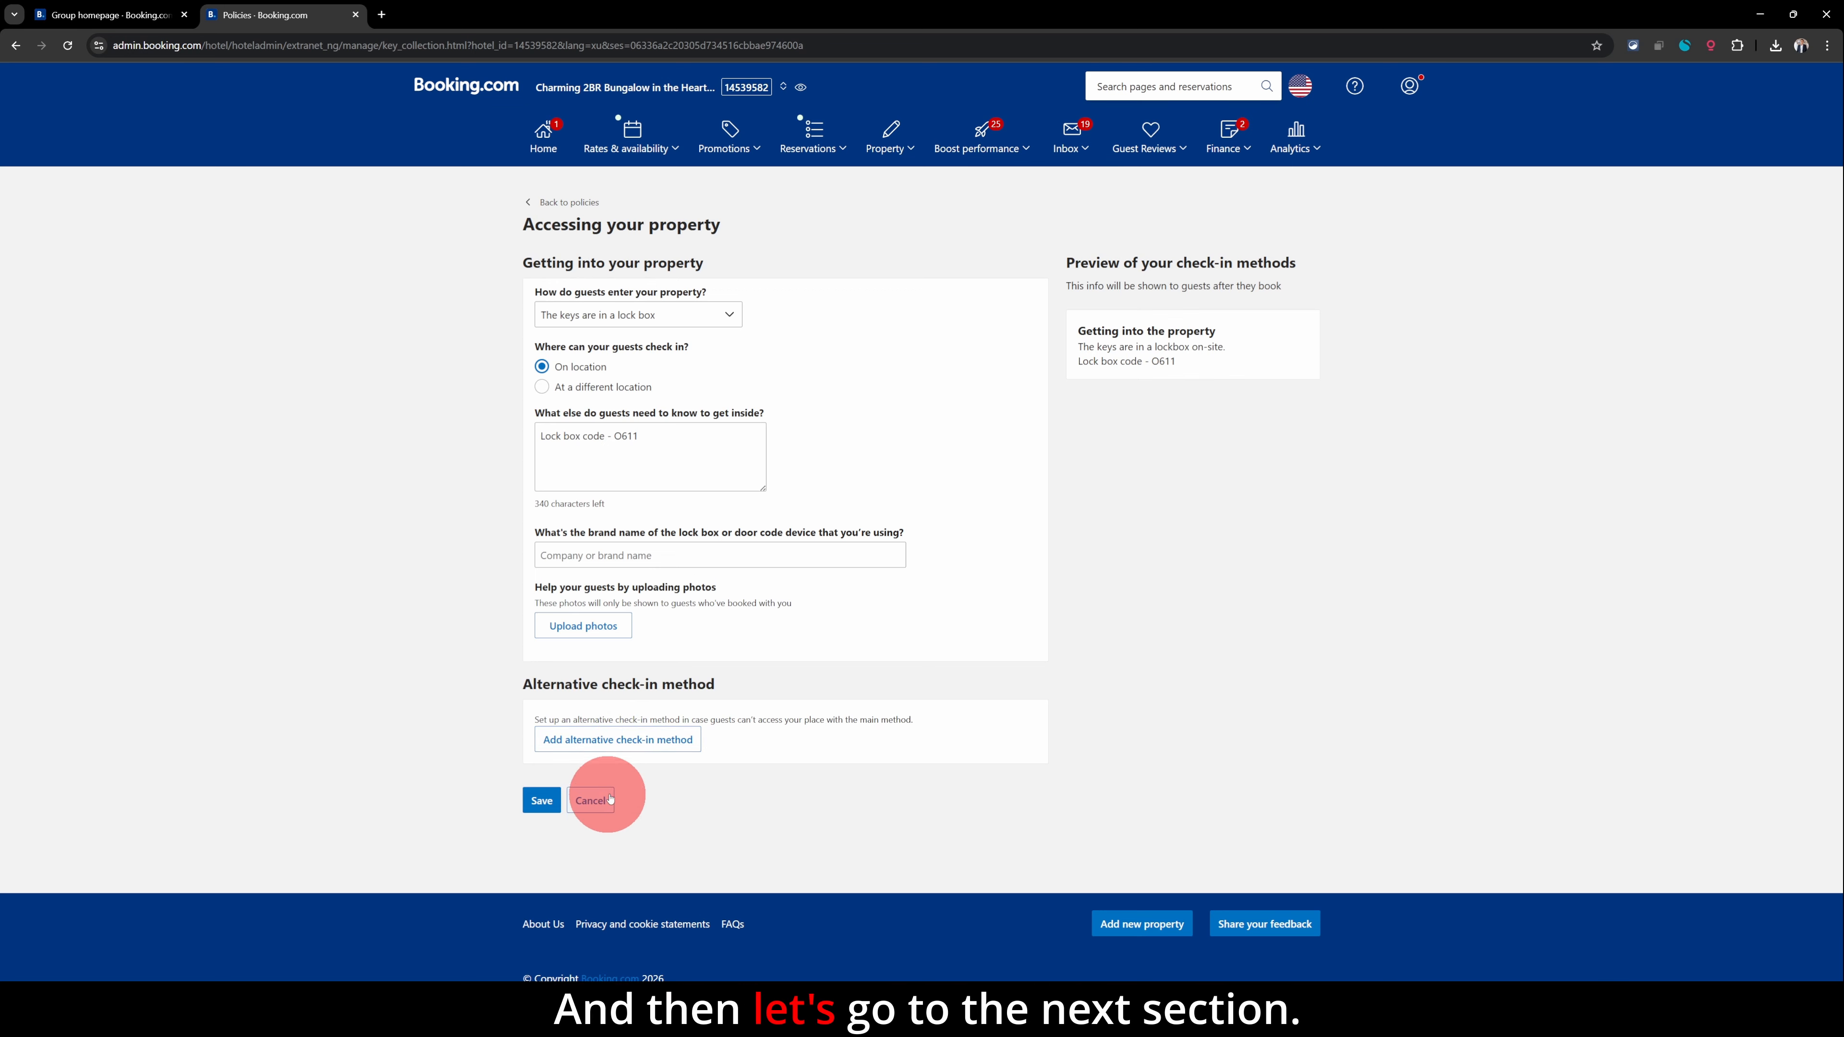
click(589, 800)
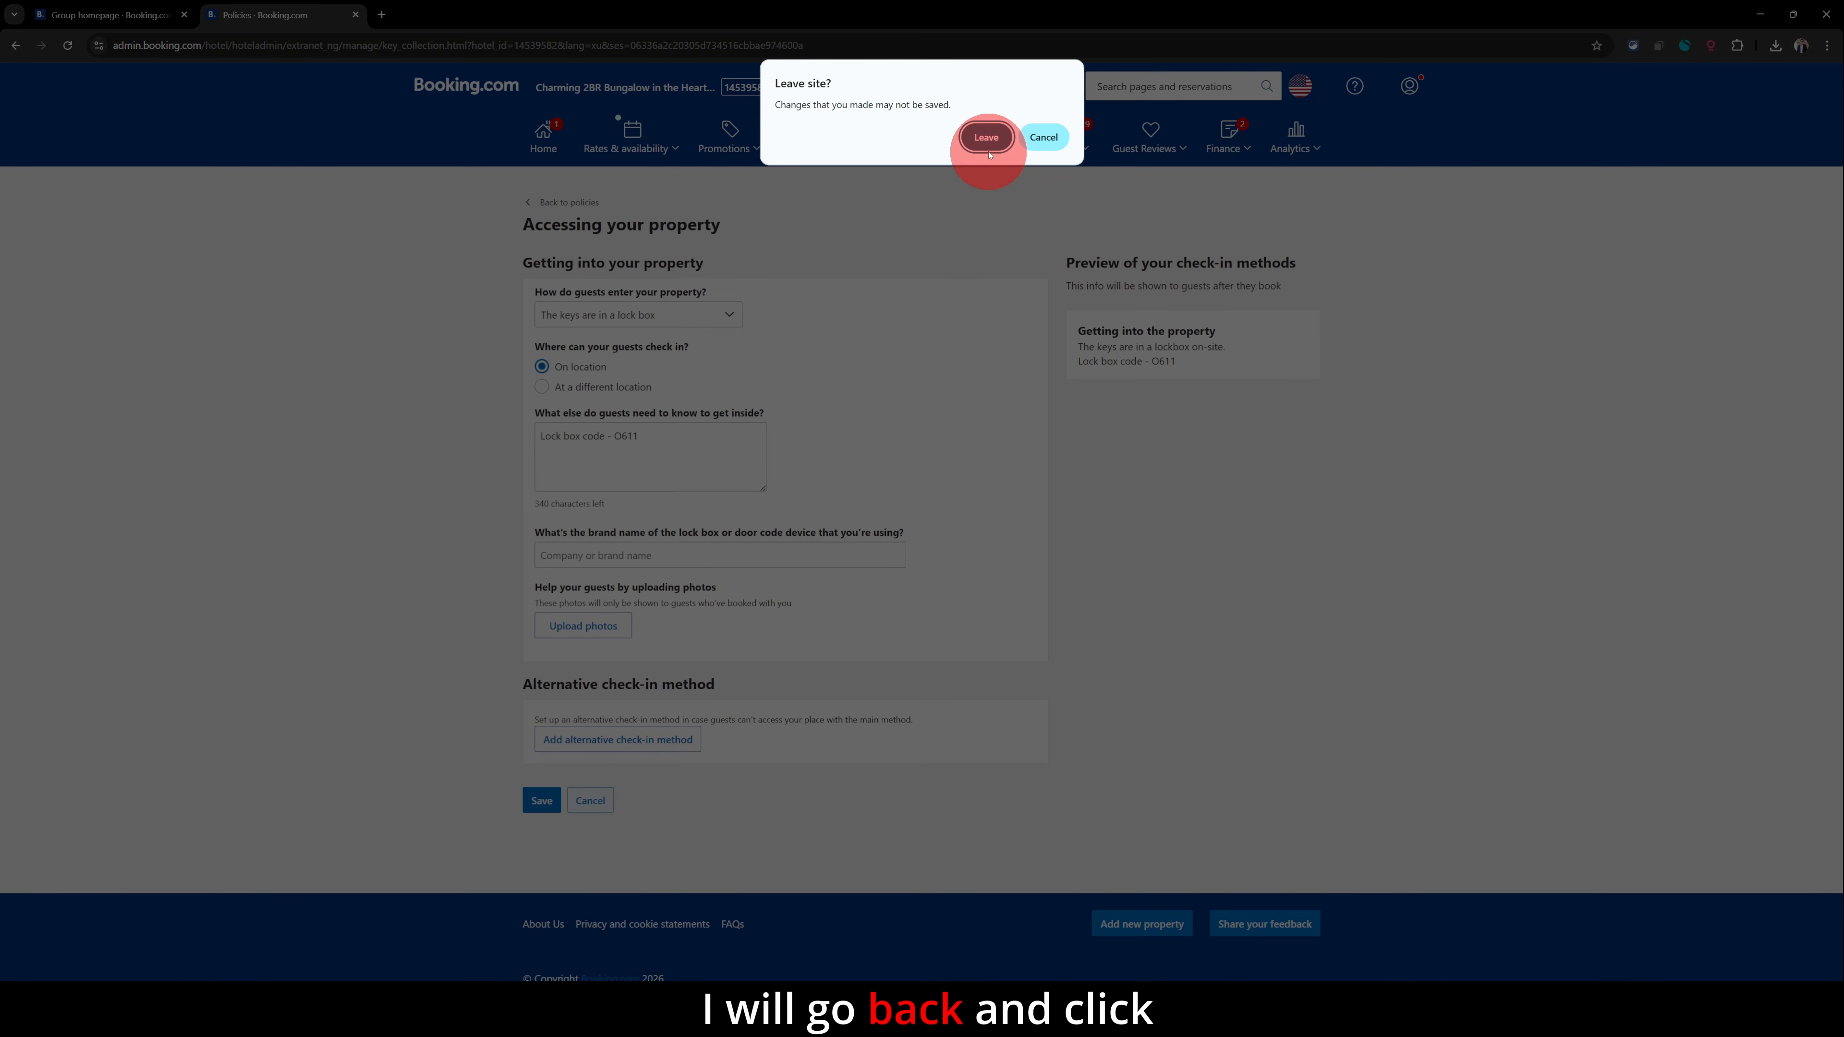
click(985, 135)
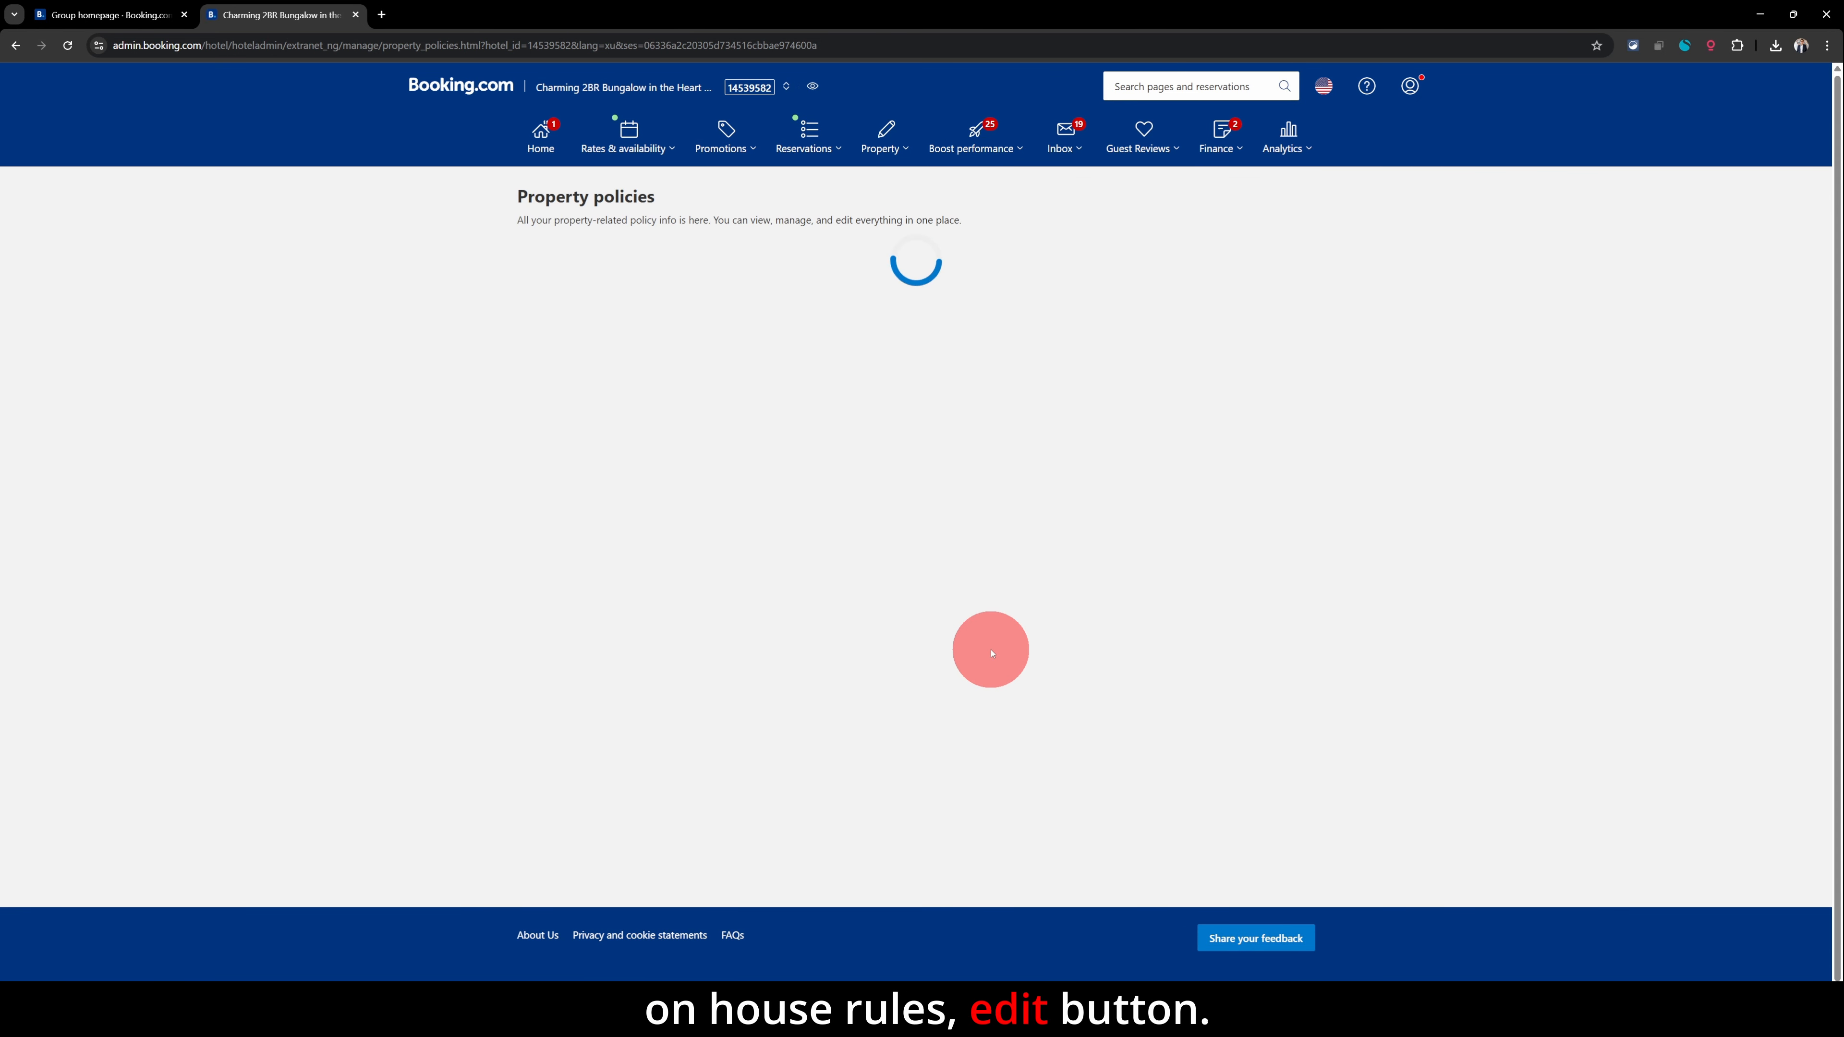
- Open the house rules, review the smoking, parties, quiet hours and pets answers, and close them without saving
scroll(991, 653, down, 5)
scroll(740, 700, down, 4)
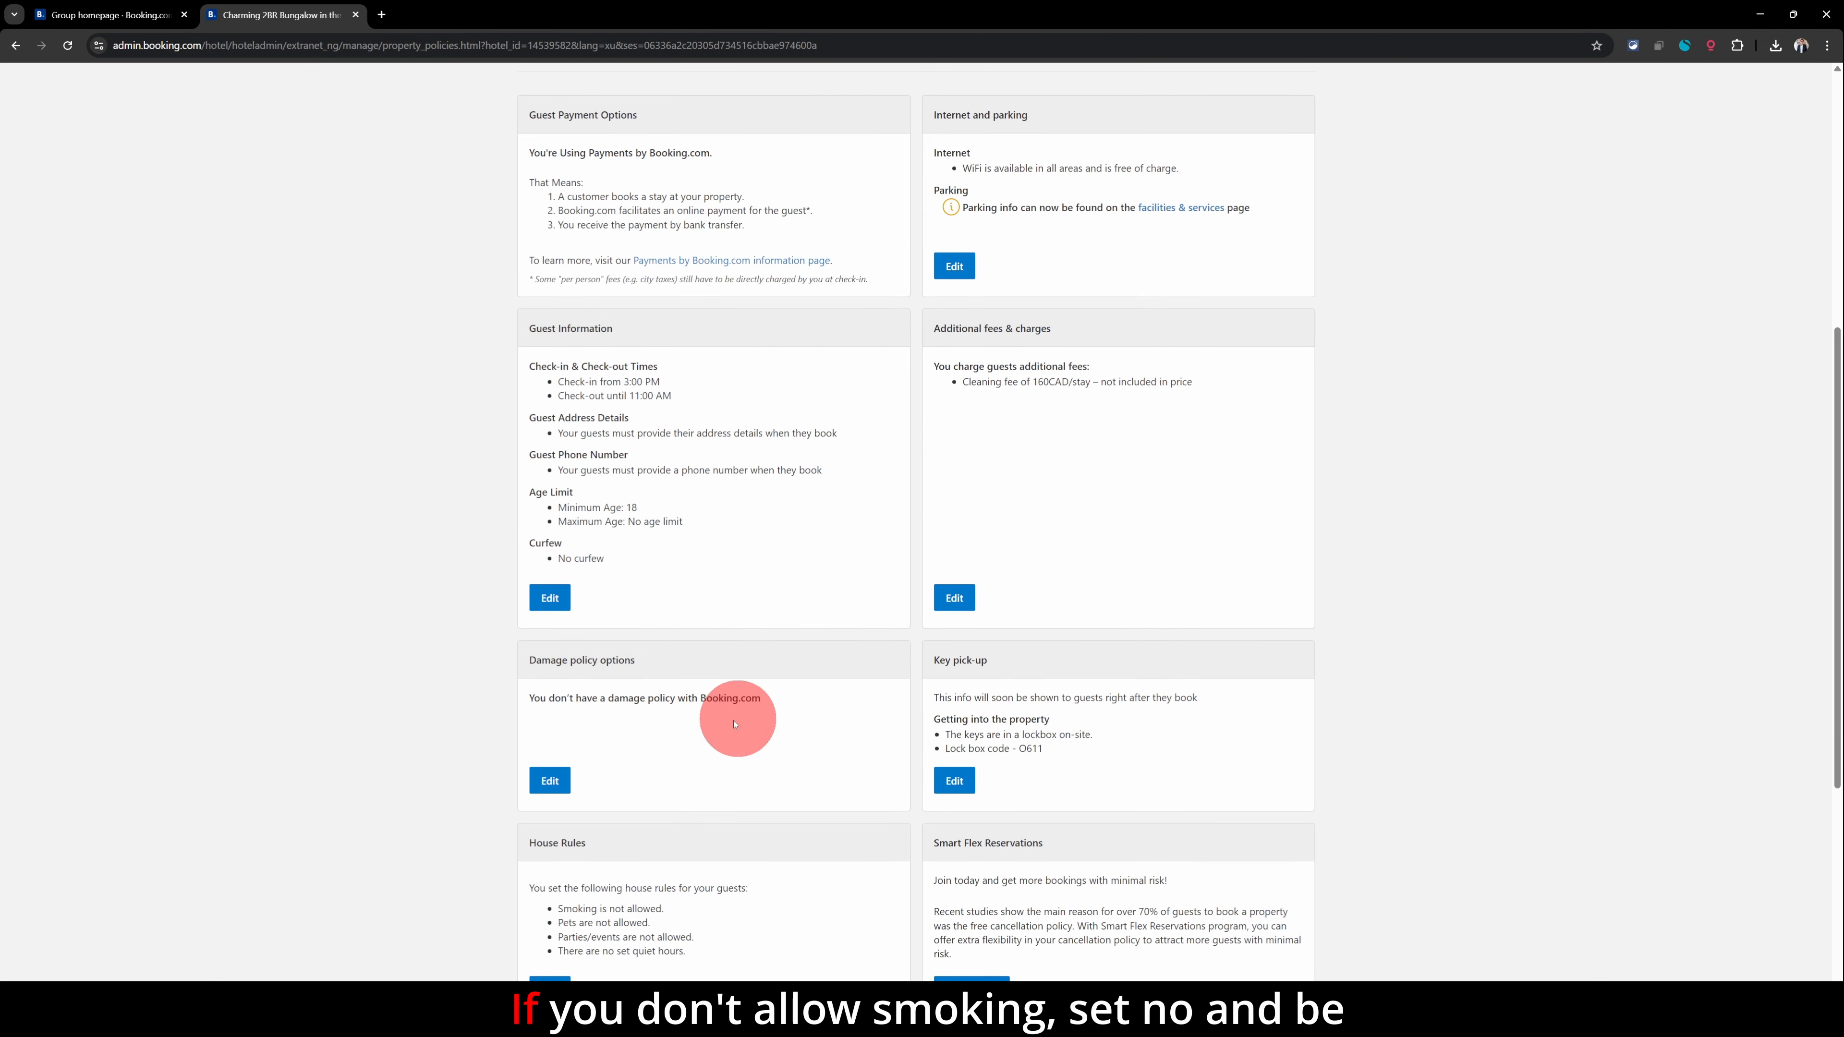
click(564, 774)
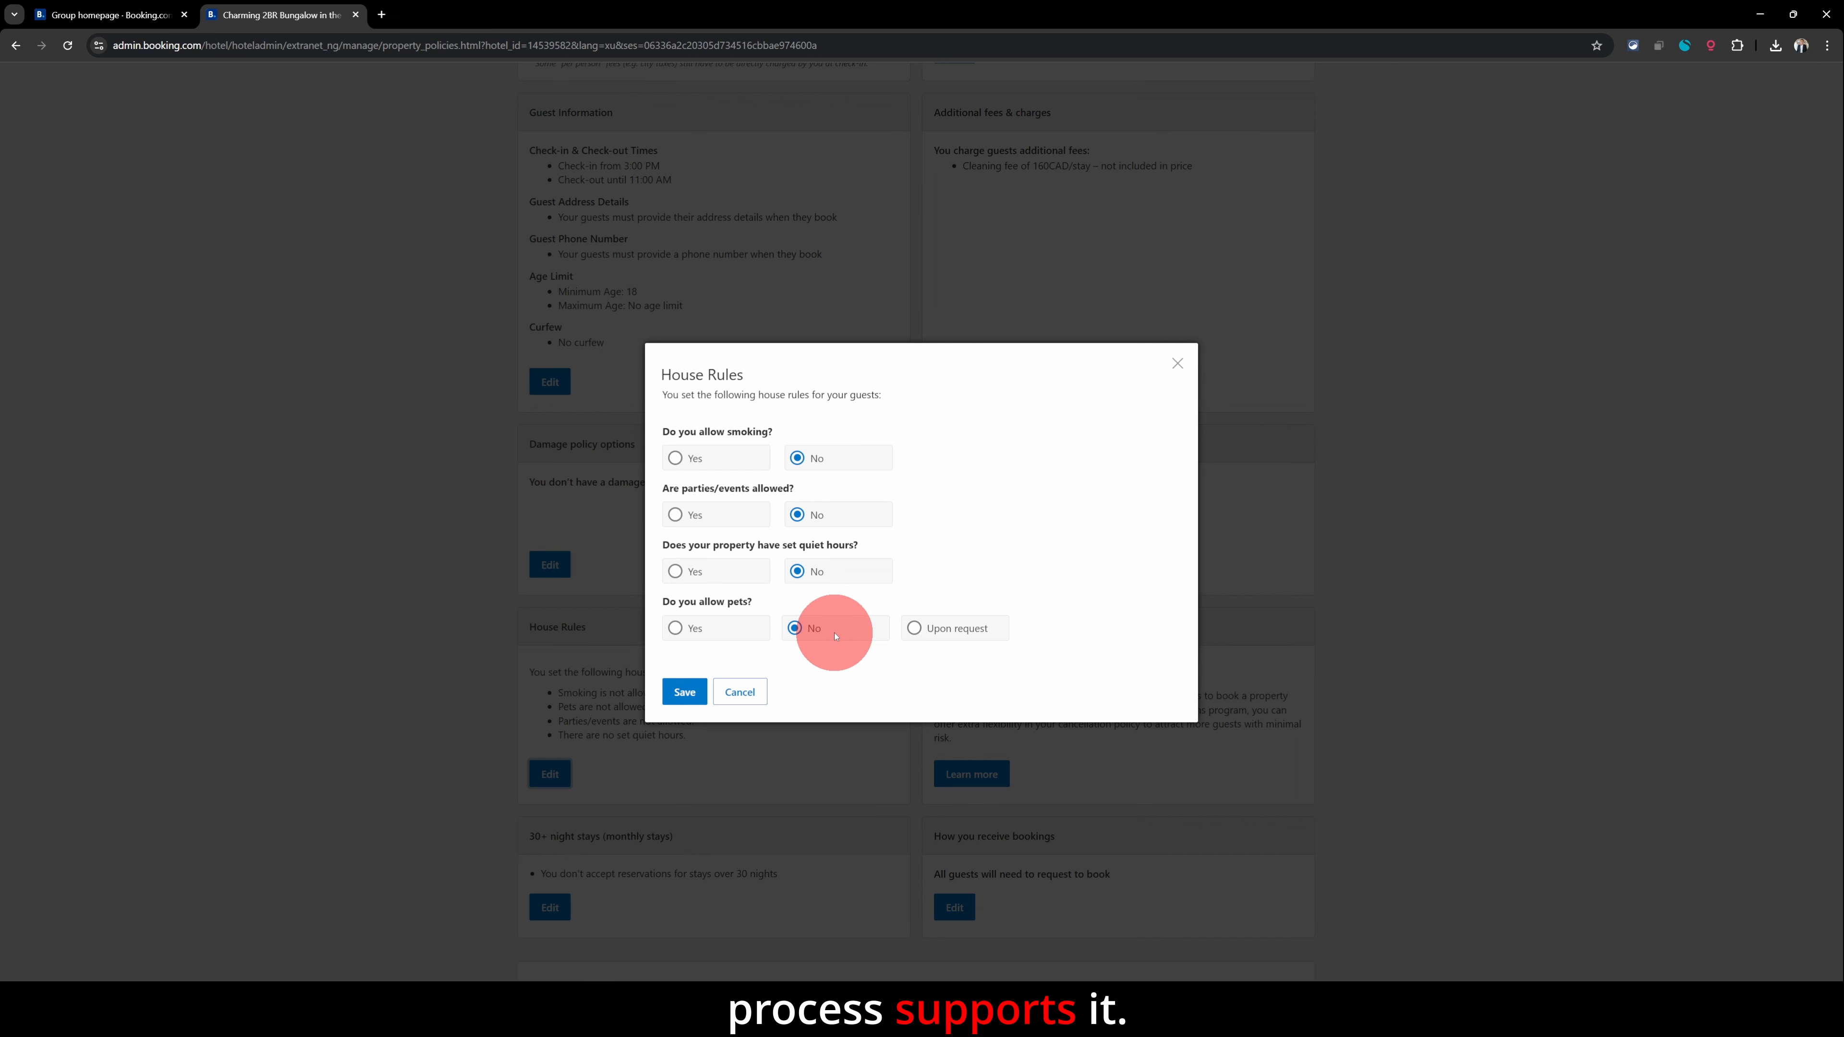
click(745, 694)
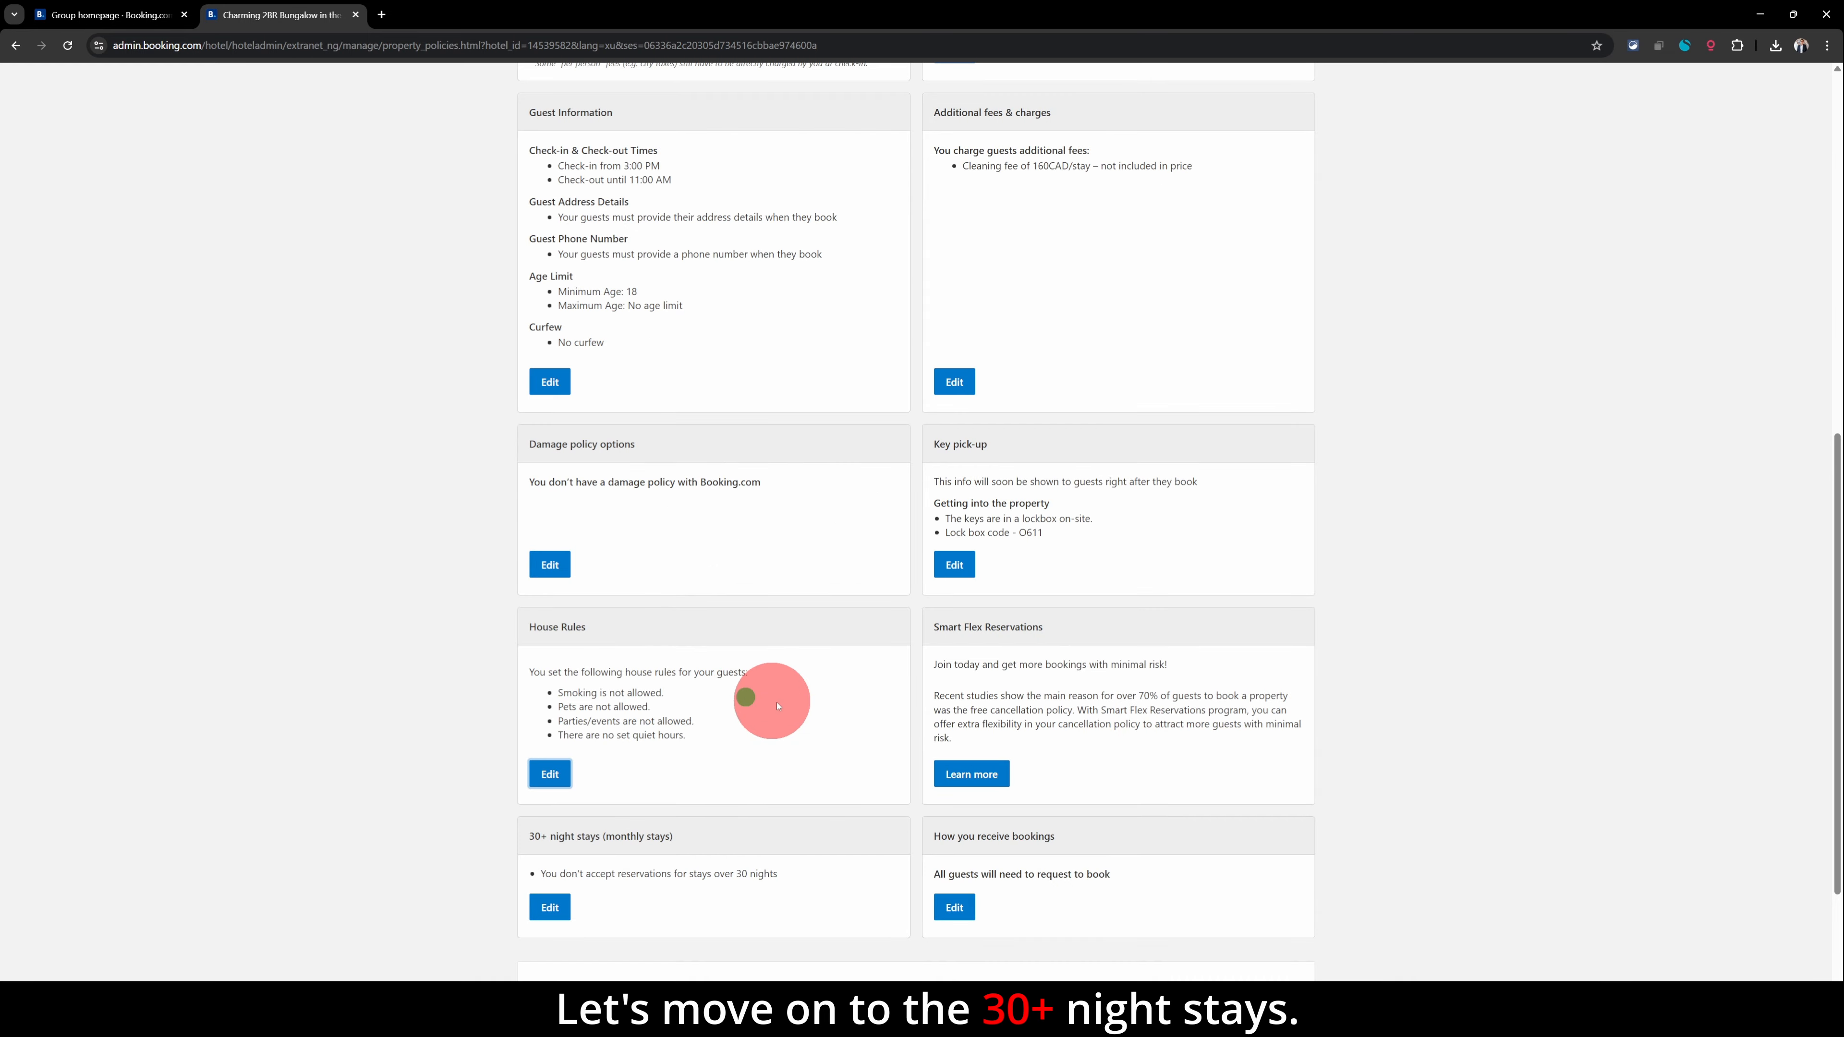
- Open the 30+ night stays policy, switch to Yes to review the maximum-night choices, return to No and leave without saving
scroll(1027, 686, down, 1)
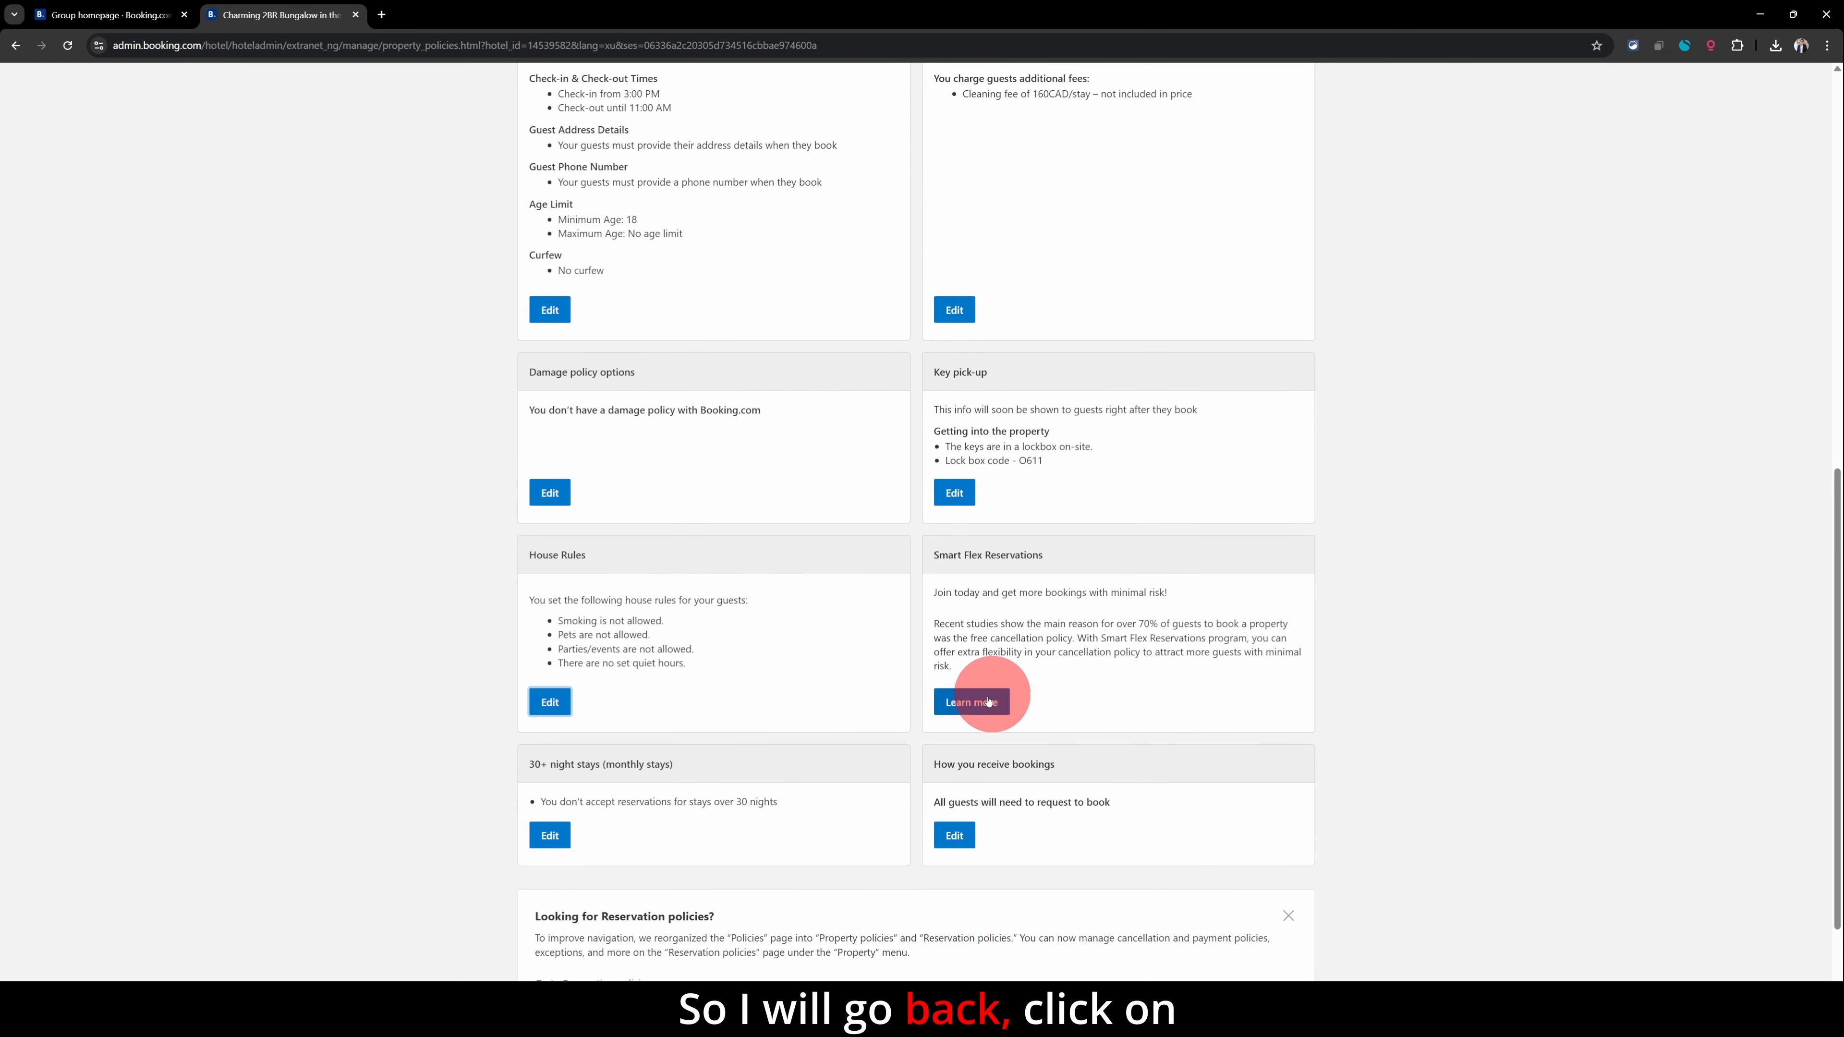
click(549, 834)
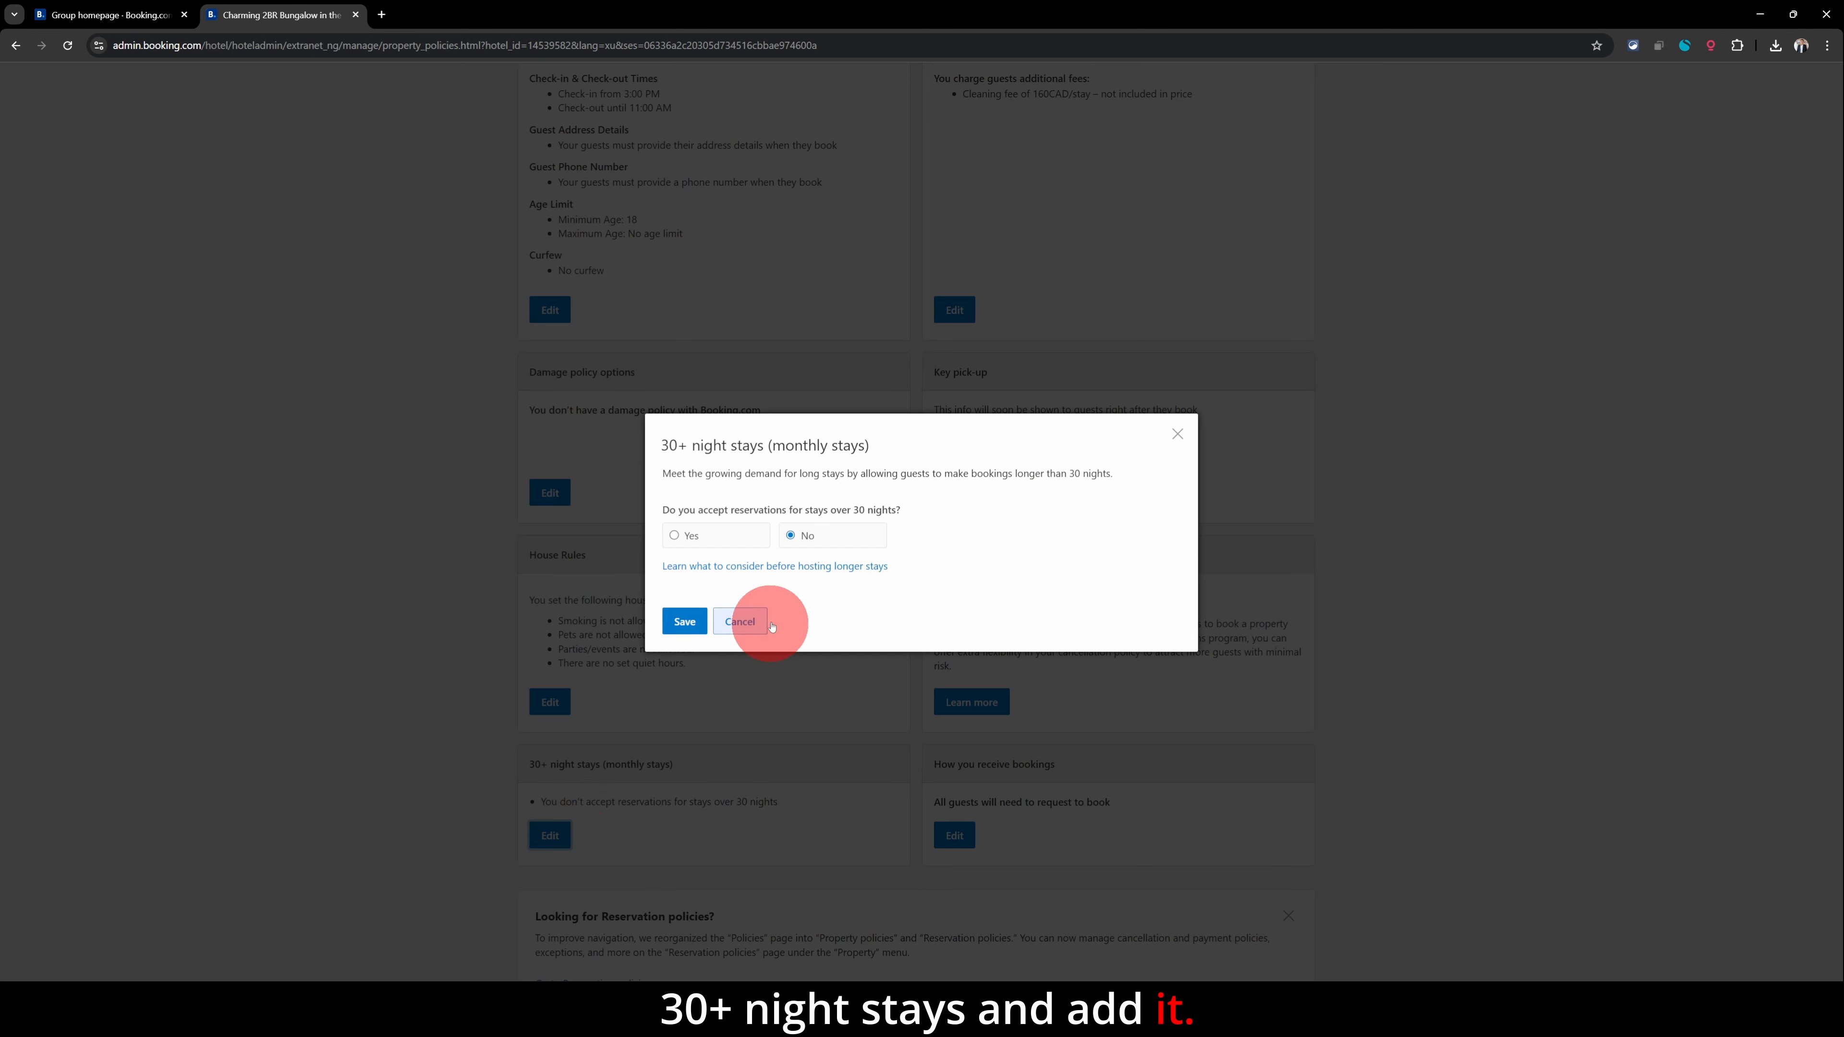
click(713, 544)
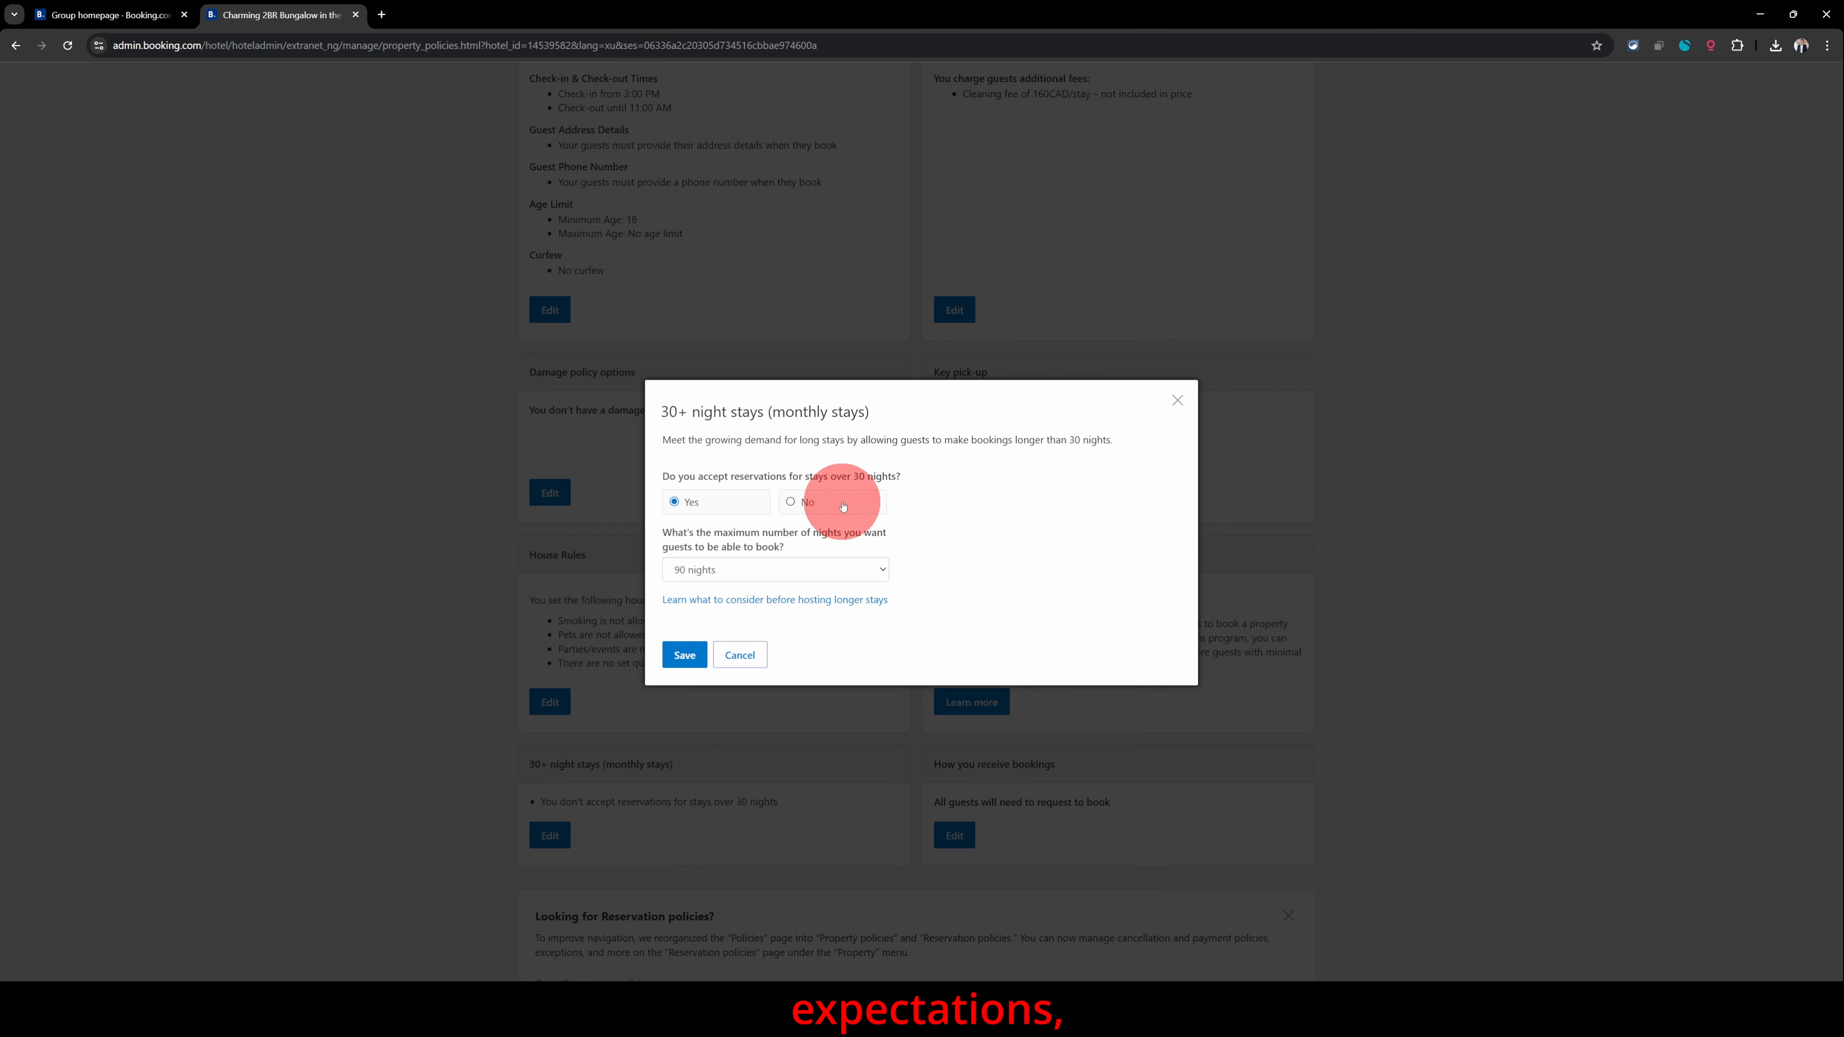
click(854, 571)
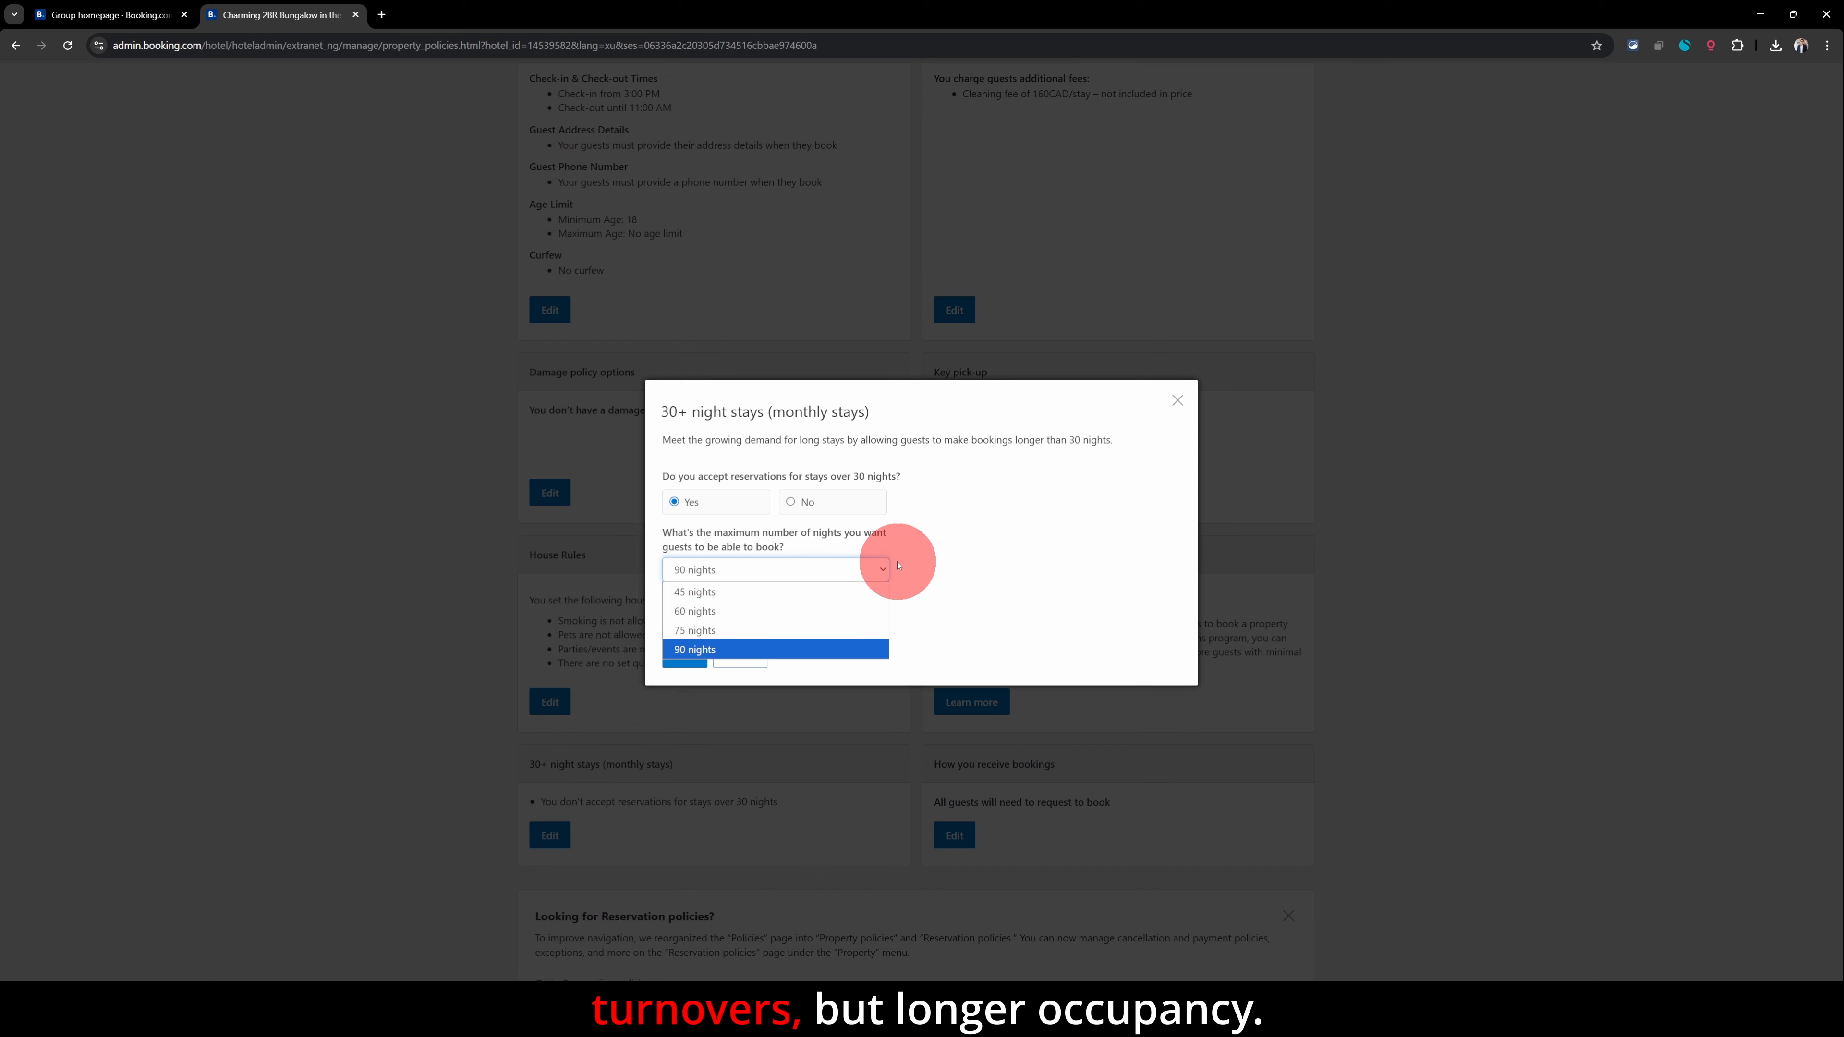
click(860, 512)
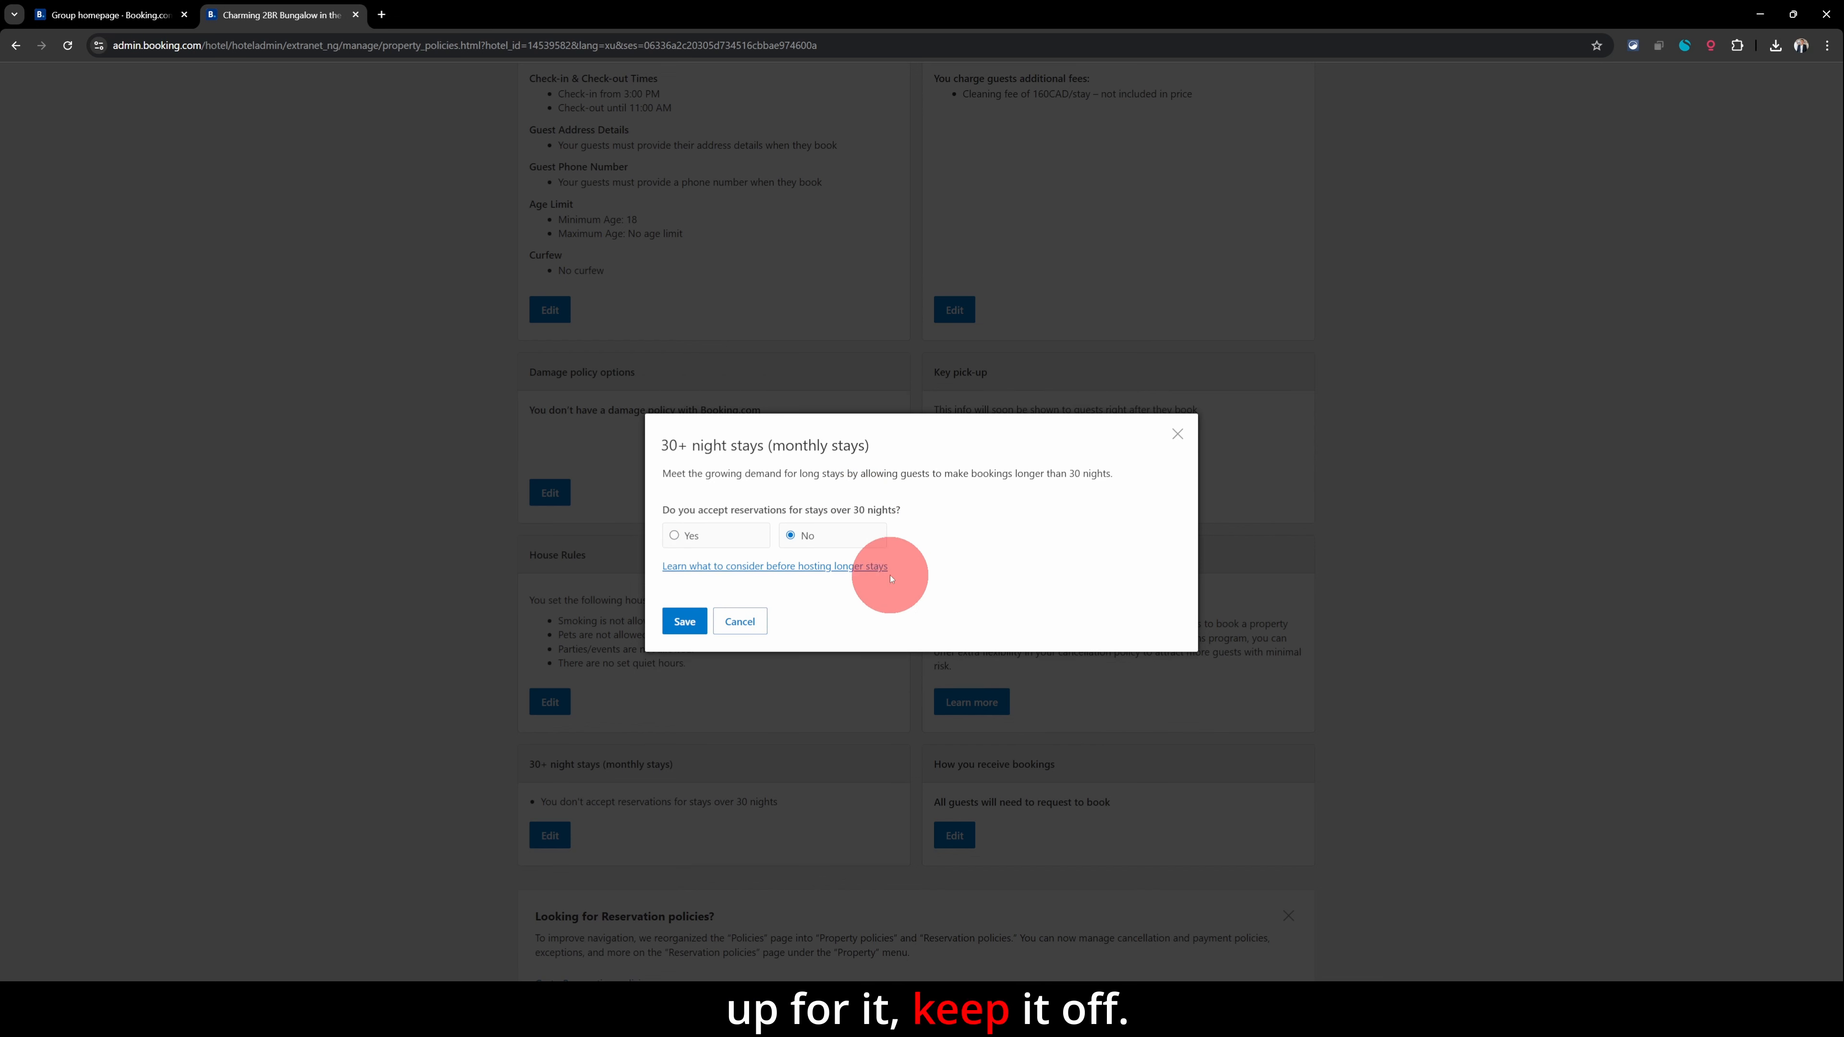
click(751, 620)
click(985, 137)
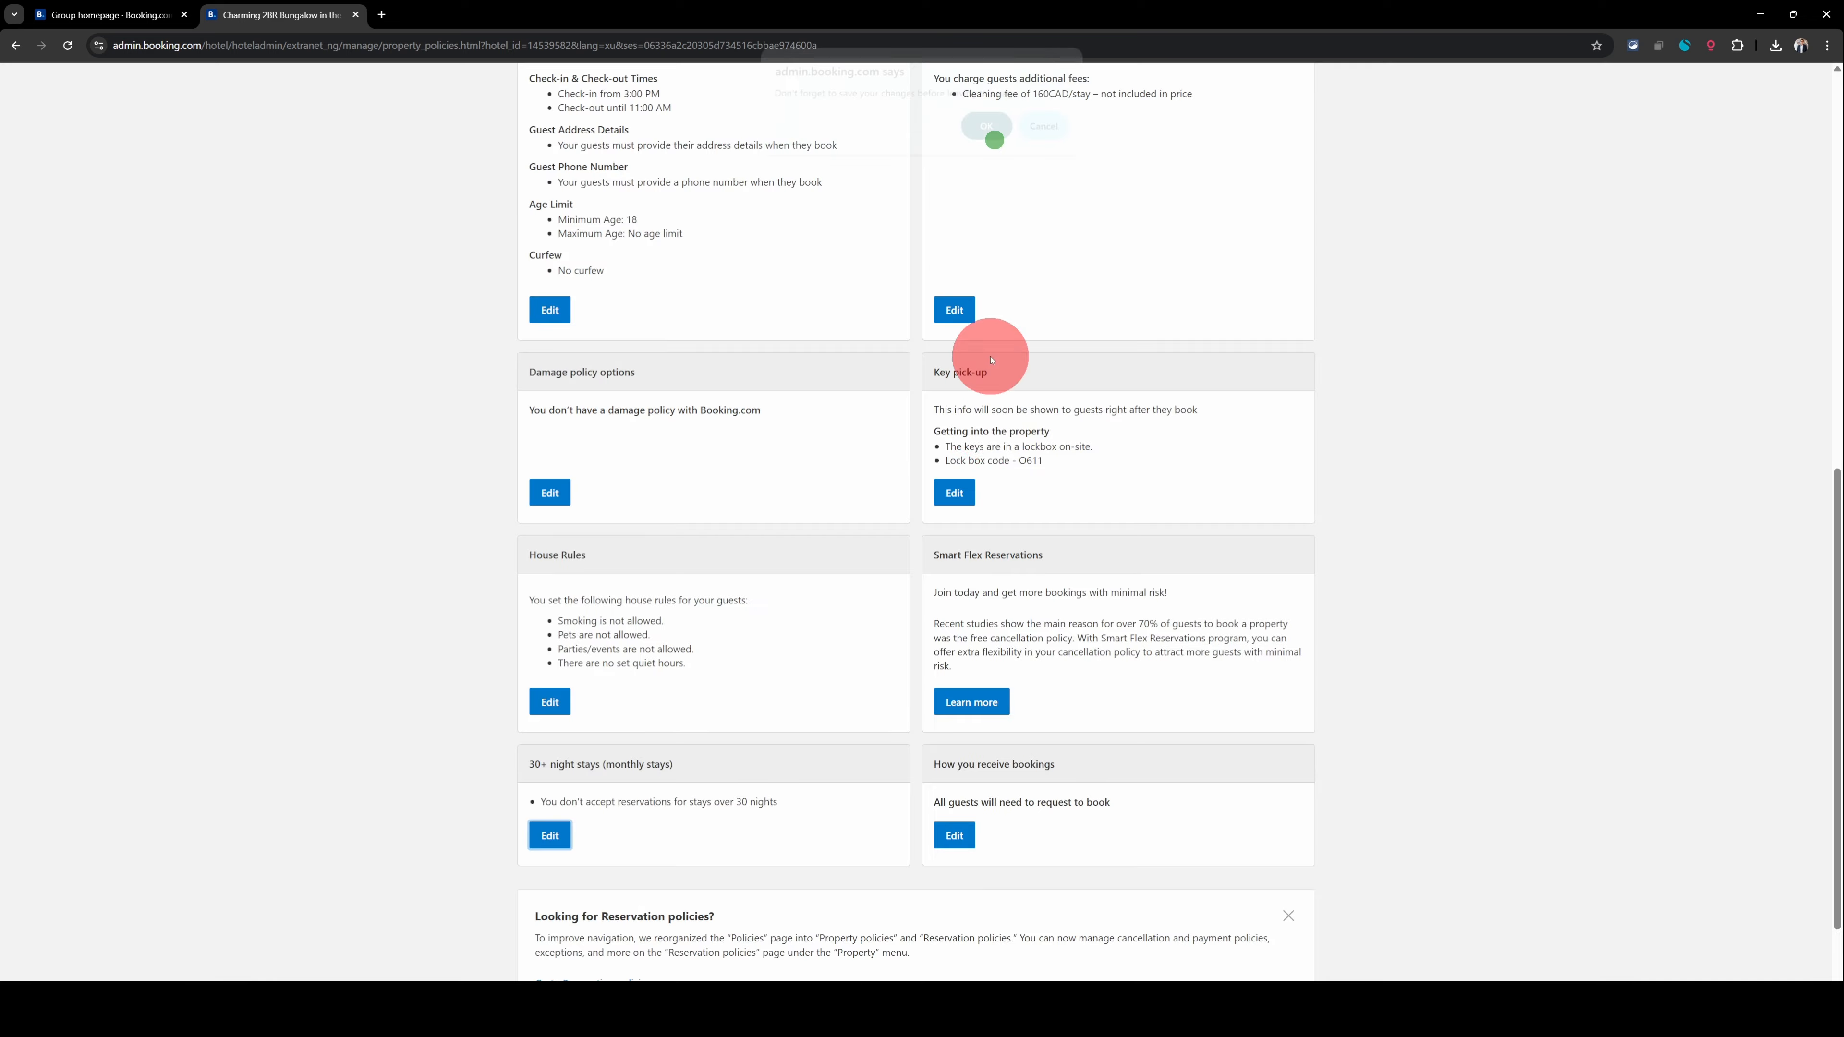
- Open how bookings are received and compare instant booking with request to book, leaving all guests needing to request to book
click(956, 836)
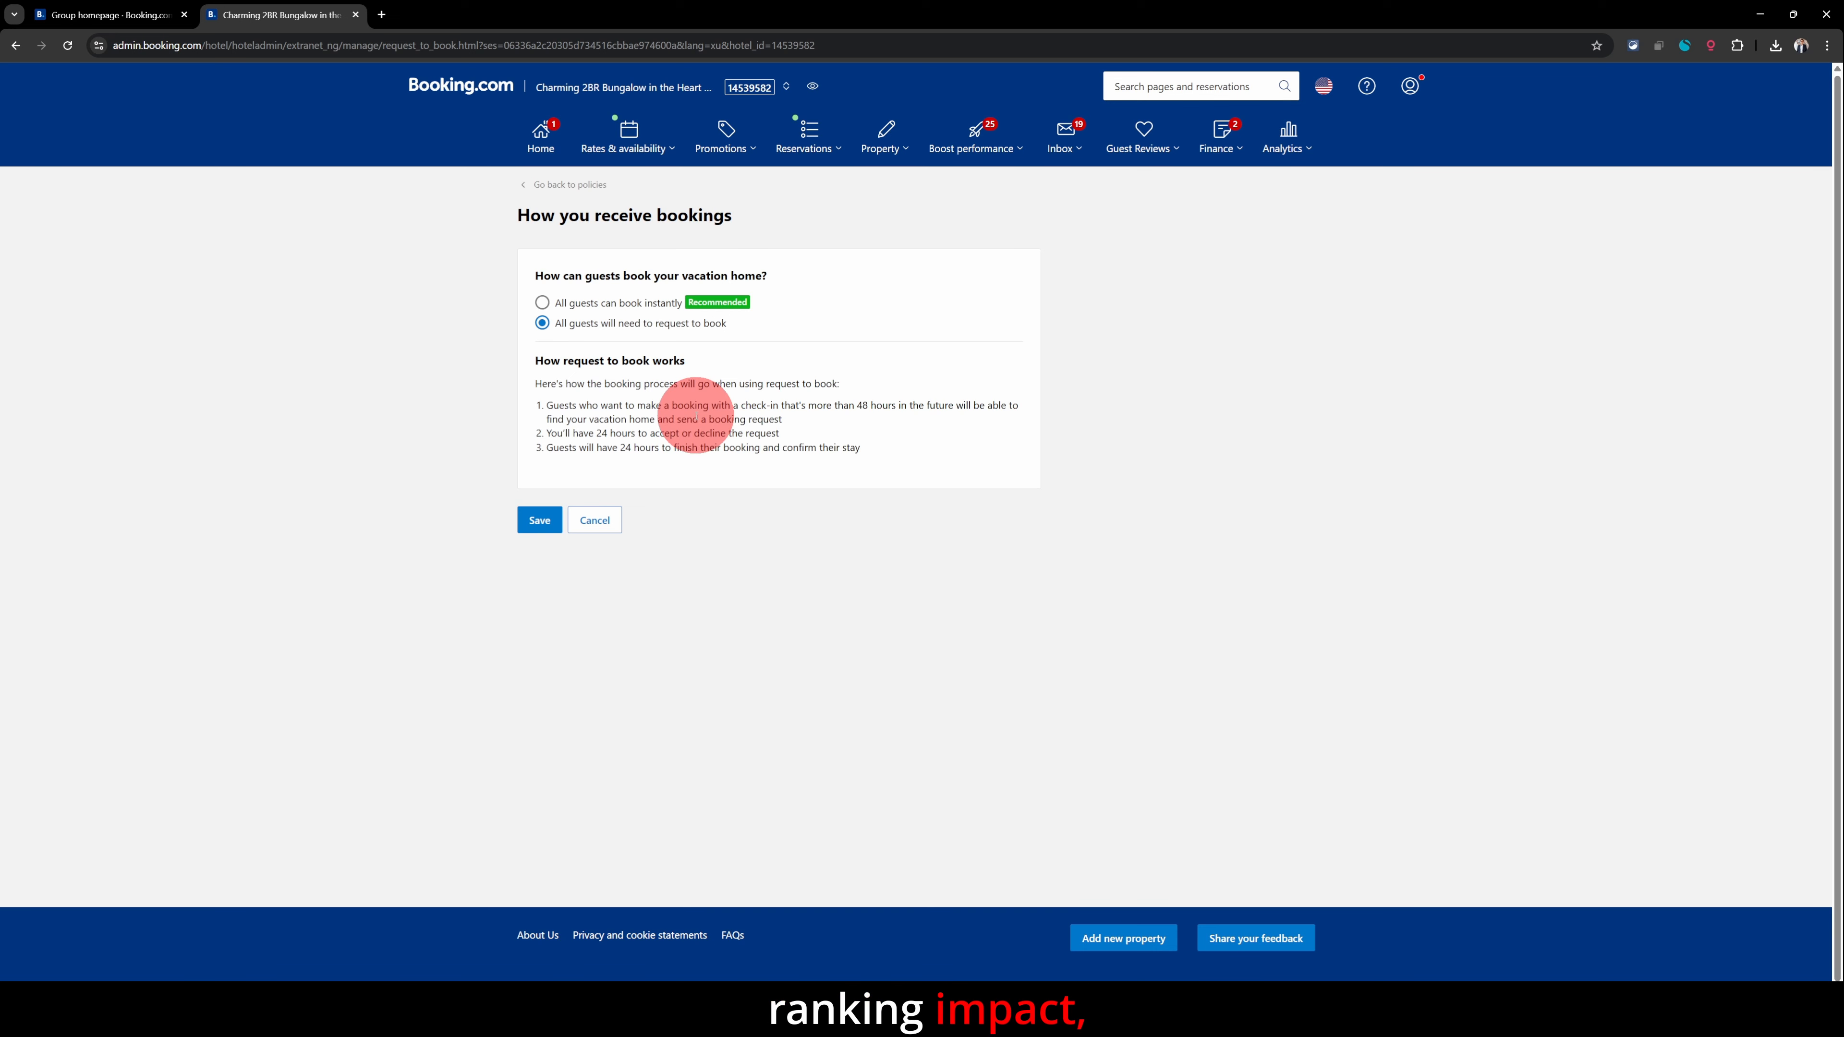
click(662, 306)
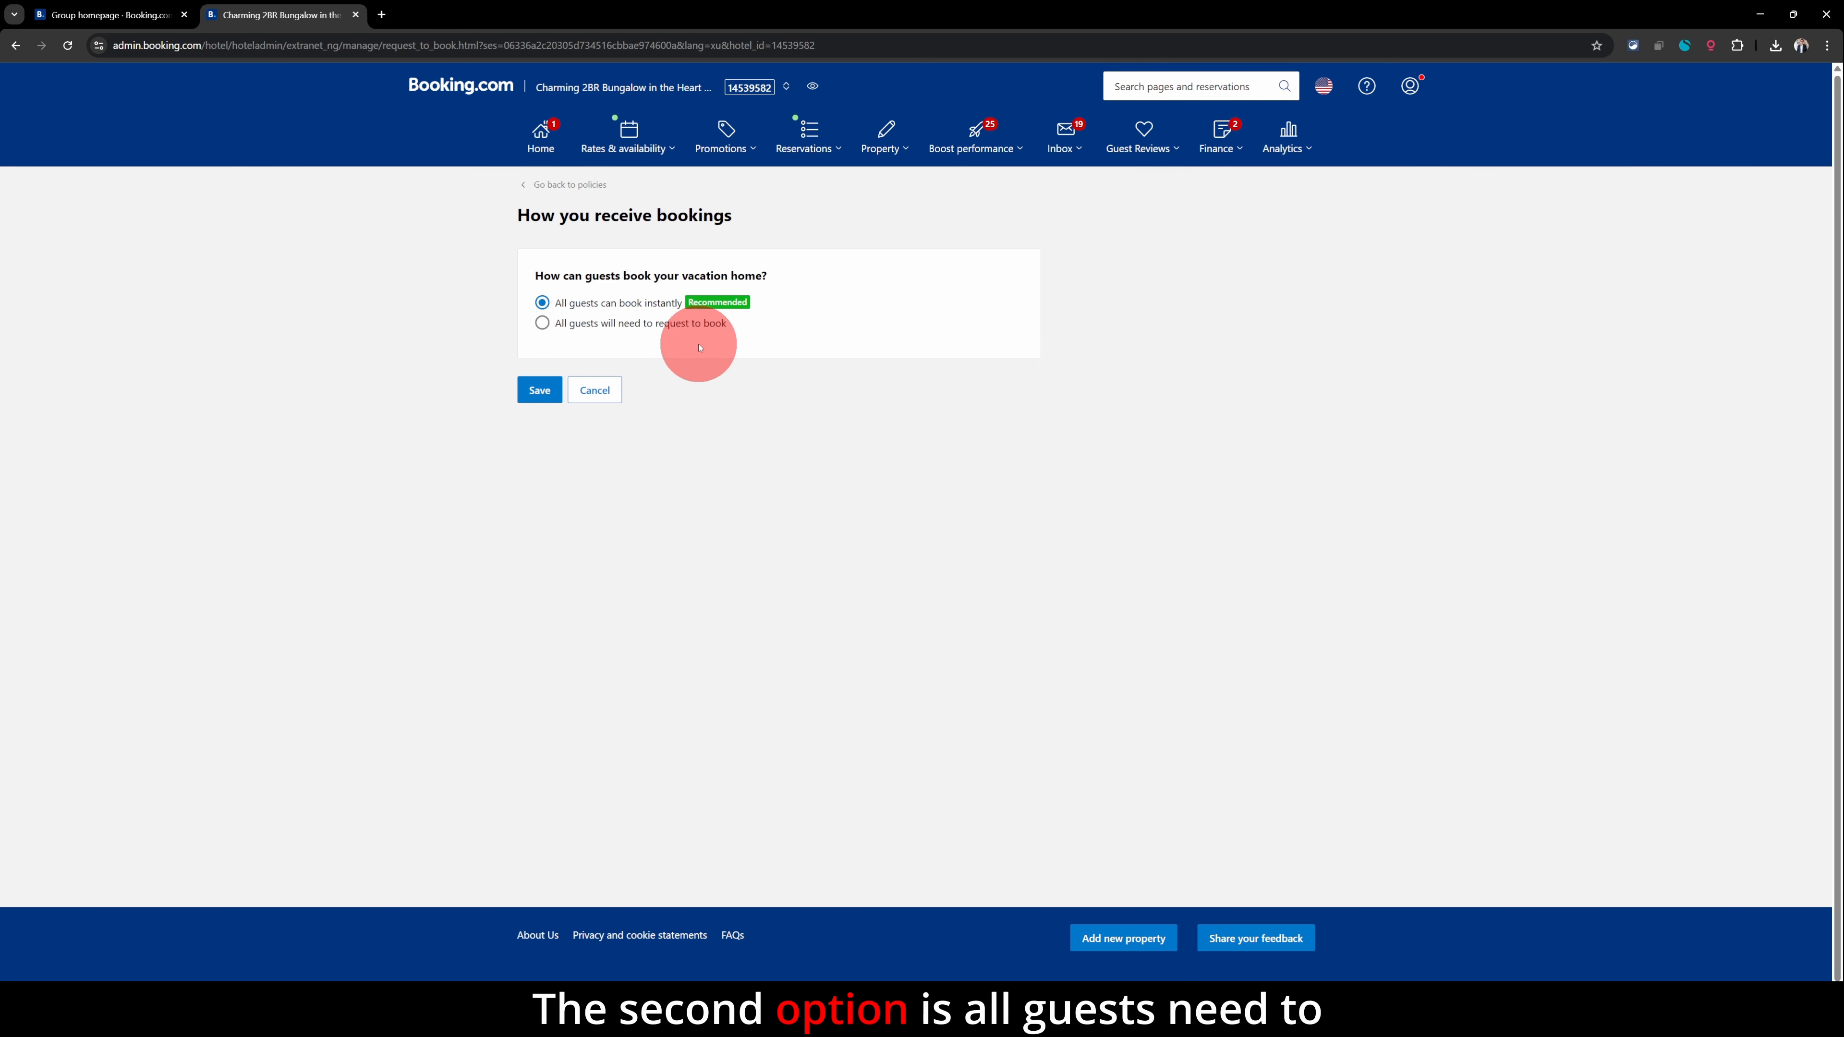
click(683, 324)
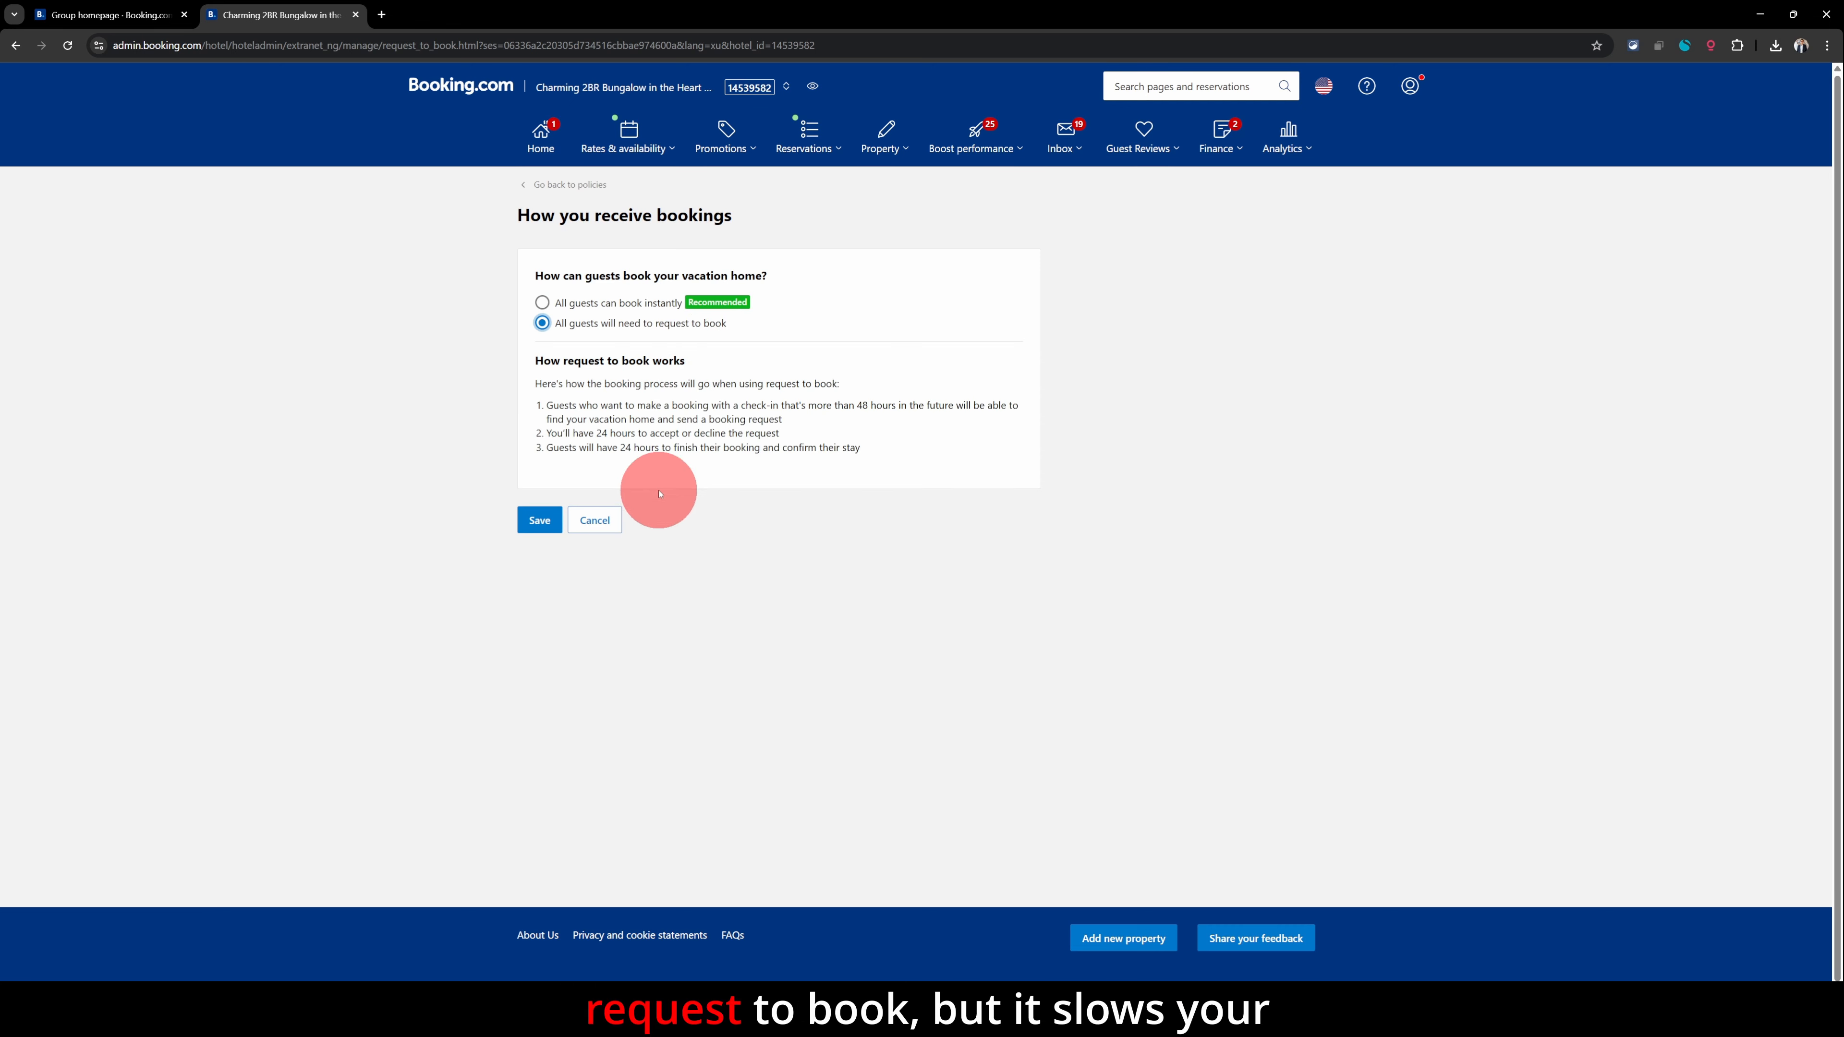
- Highlight the points explaining how request to book works, including both 24-hour deadlines, and leave the booking settings without saving
drag(533, 385, 877, 445)
click(899, 450)
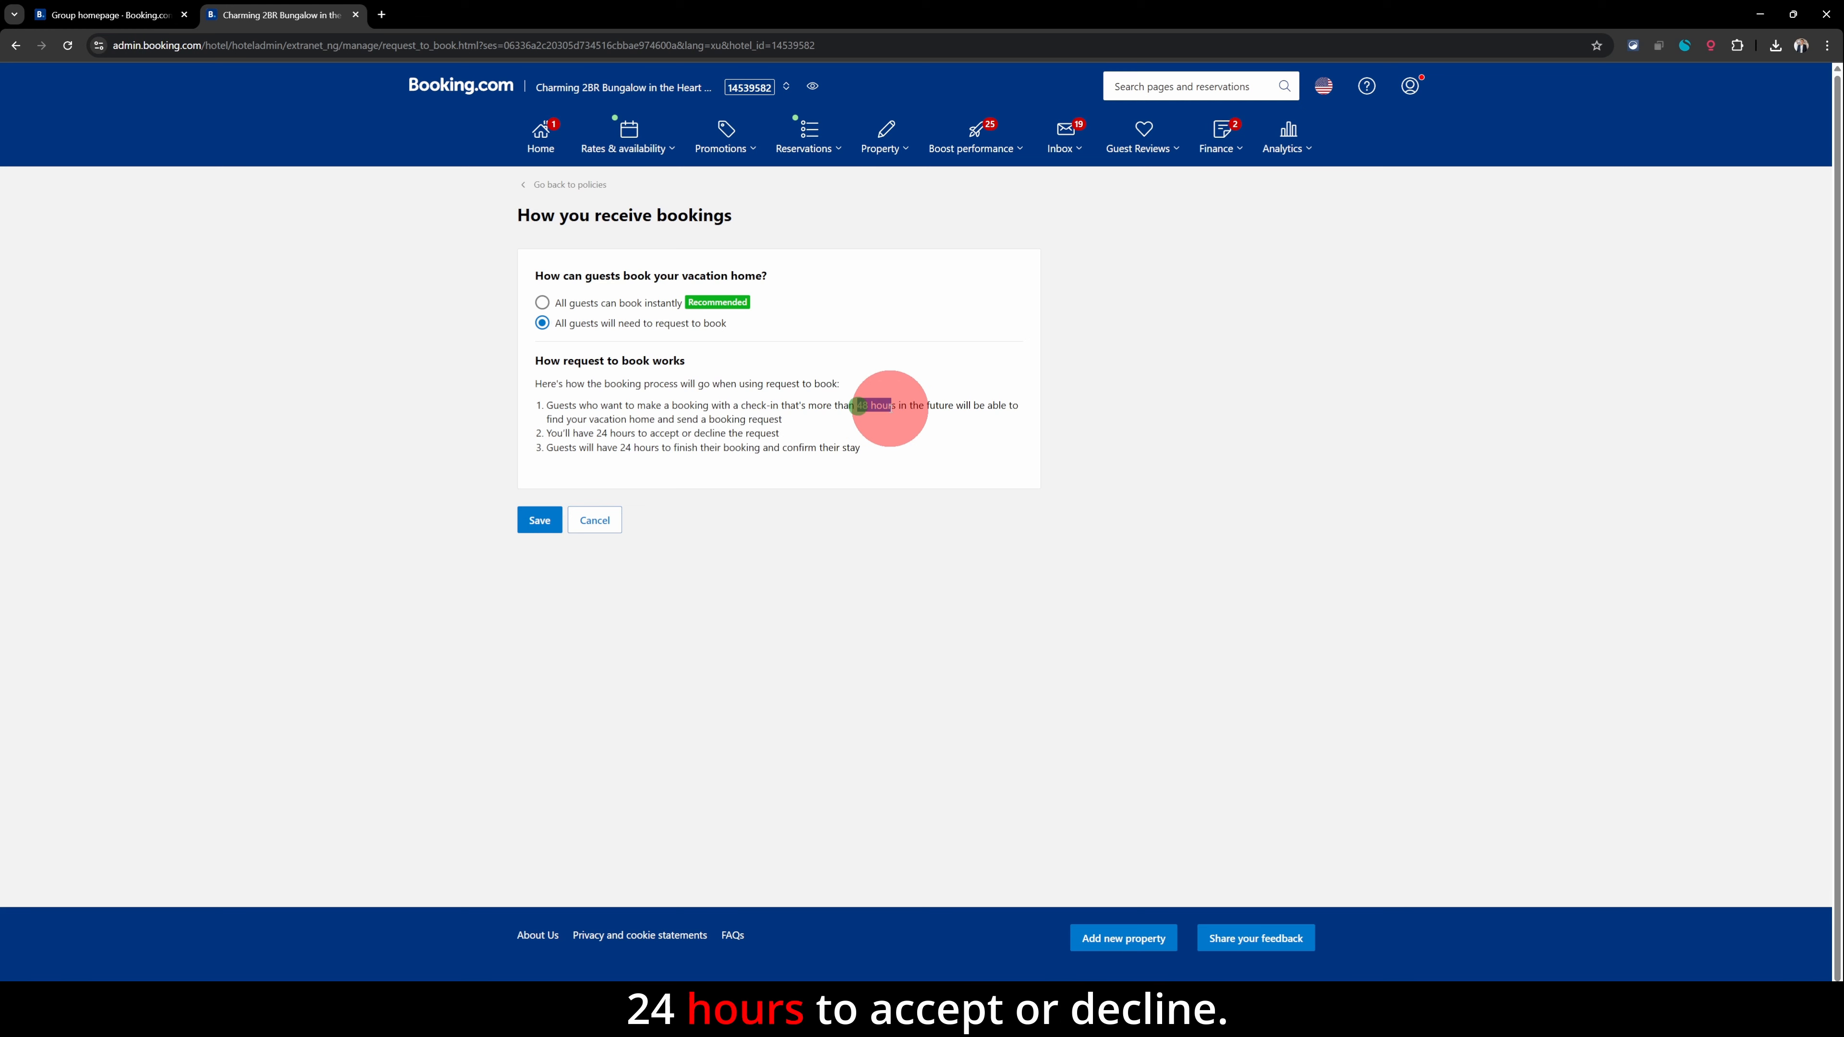
drag(780, 432, 537, 430)
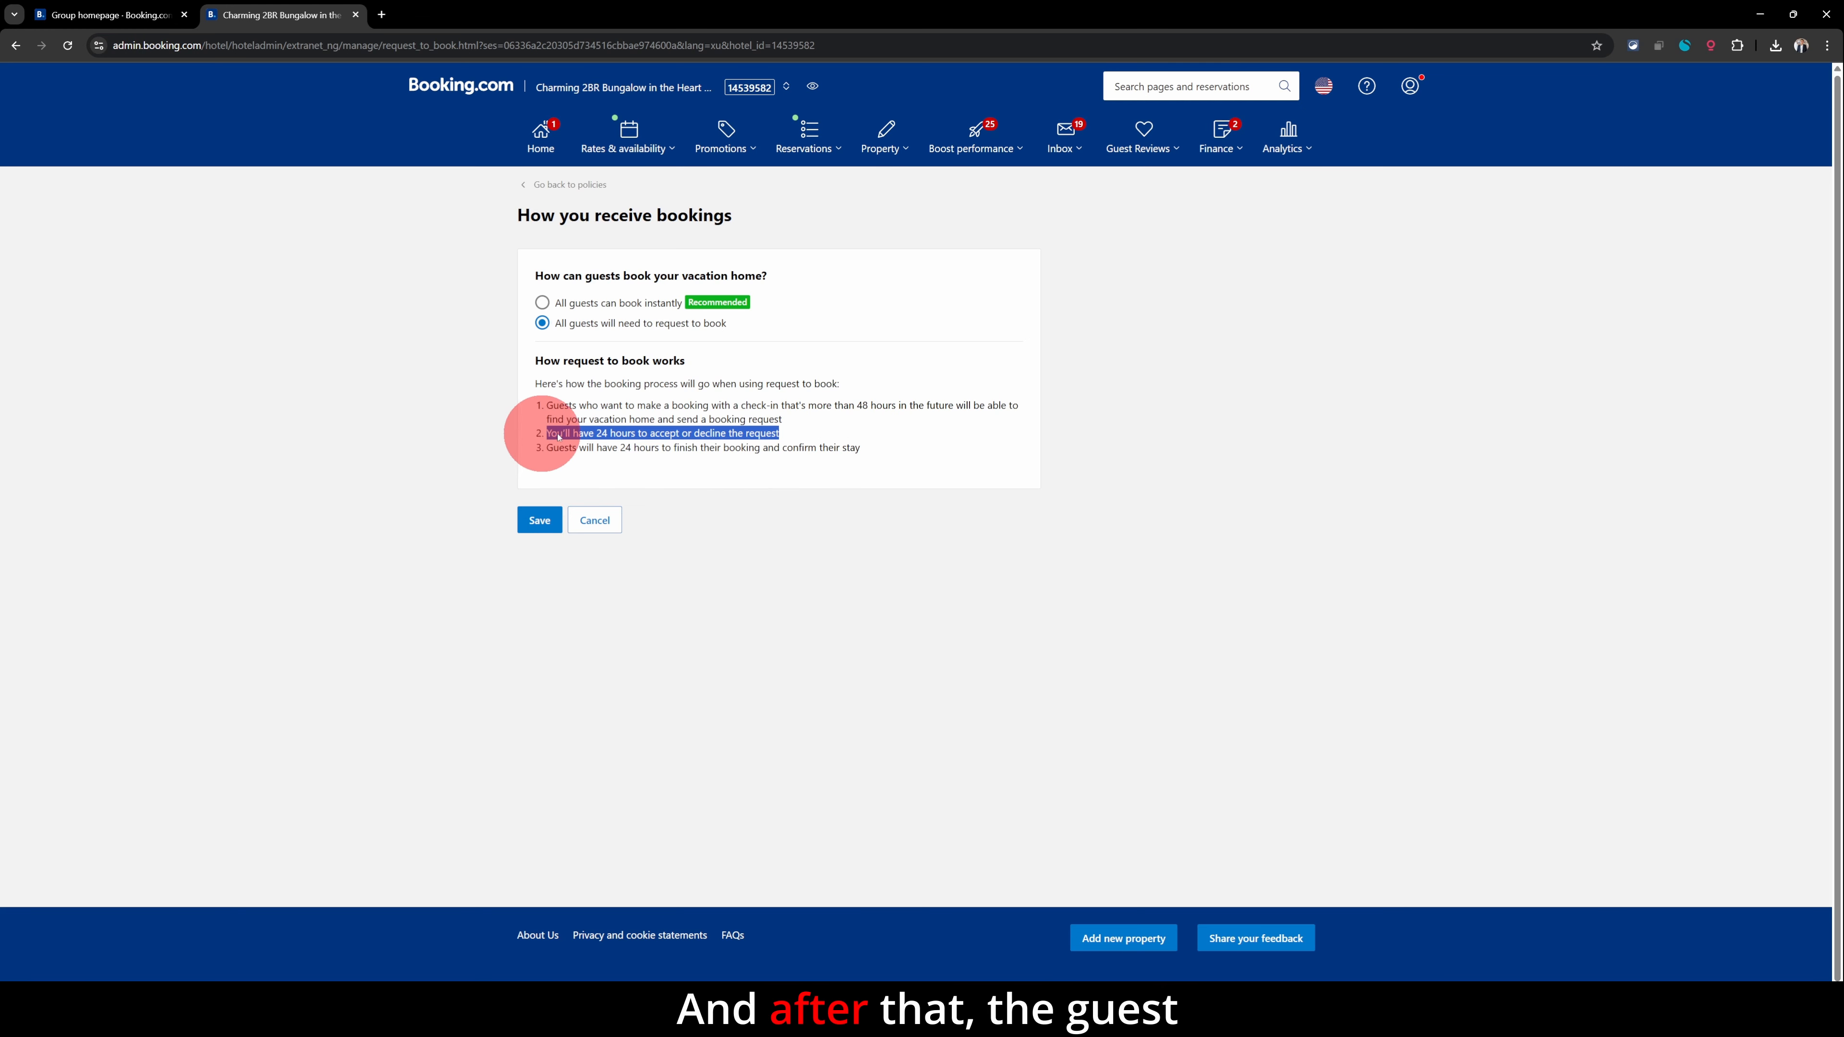
click(728, 445)
drag(548, 446, 942, 452)
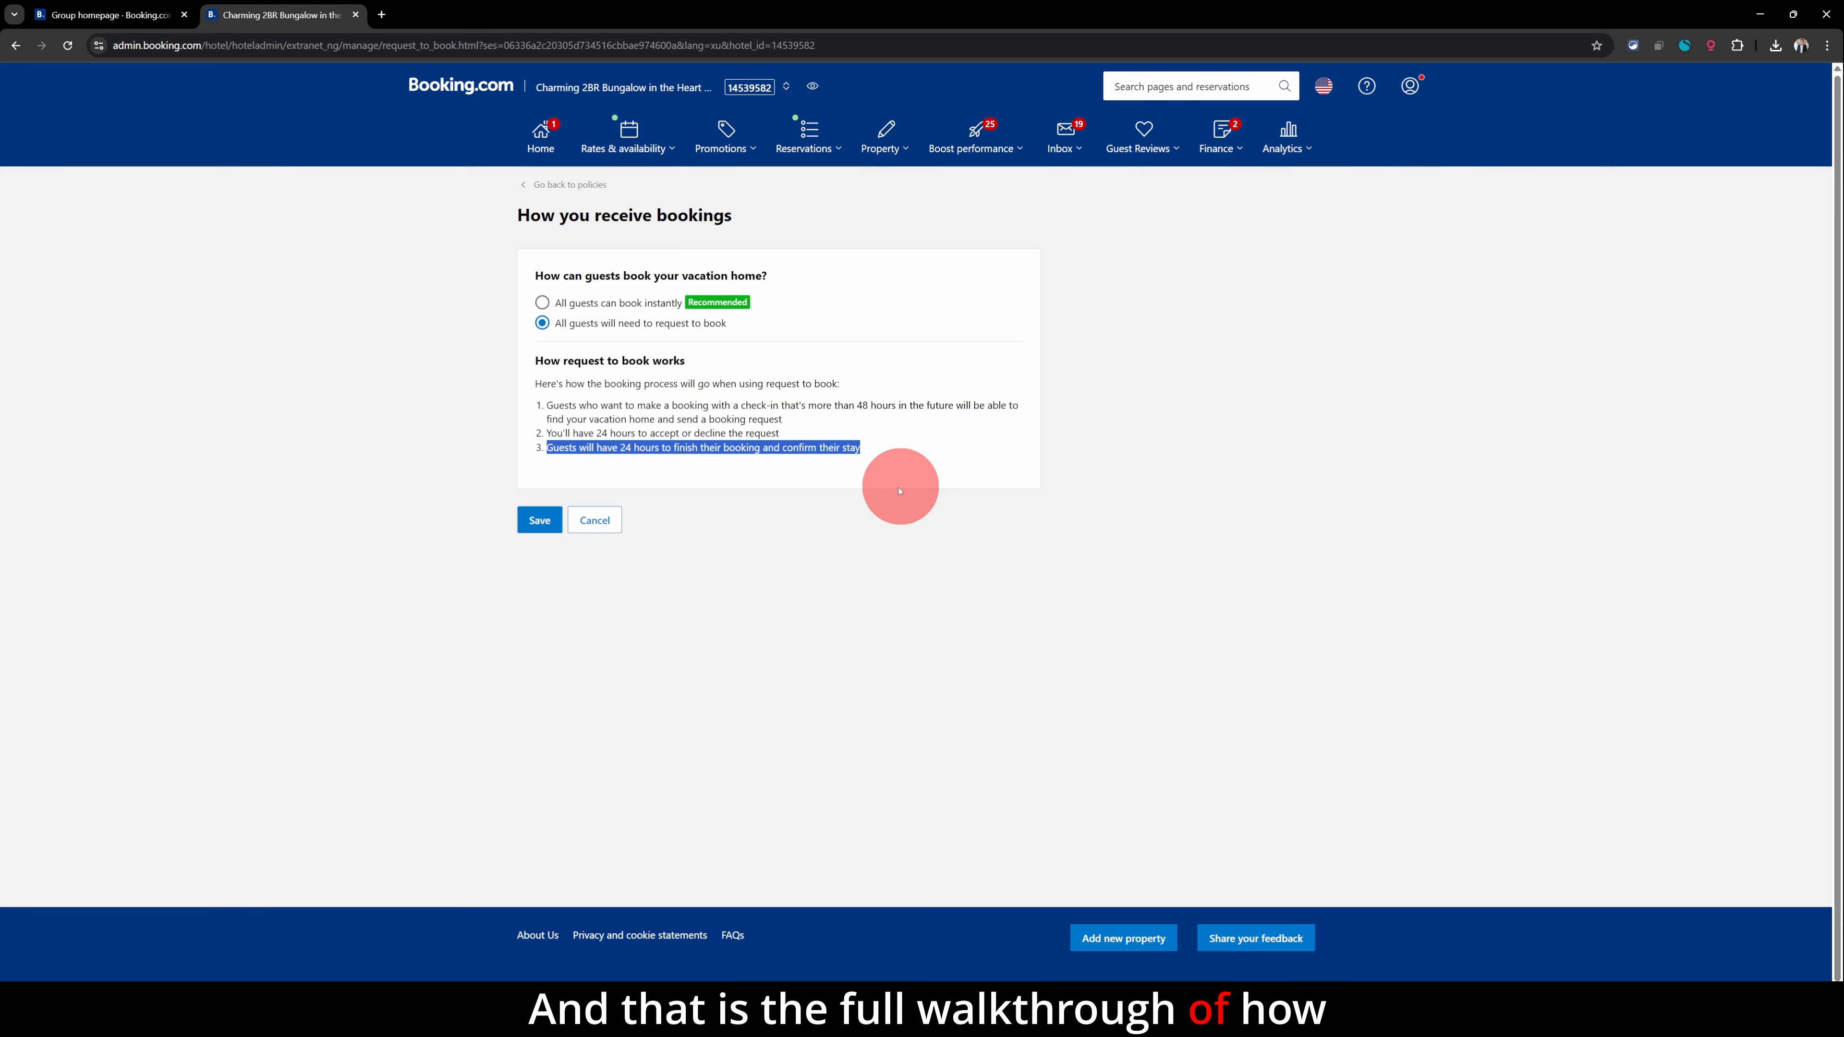
click(608, 523)
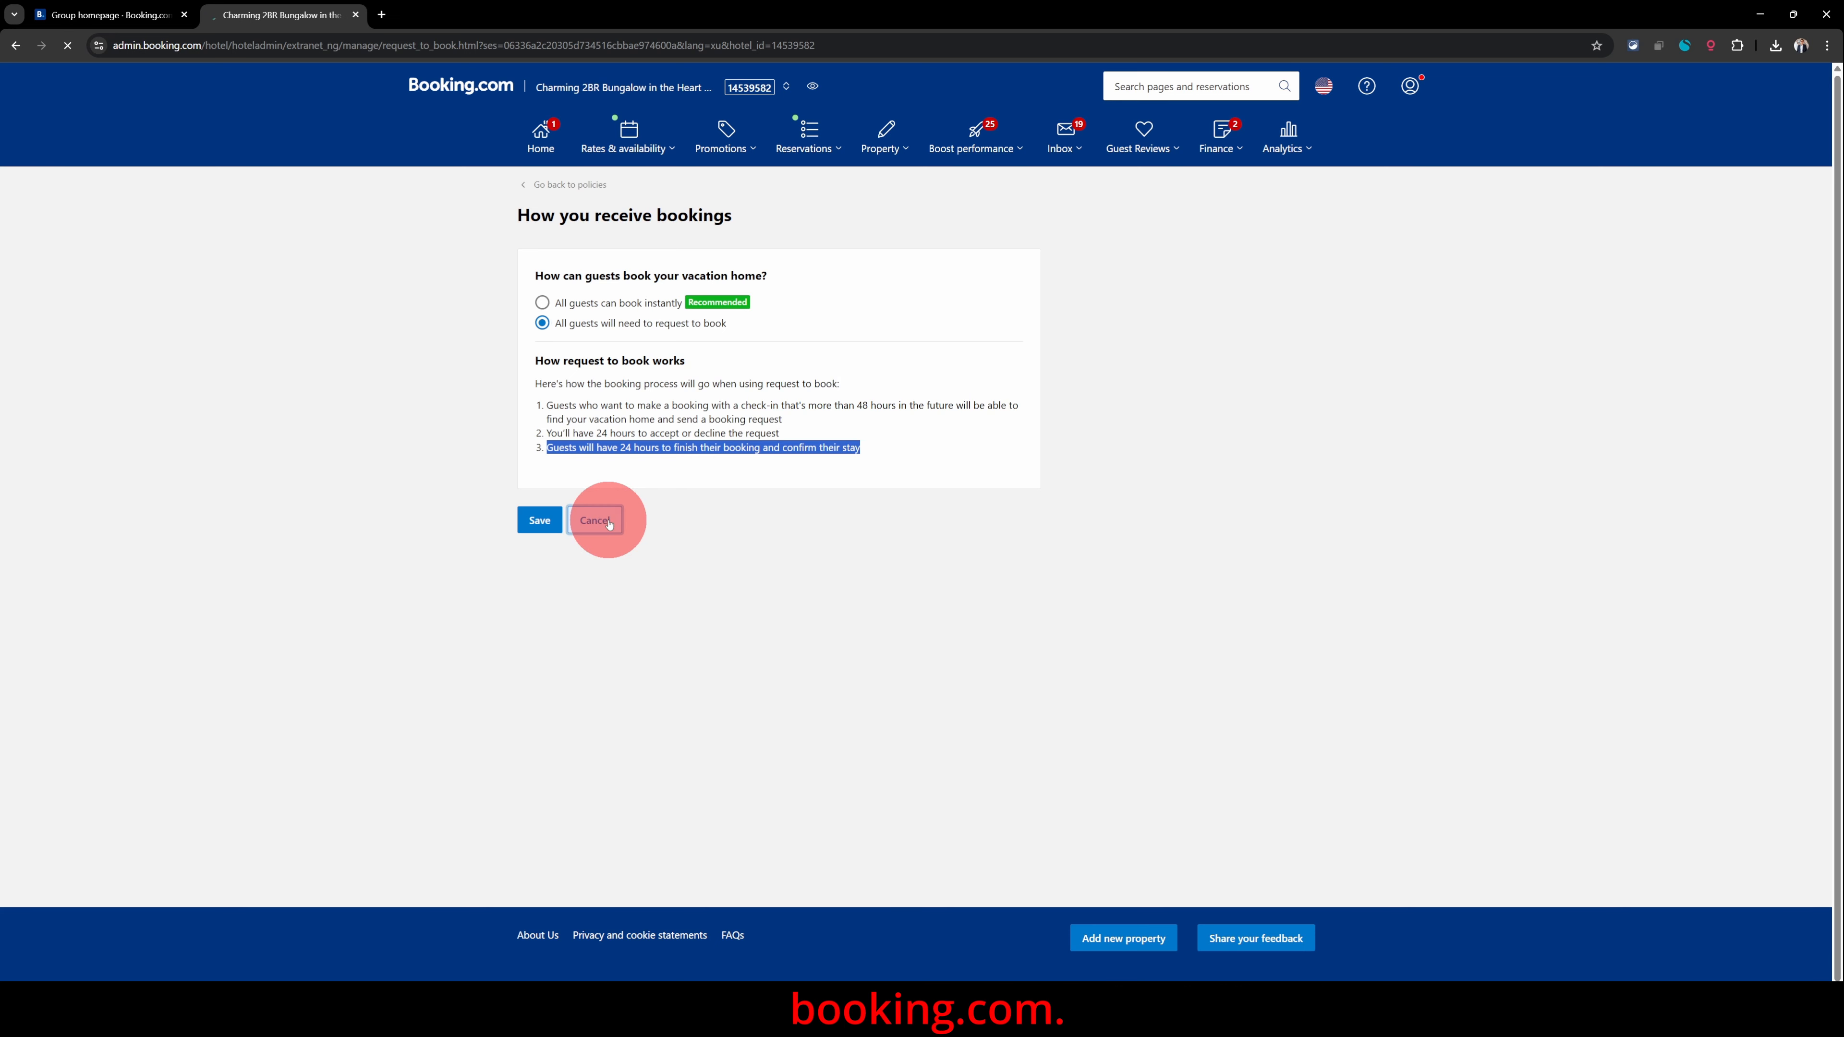
- Look over the property policies page once more, from the other policies back up to the children and extra bed settings
scroll(899, 503, down, 1)
scroll(899, 503, down, 5)
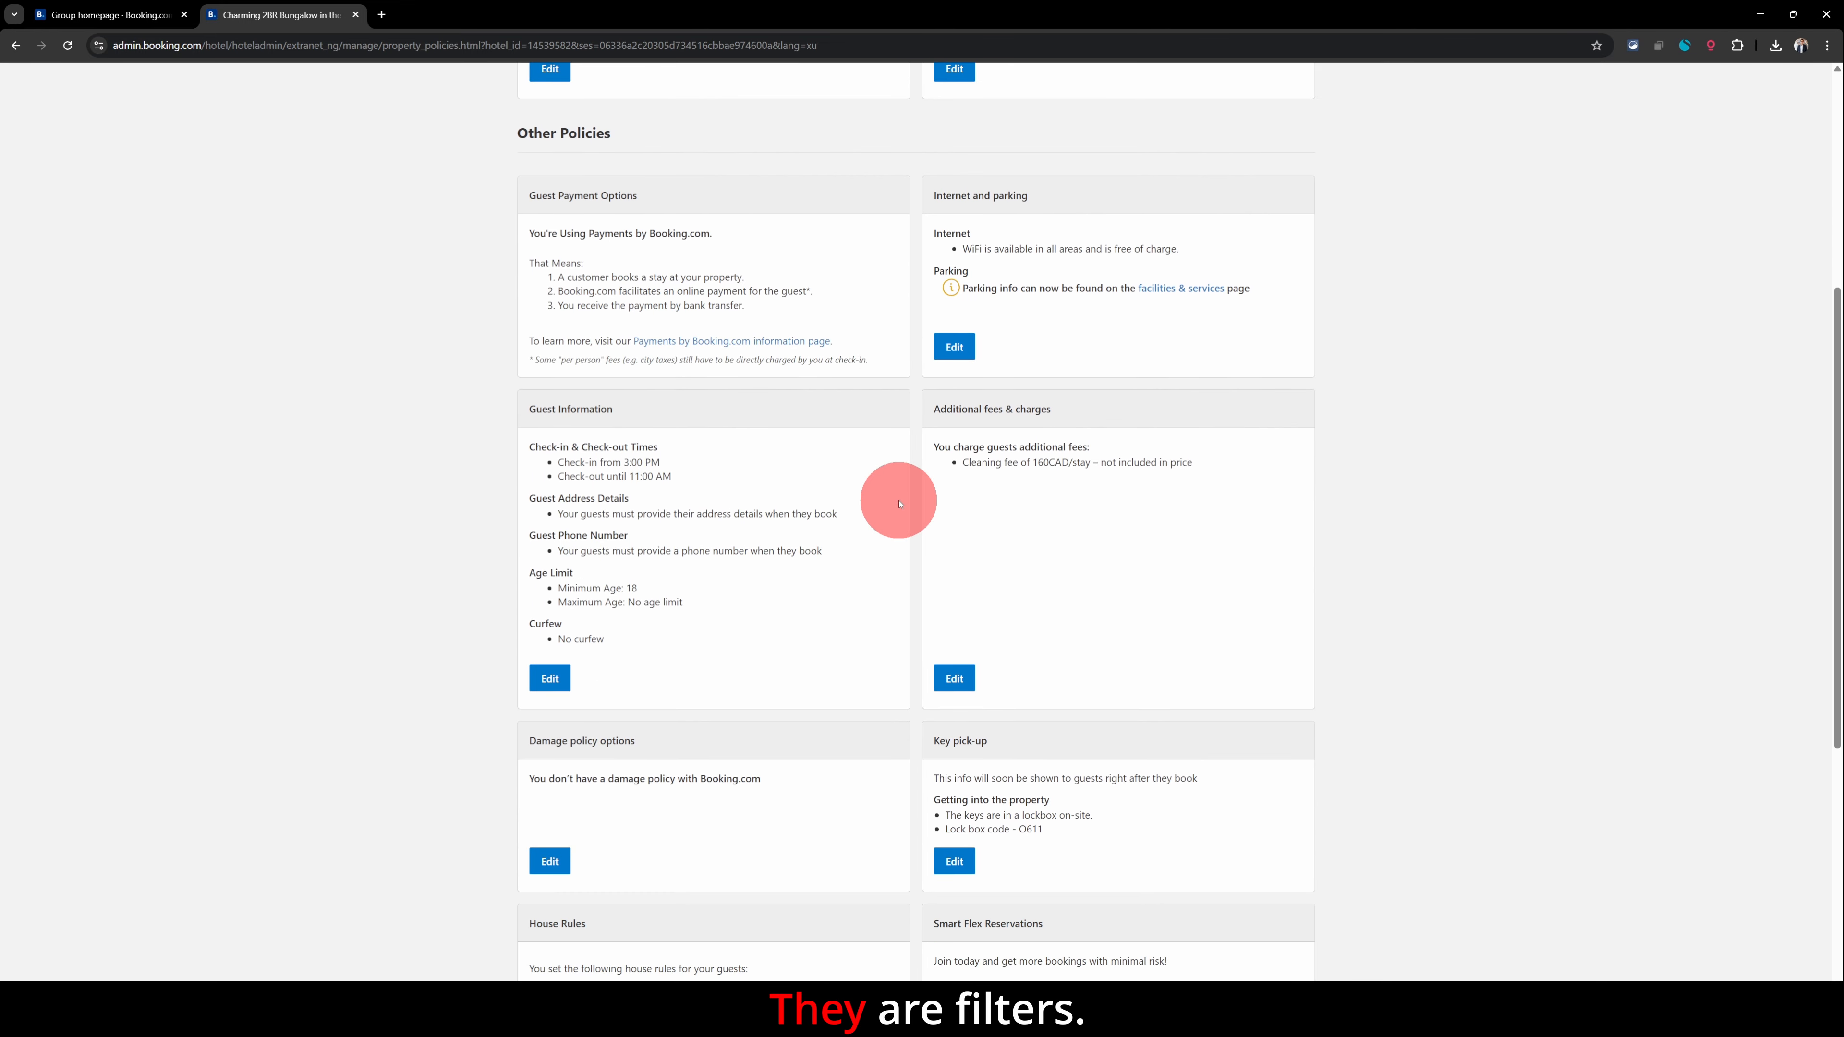
scroll(899, 503, up, 3)
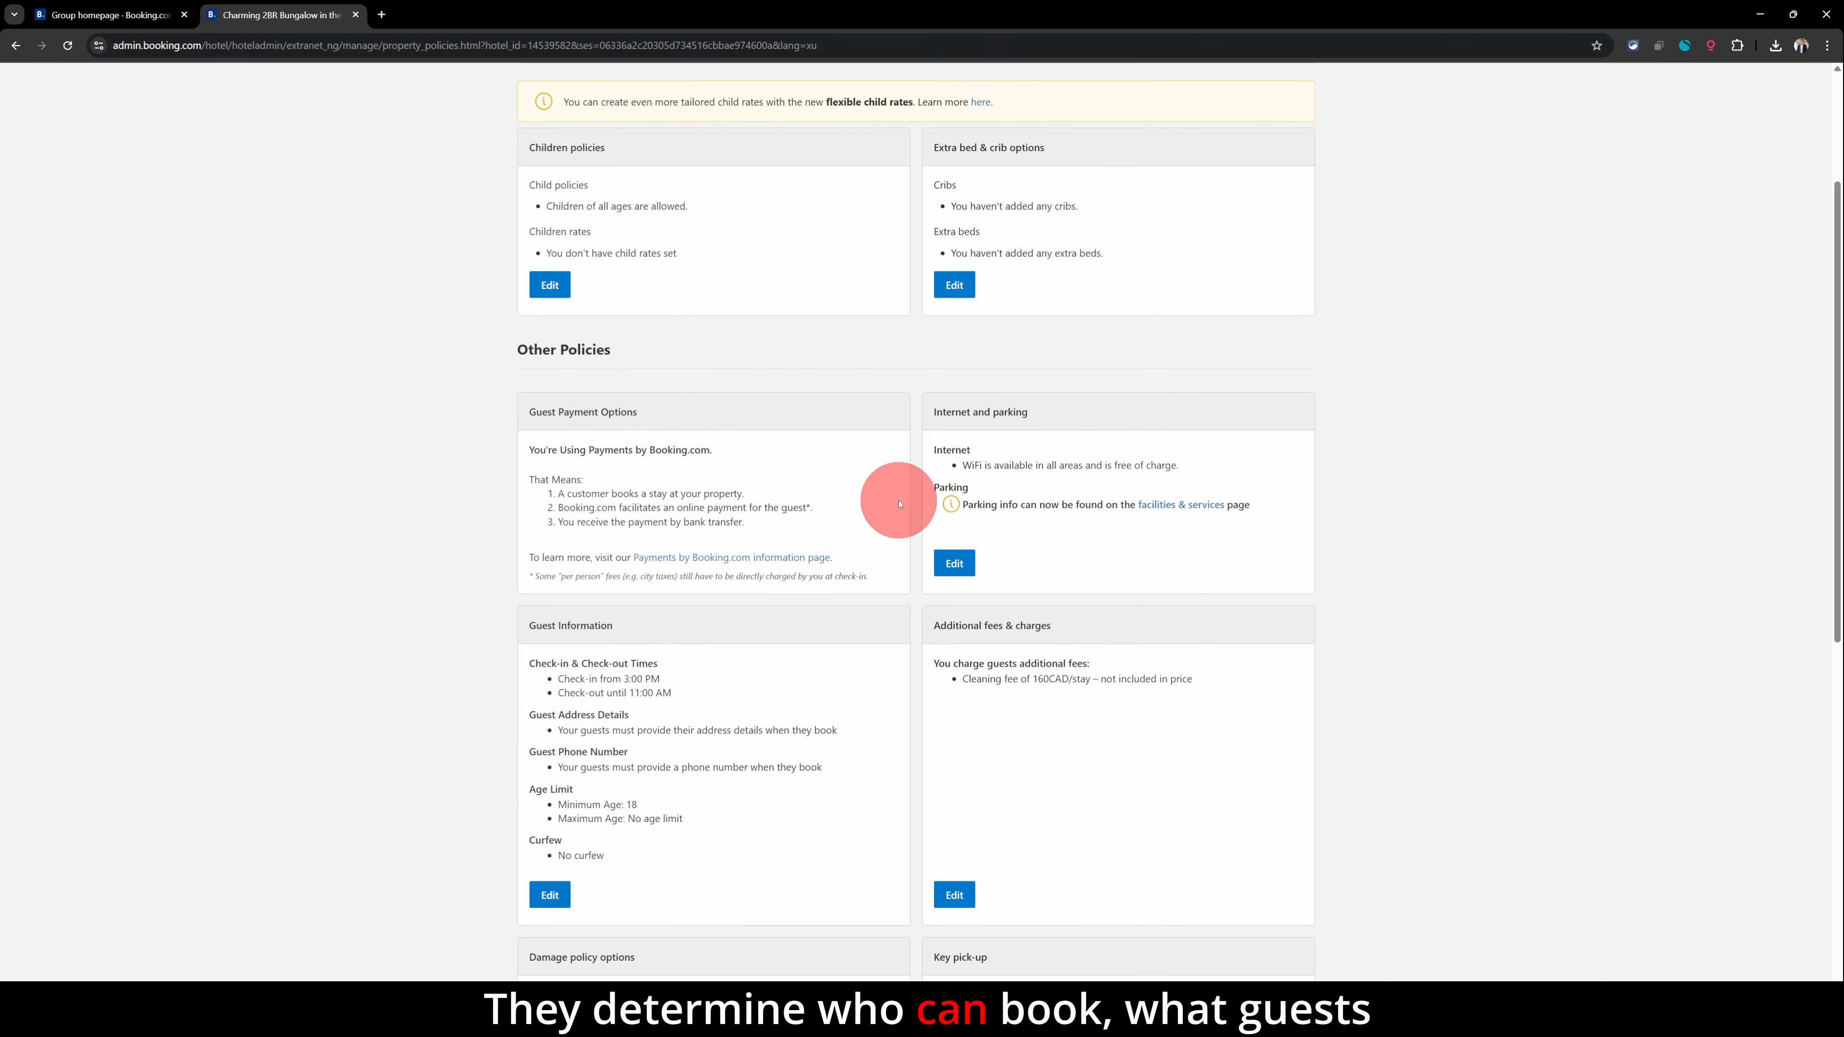
scroll(899, 504, up, 3)
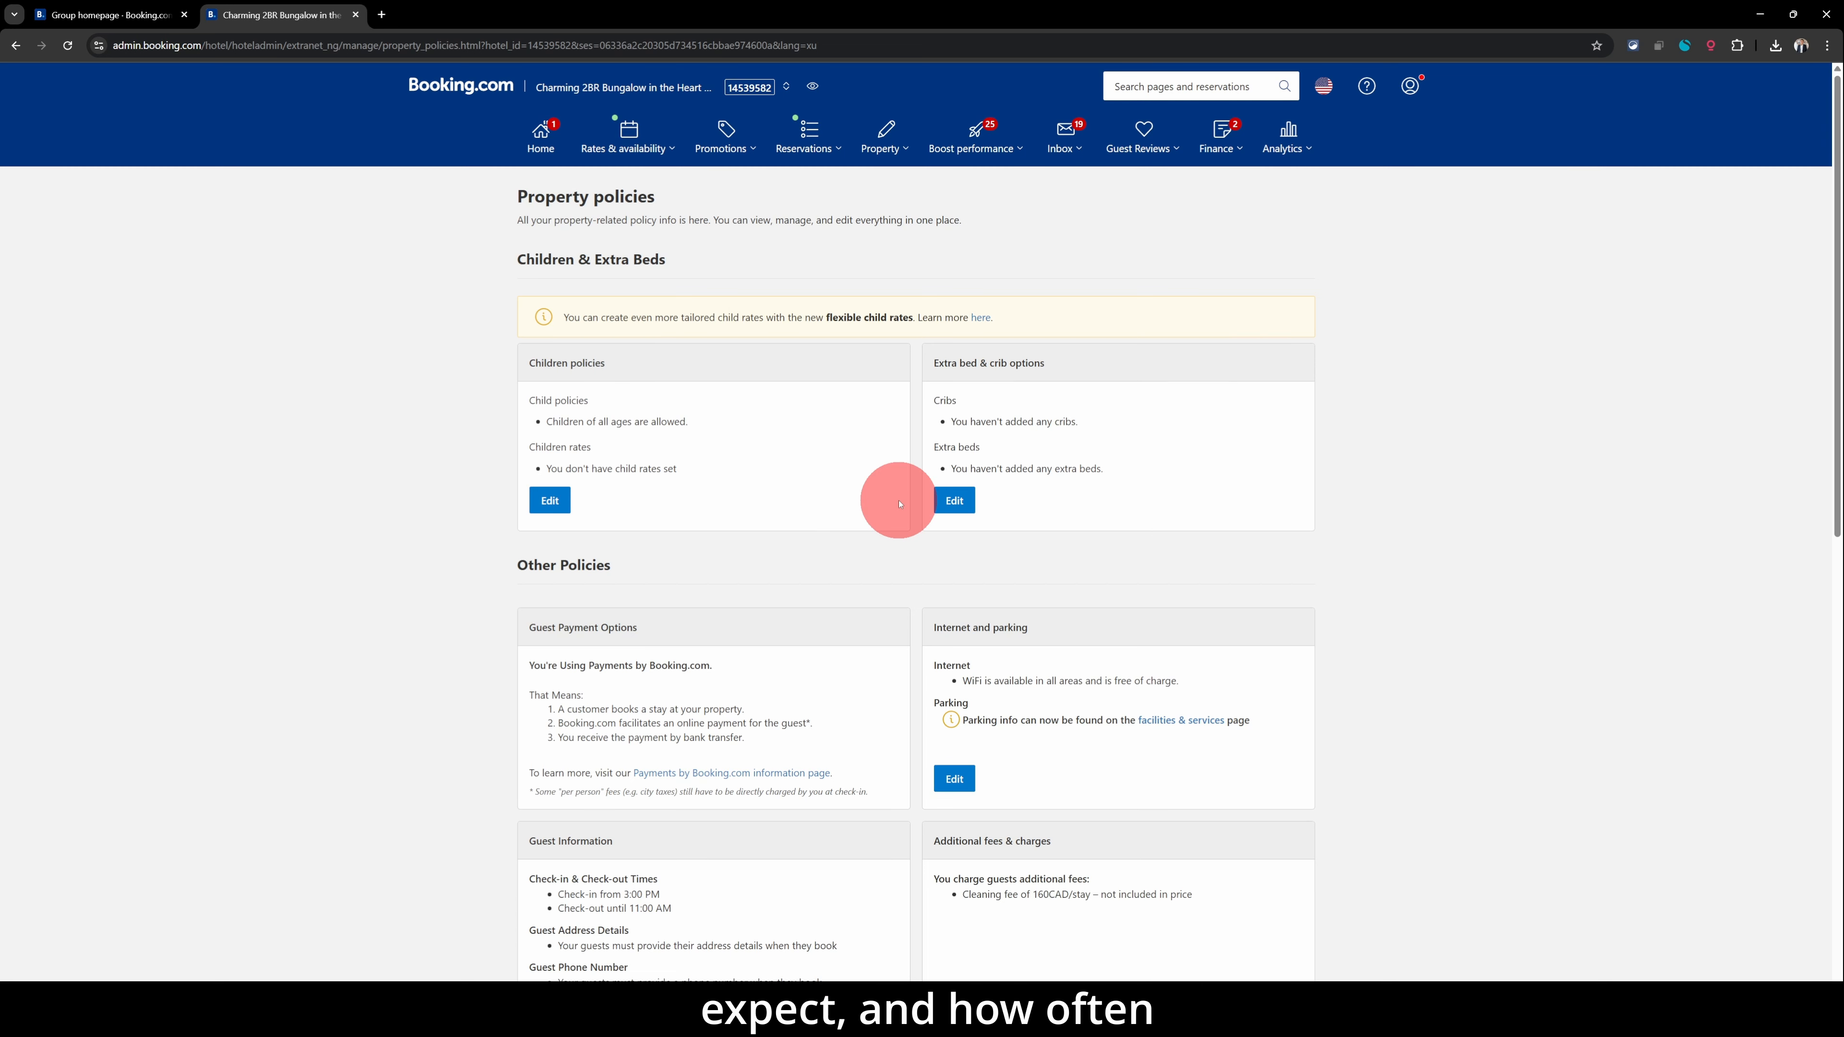